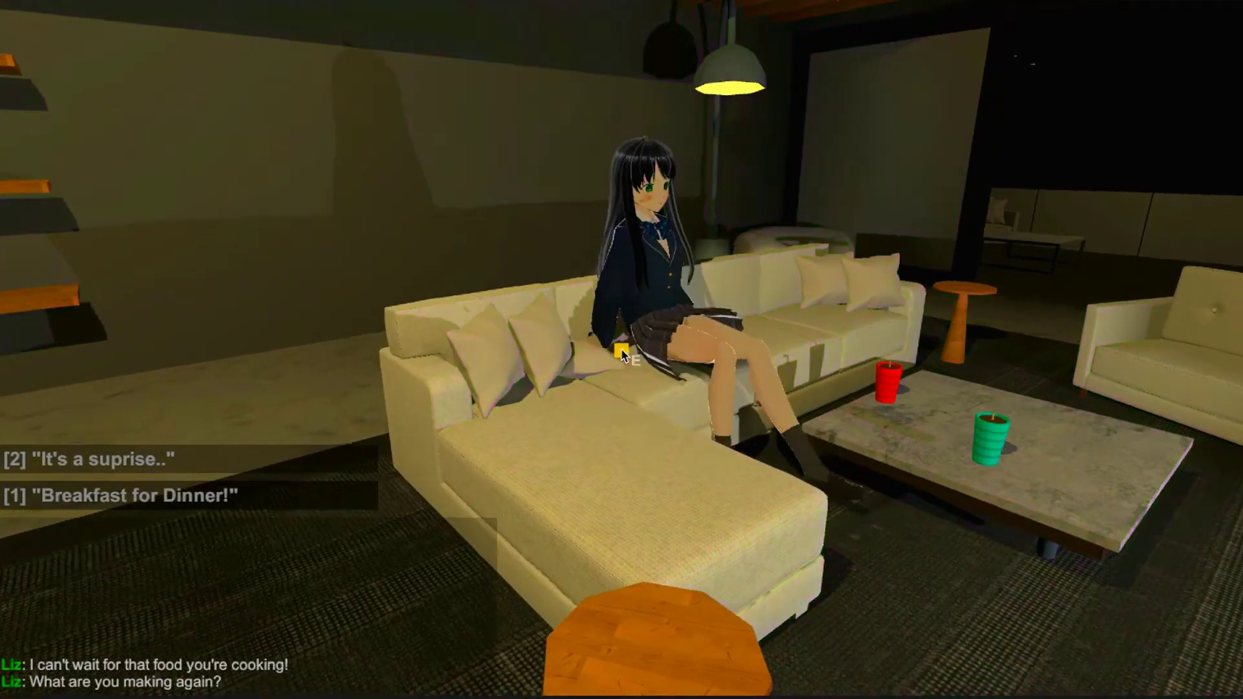
Answer the dinner question with dialogue option 2, 'It's a suprise..'.
key(2)
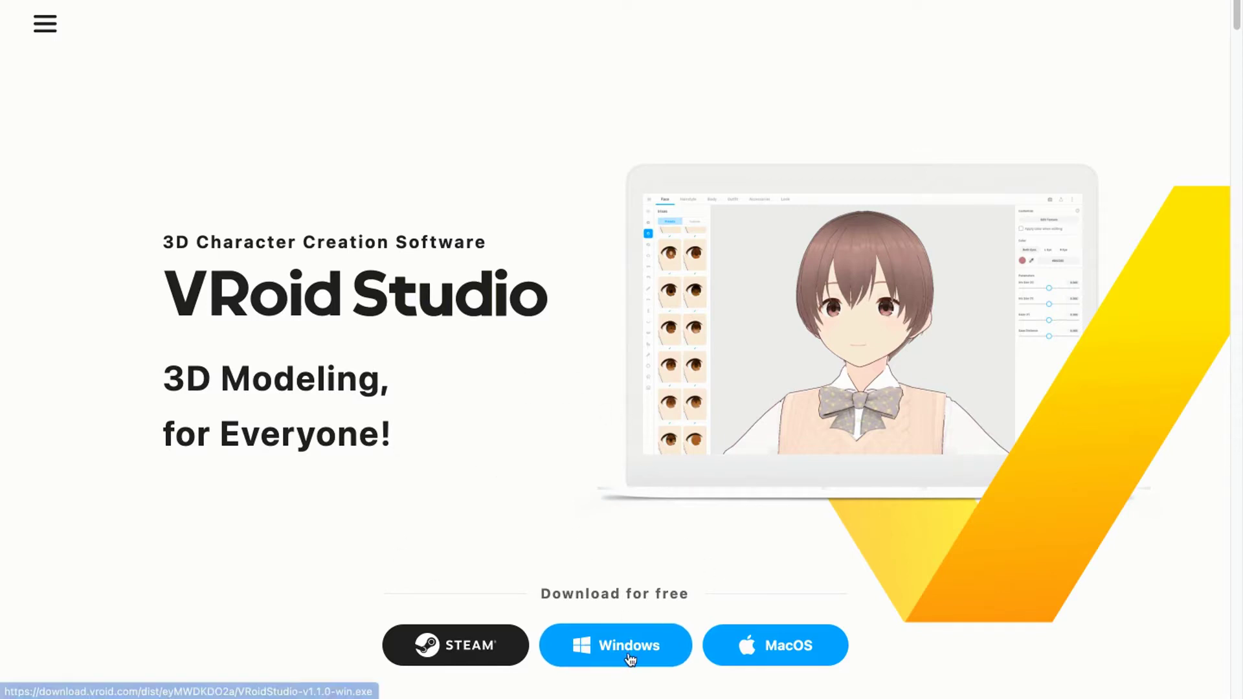
Download the VRoid Studio MacOS .dmg installer and open the disk image.
click(751, 655)
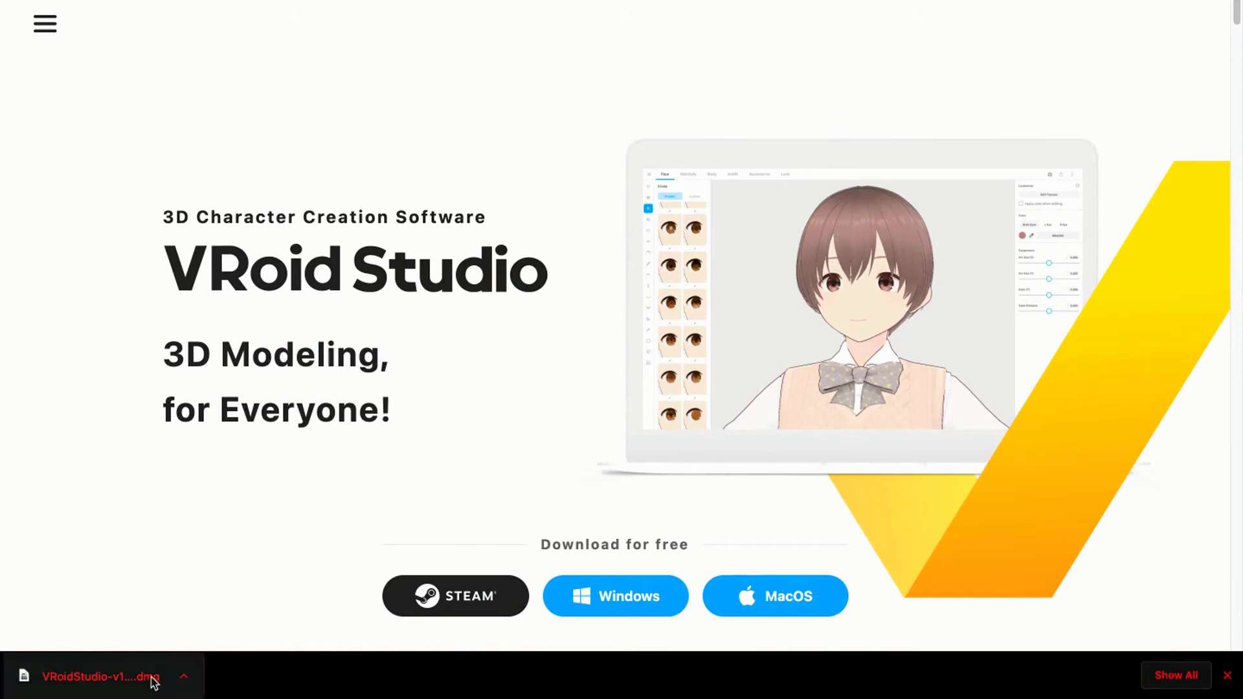
click(151, 677)
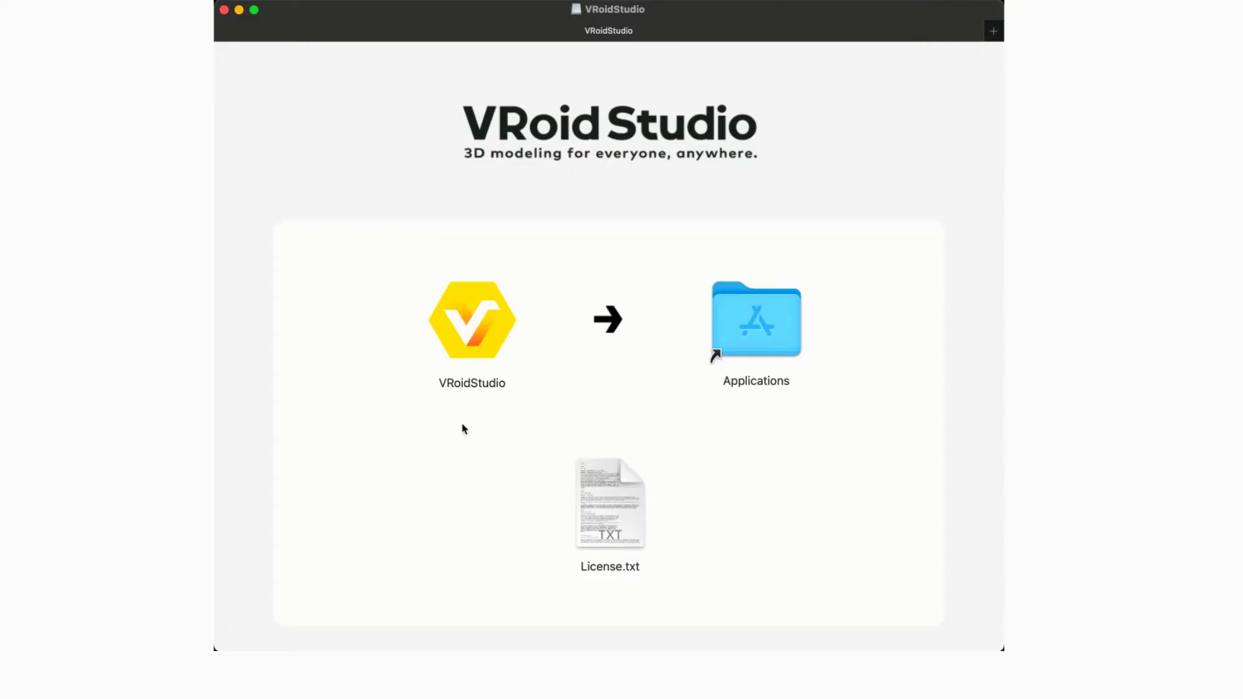
Copy VRoidStudio into the Applications folder and launch it.
drag(457, 364, 755, 351)
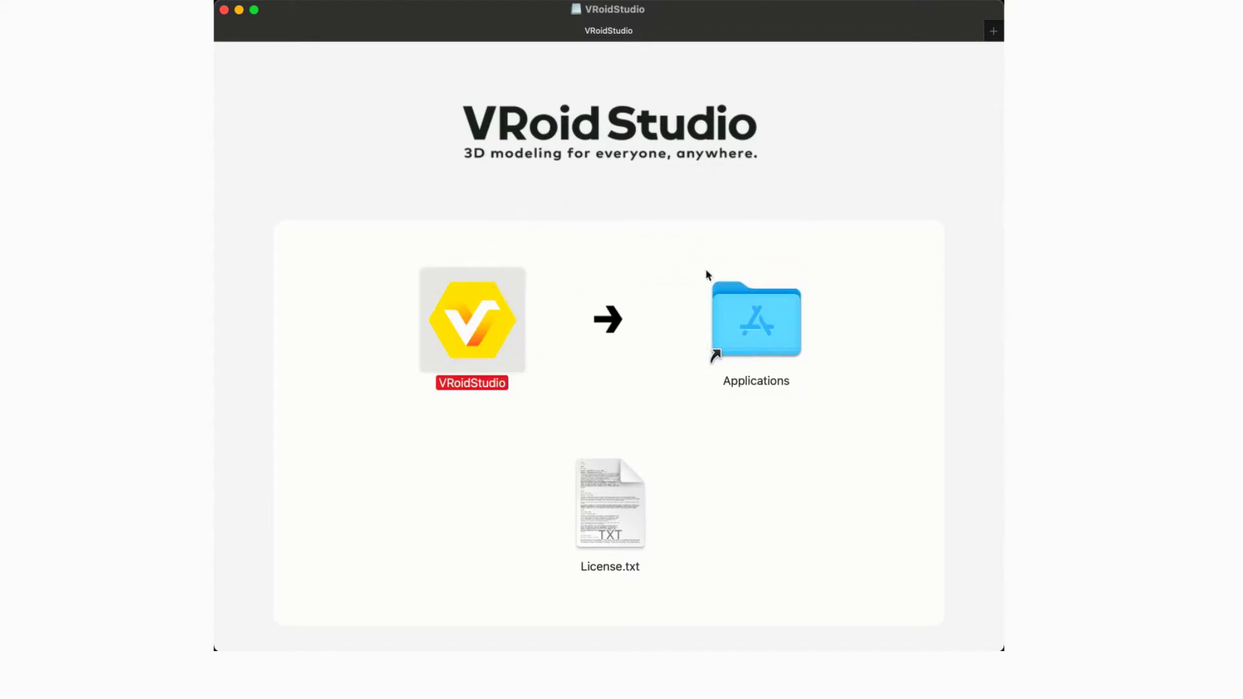
click(466, 320)
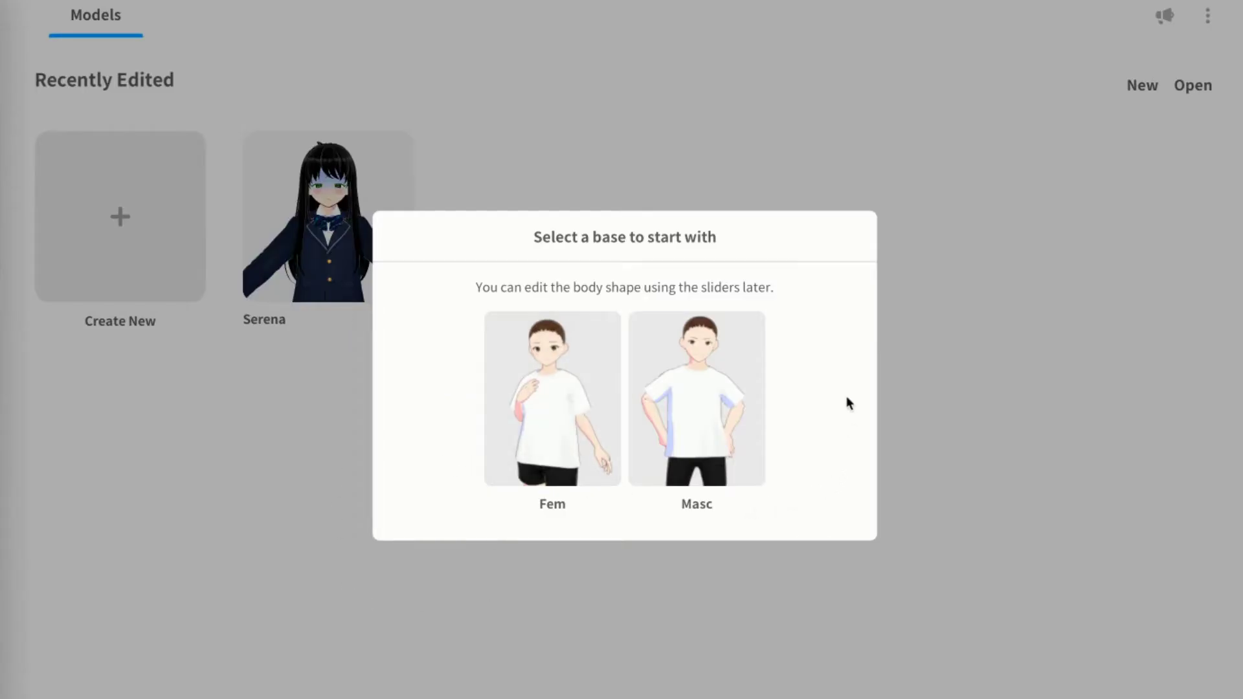
Start a new Fem-base model and apply the top-right face set (Eye Size X 0.450).
click(560, 435)
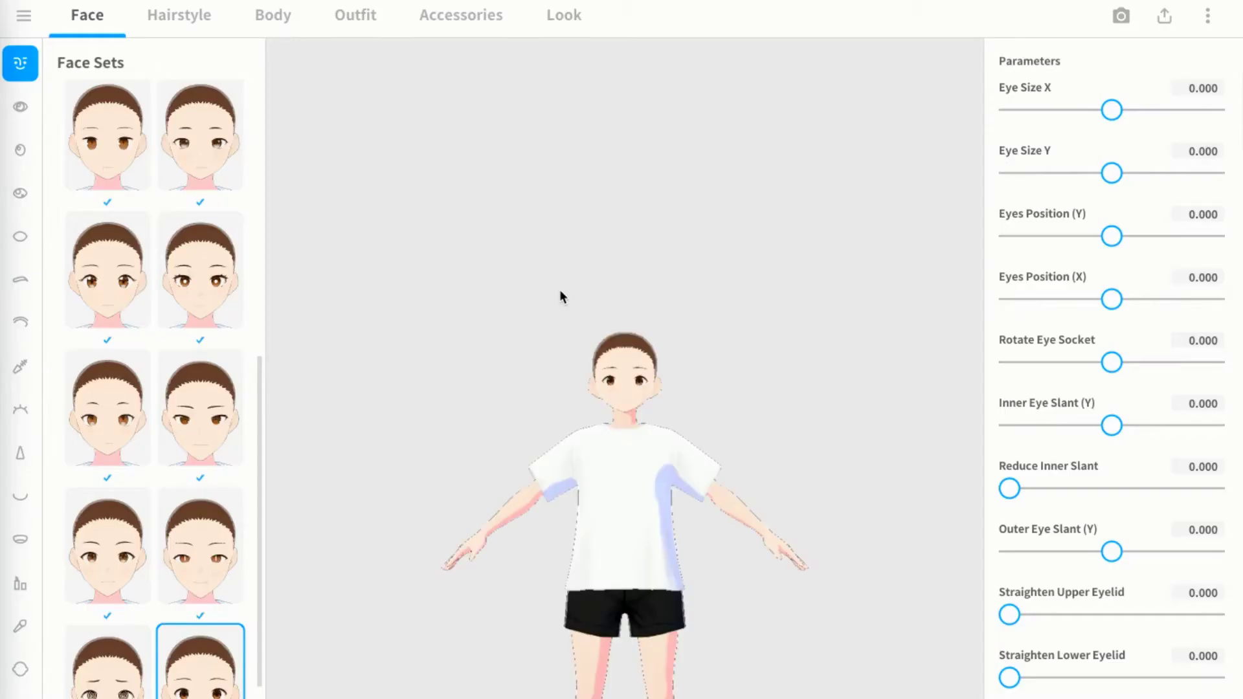
scroll(651, 343, up, 4)
drag(682, 405, 585, 354)
scroll(586, 350, up, 3)
scroll(591, 357, down, 5)
scroll(594, 374, up, 5)
scroll(593, 374, down, 5)
scroll(613, 369, up, 2)
drag(594, 375, 613, 391)
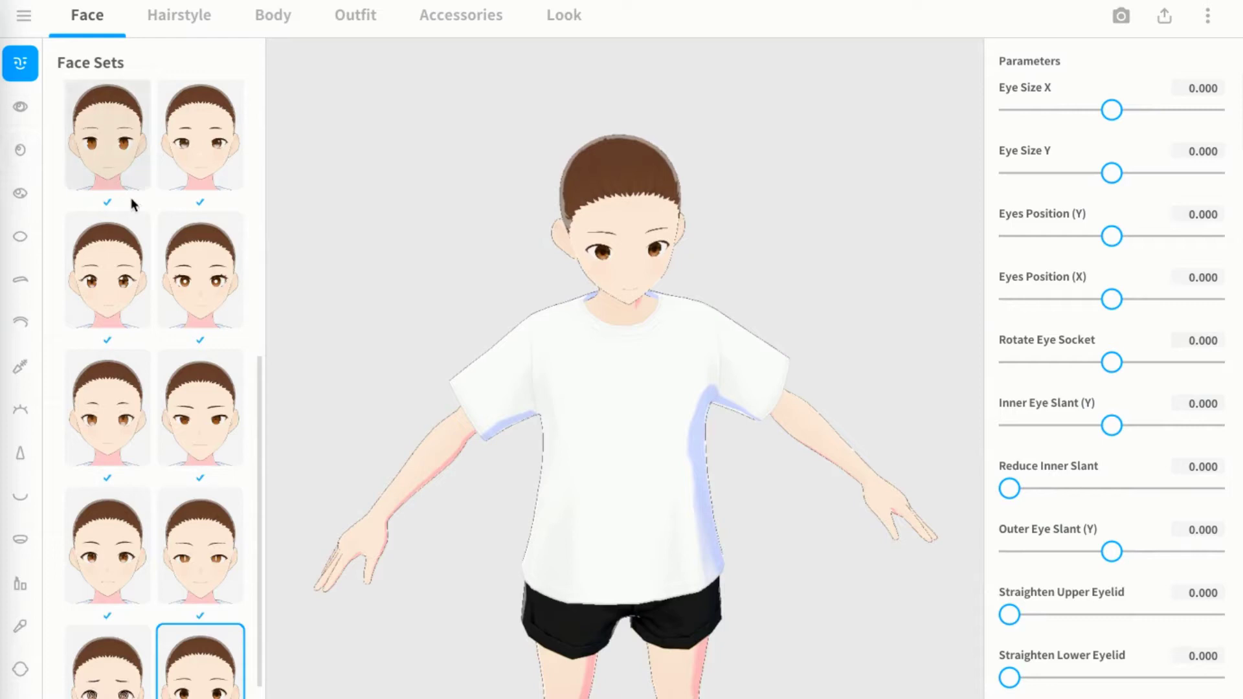
click(196, 143)
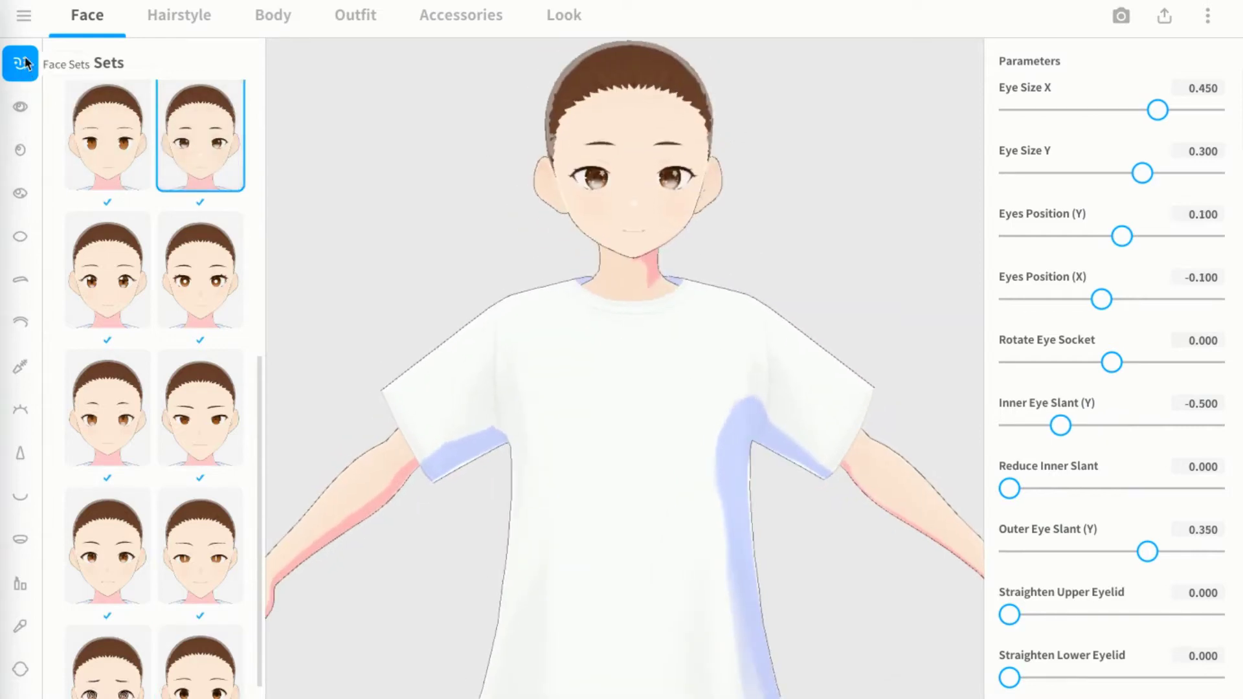
Try several hairstyle sets and settle on the long ponytail.
click(176, 19)
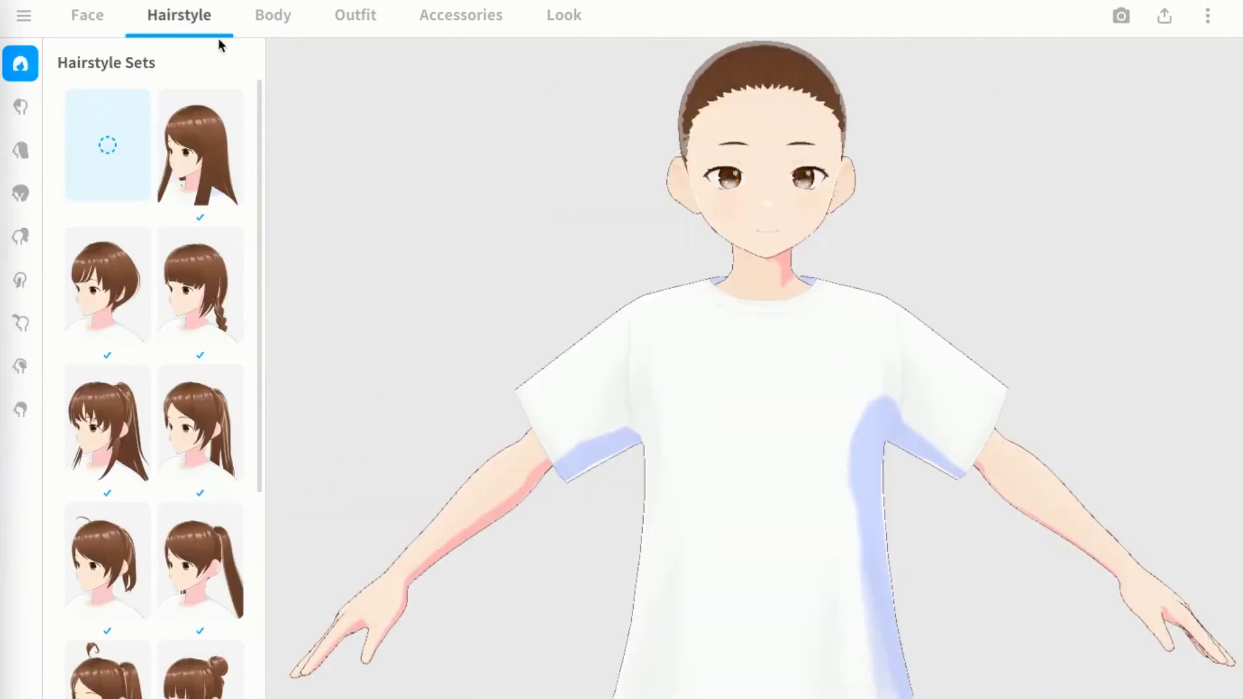
click(198, 145)
click(207, 292)
click(133, 424)
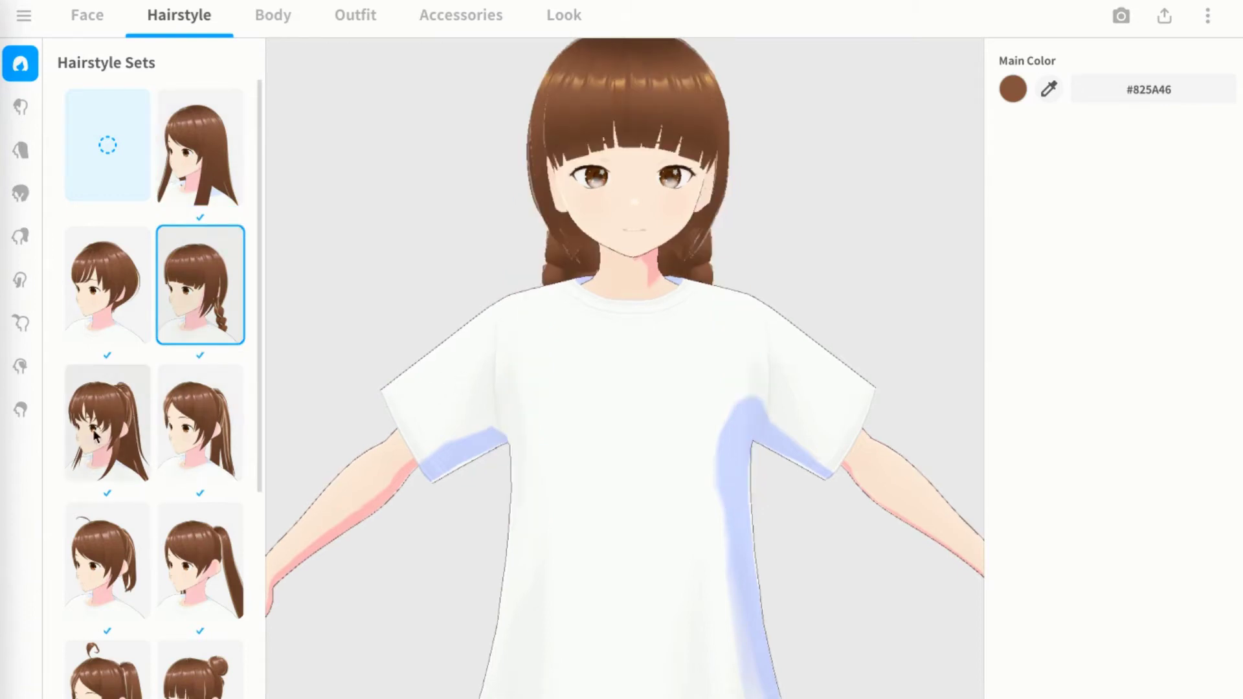
drag(602, 217, 563, 214)
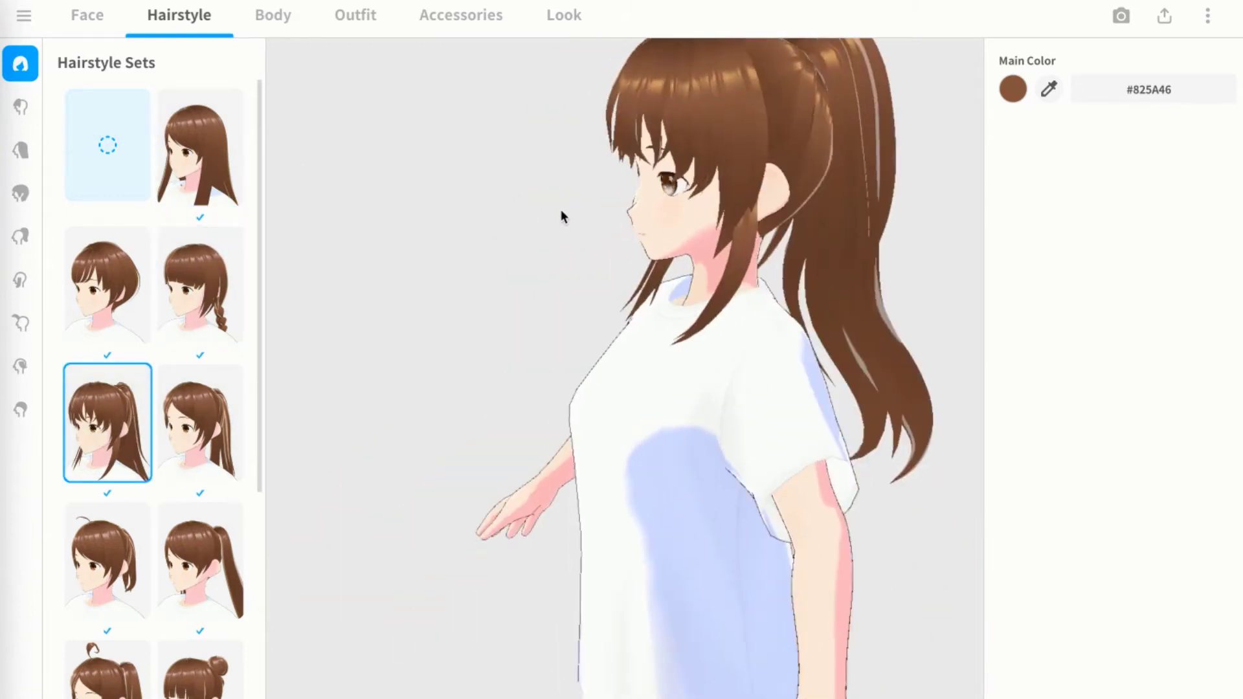
Change the hair main colour to dark brown #391700.
click(1013, 88)
mouse_move(914, 252)
mouse_down()
mouse_move(892, 256)
mouse_move(1014, 194)
mouse_move(999, 218)
mouse_move(912, 228)
mouse_move(842, 283)
mouse_up()
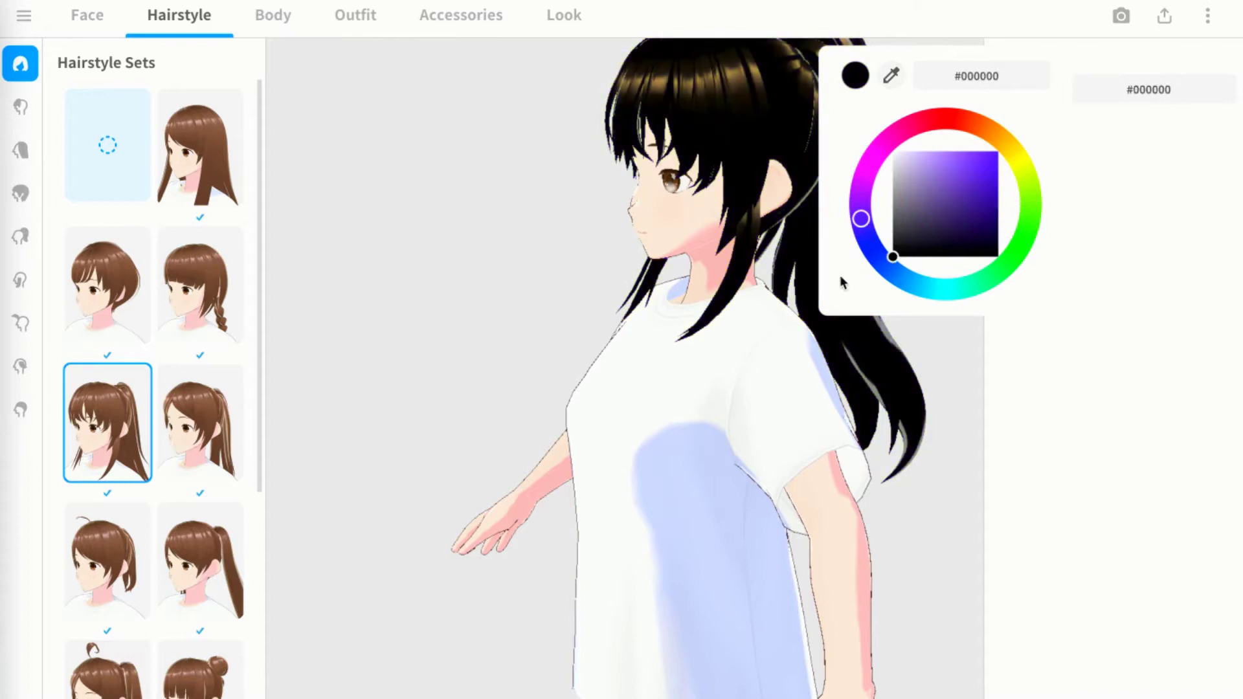
click(980, 131)
drag(1004, 235, 1021, 238)
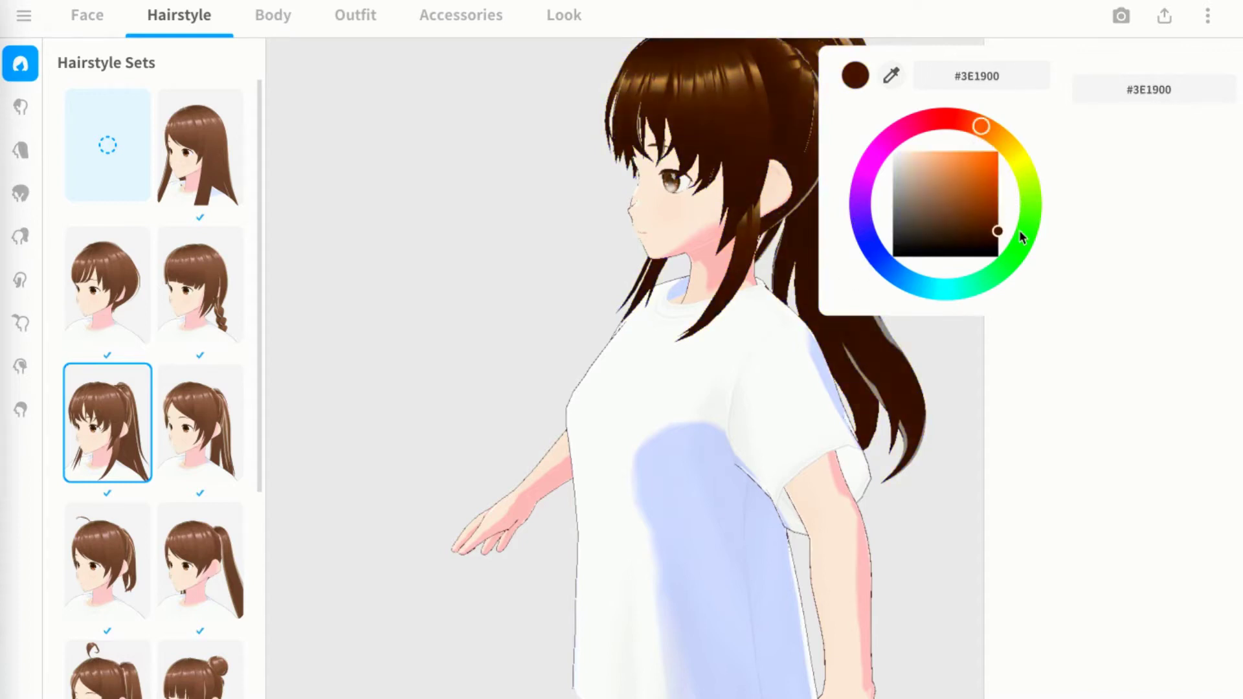
key(Escape)
right_drag(516, 223, 311, 252)
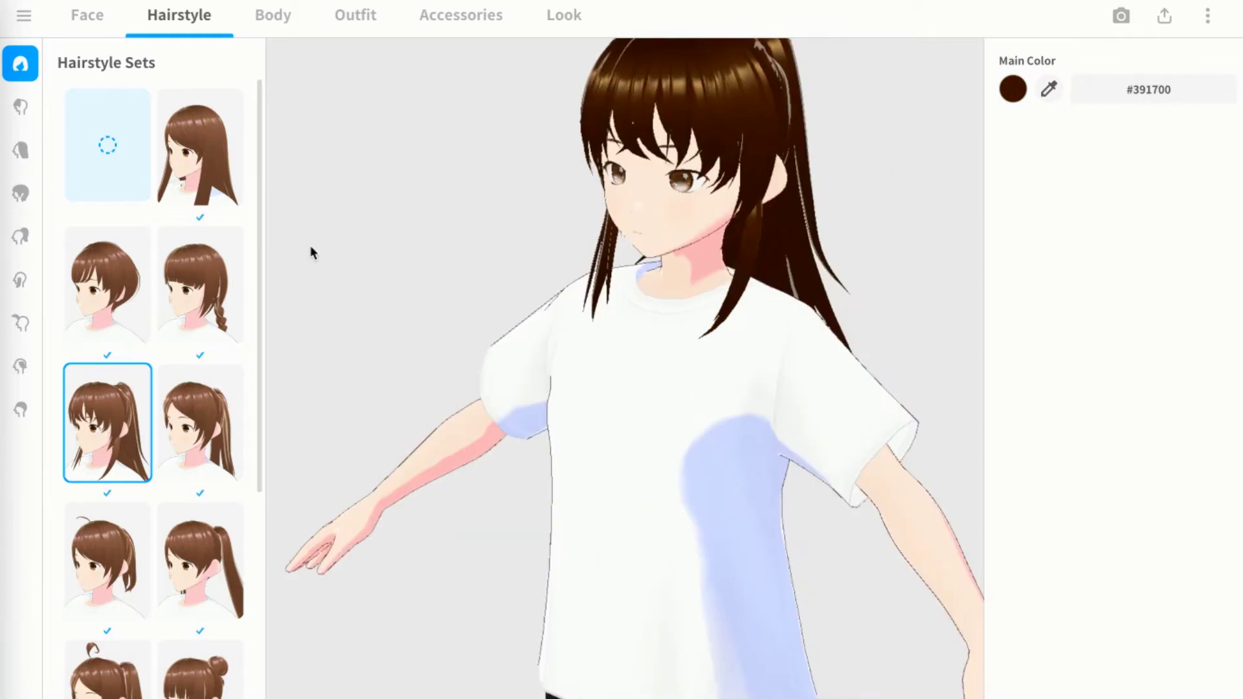
Lighten the body skin colour from #FAEBDE to #FFEBDA.
click(304, 19)
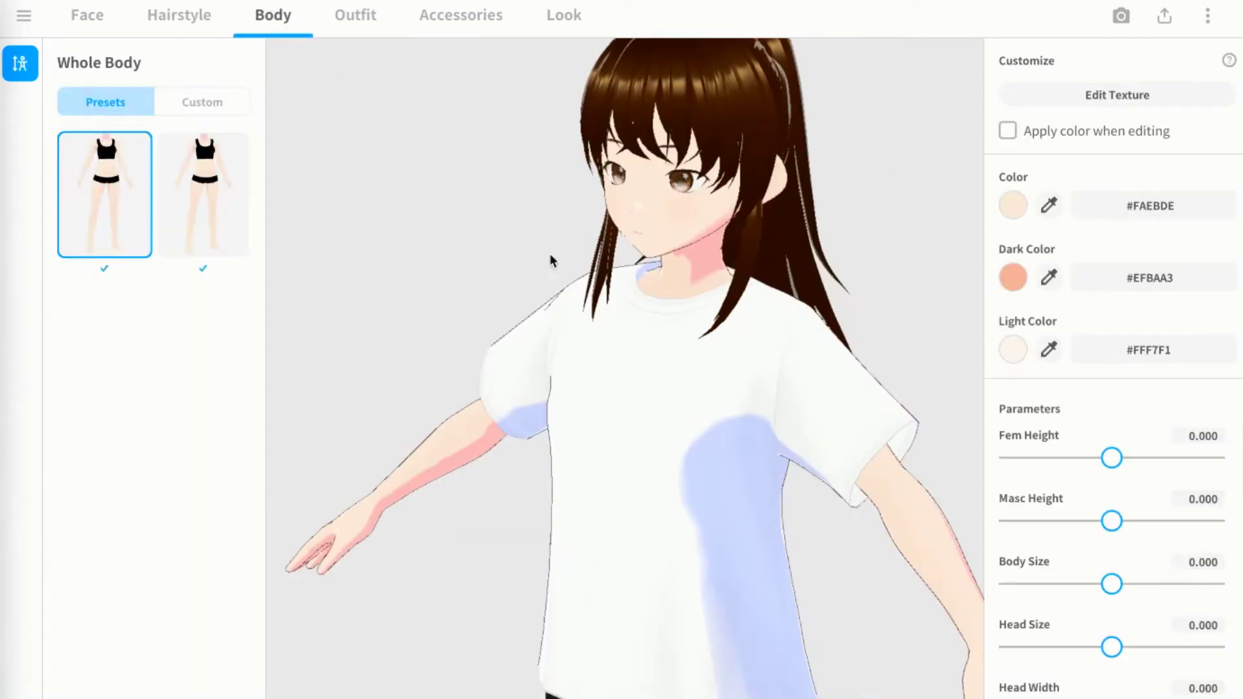
click(363, 17)
click(306, 23)
click(1014, 206)
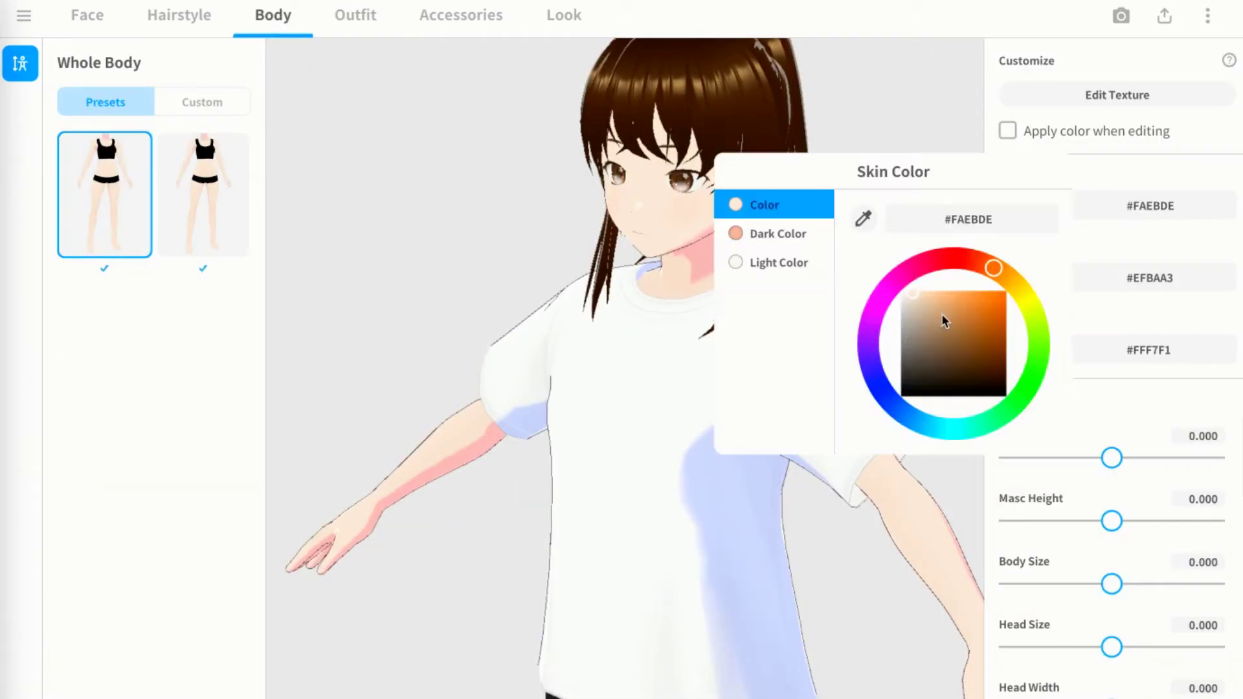
drag(976, 336, 914, 258)
click(518, 308)
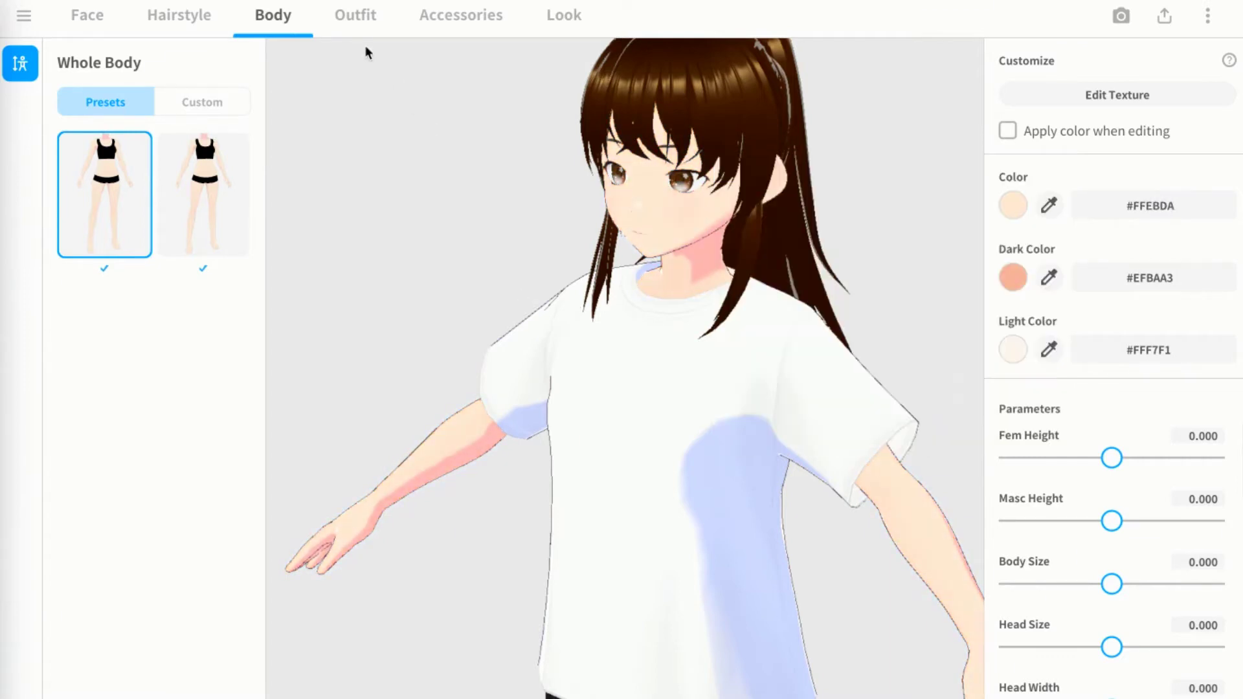
click(355, 15)
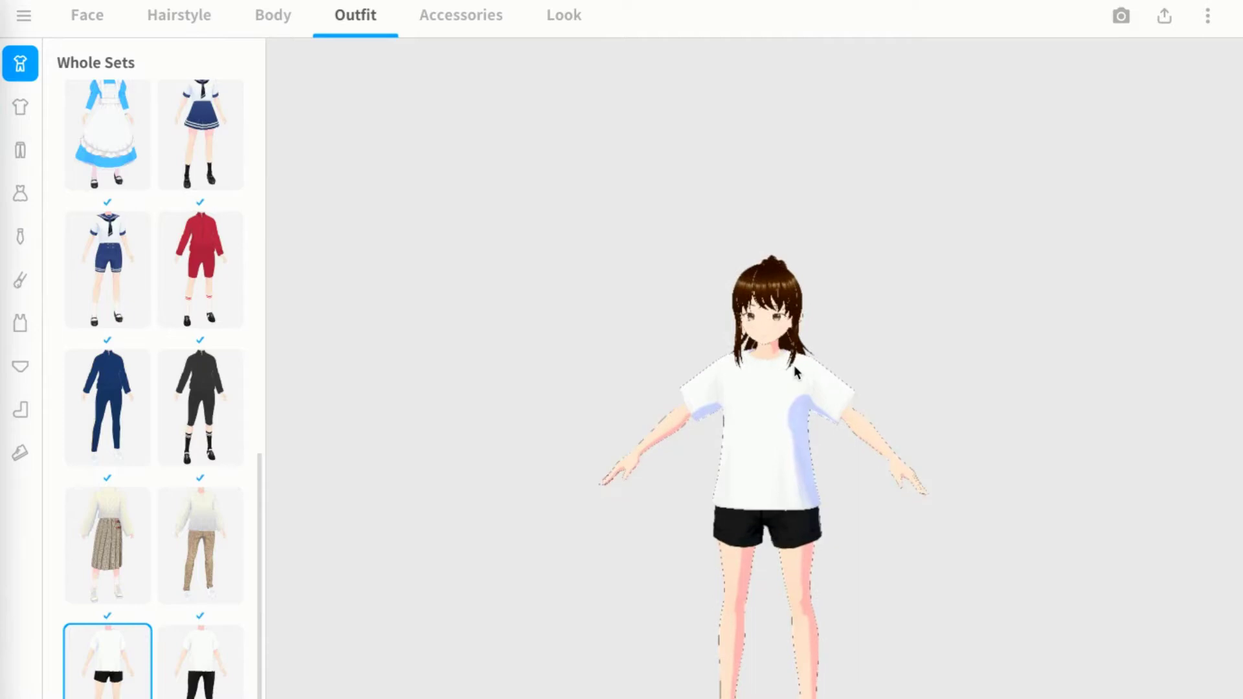
Dress the model in the navy-and-white sailor school uniform whole set.
scroll(140, 430, down, 1)
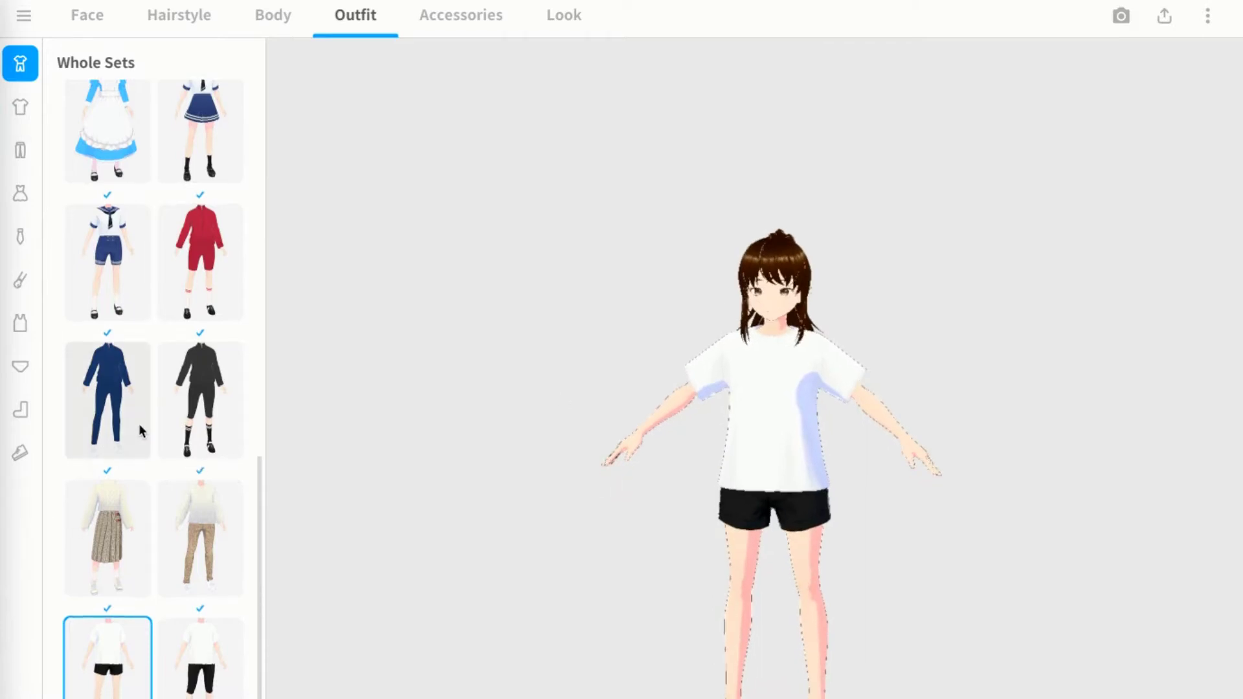
click(201, 129)
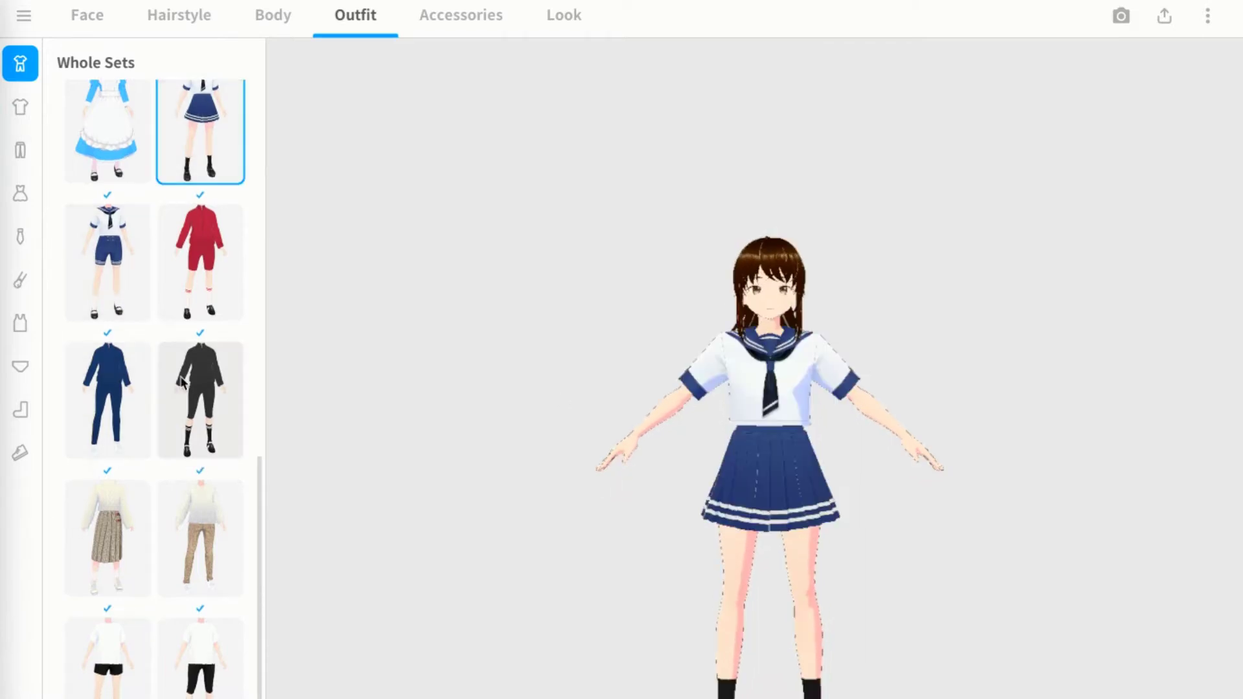
scroll(825, 494, up, 2)
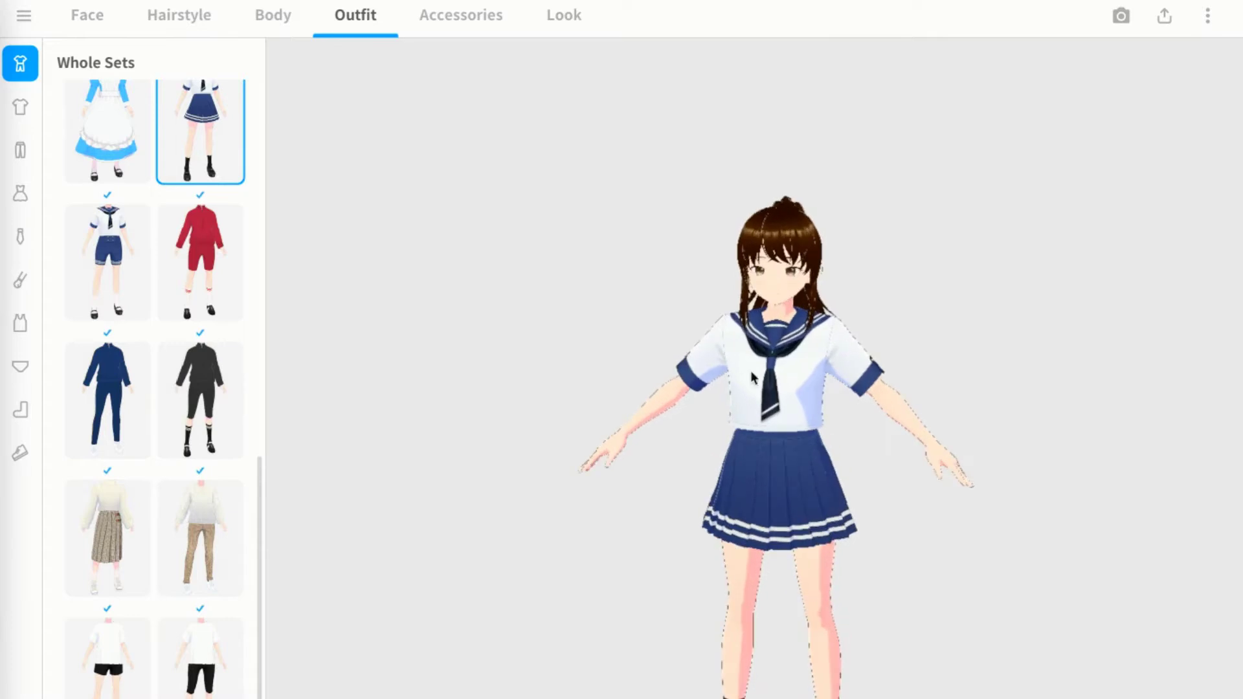
drag(756, 362, 674, 362)
drag(555, 479, 622, 453)
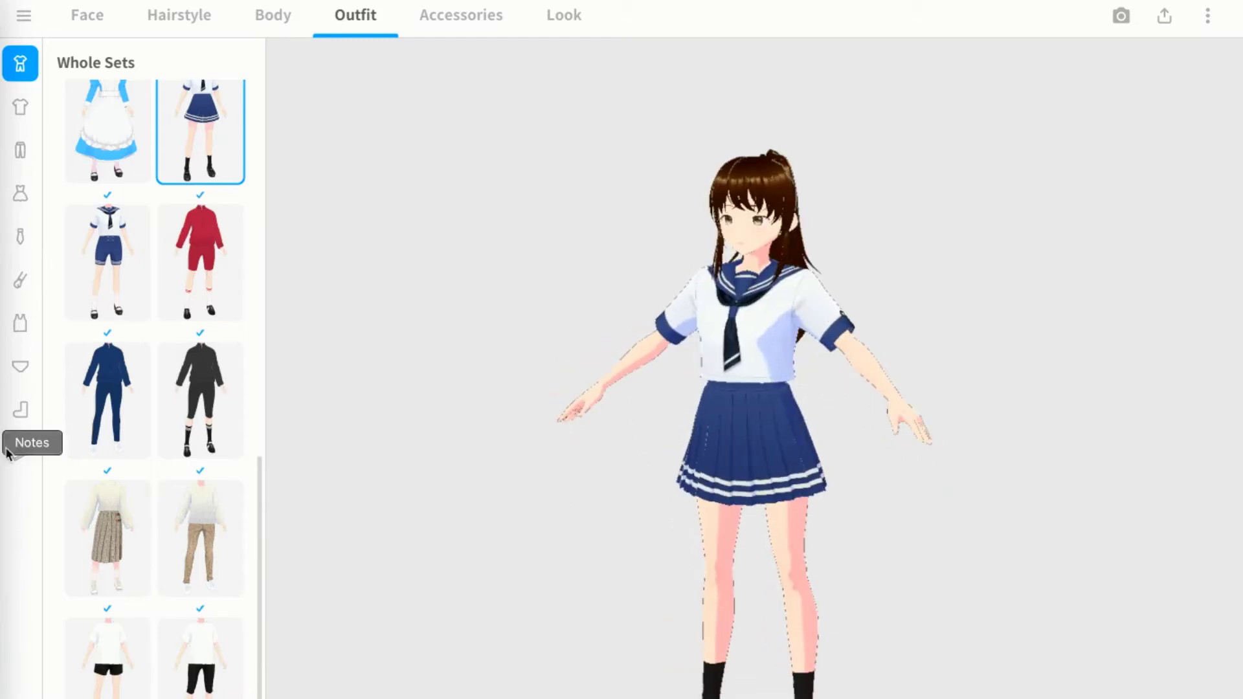
Try the white sandal shoe preset on the model.
click(21, 454)
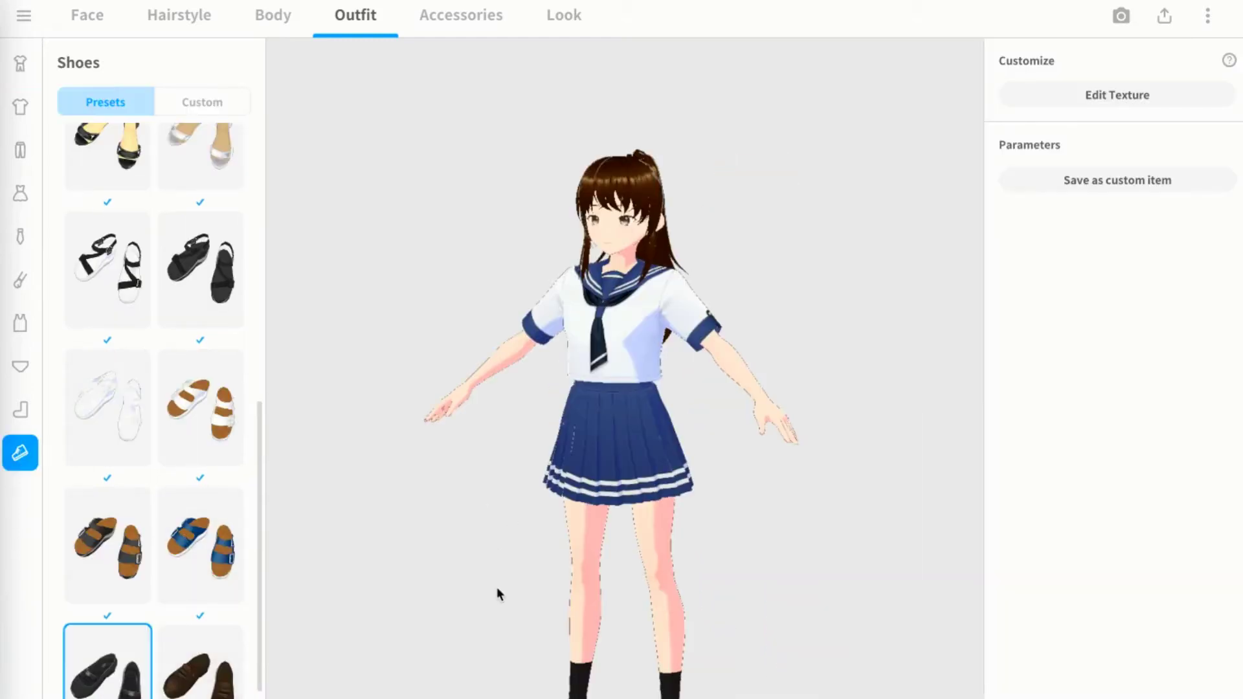
middle_drag(496, 587, 497, 553)
click(130, 409)
click(461, 14)
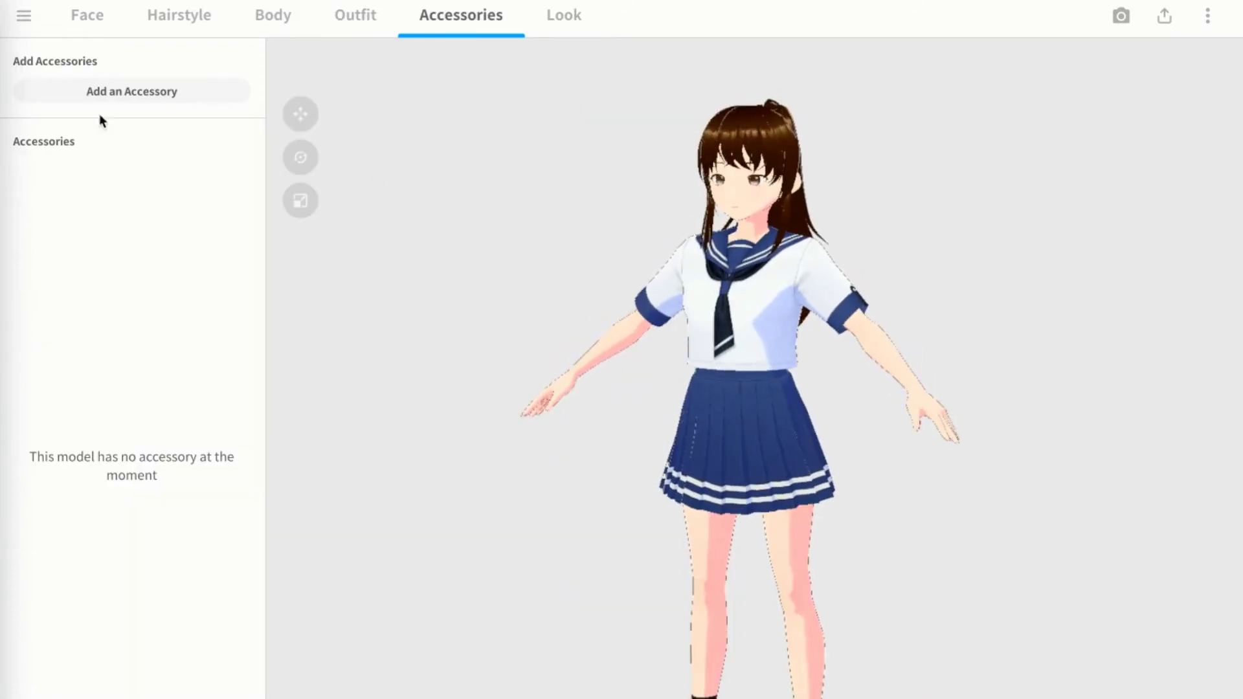
Add Cat Ears and Rabbit Ears accessories to the model.
click(105, 89)
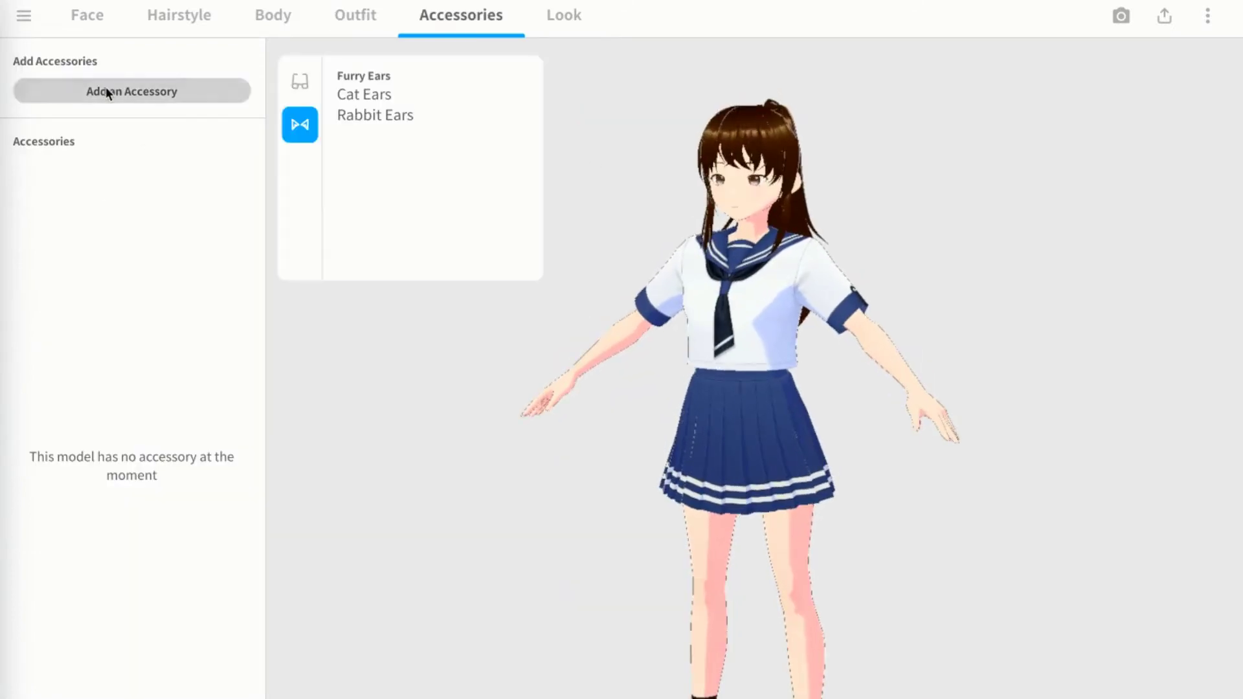
click(354, 97)
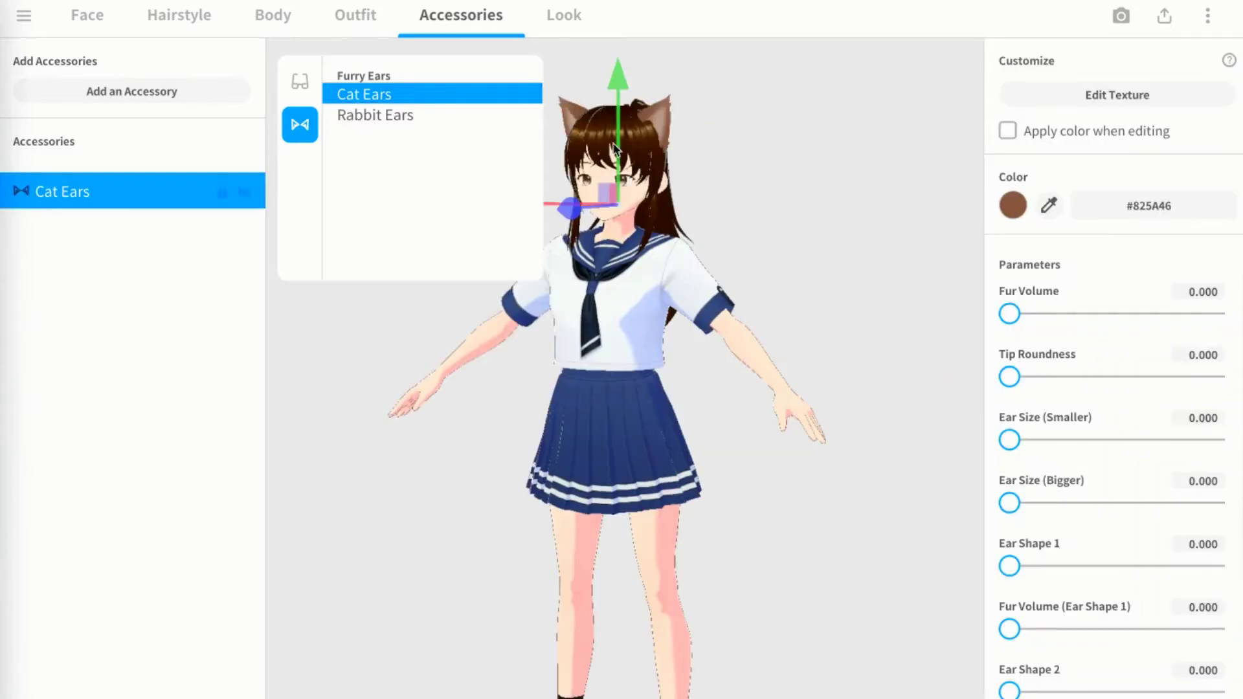
click(386, 119)
right_click(185, 191)
click(145, 260)
Remove the Cat Ears accessory from the model.
drag(511, 207, 573, 223)
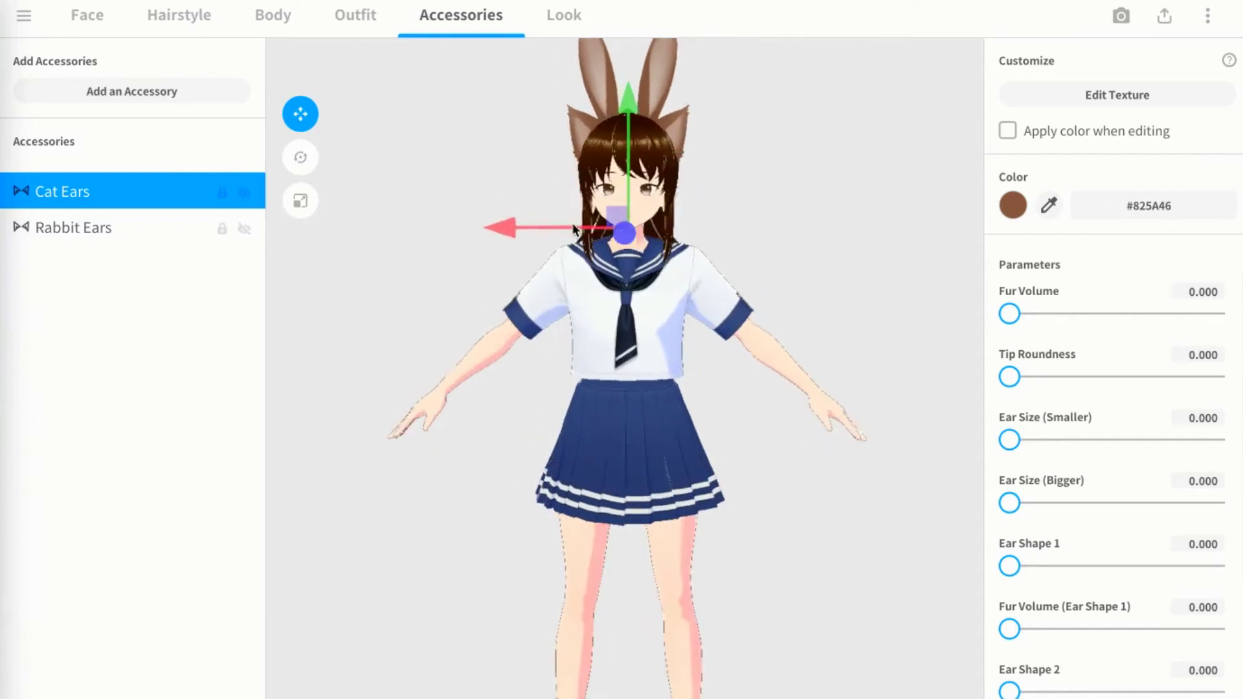
right_click(94, 204)
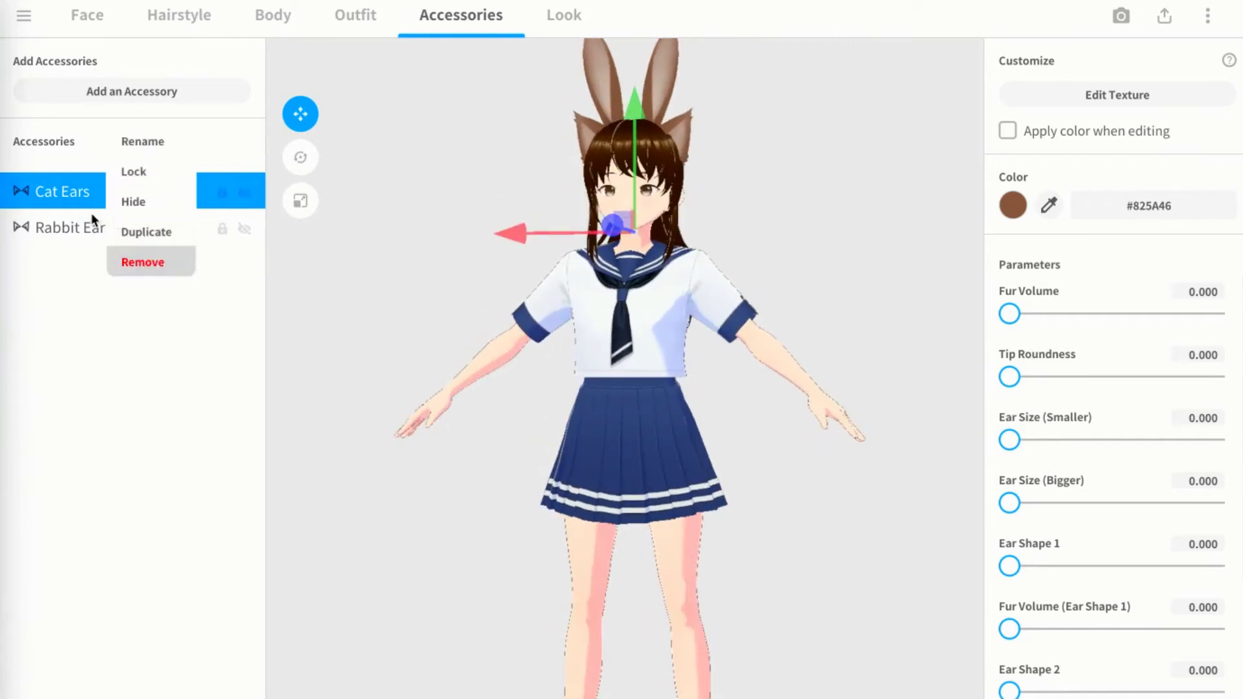
click(143, 262)
click(563, 14)
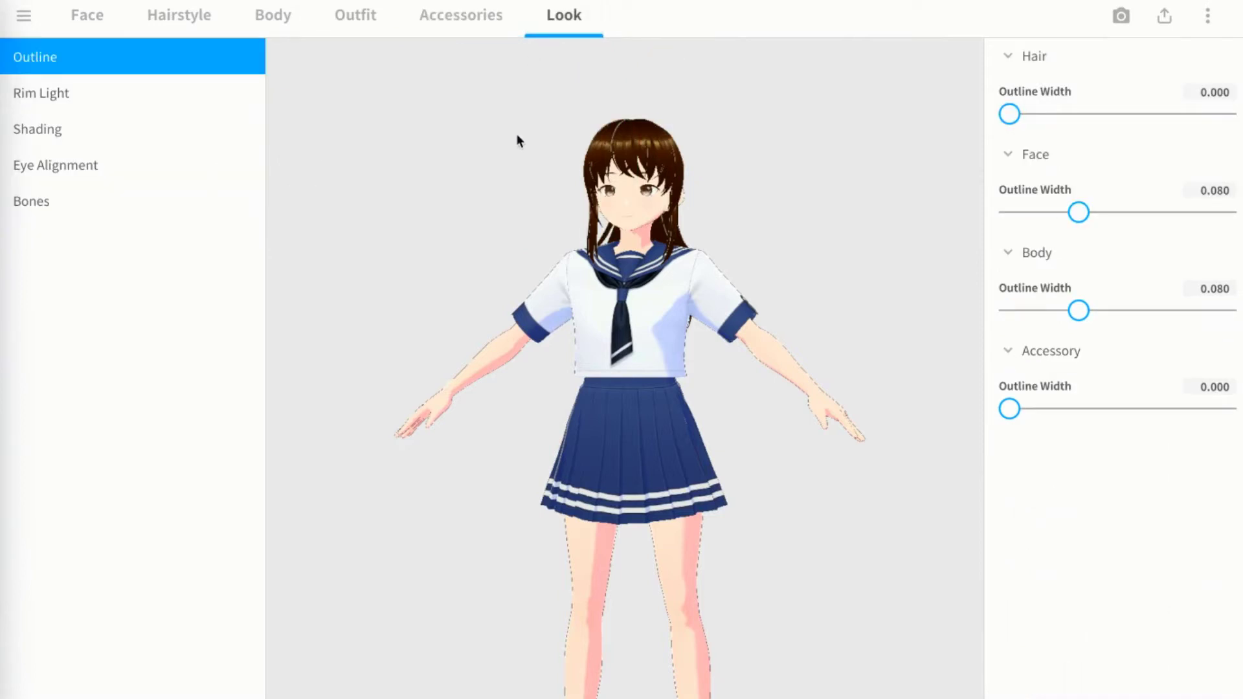
Set the face and body outline widths to 0.
scroll(566, 139, up, 4)
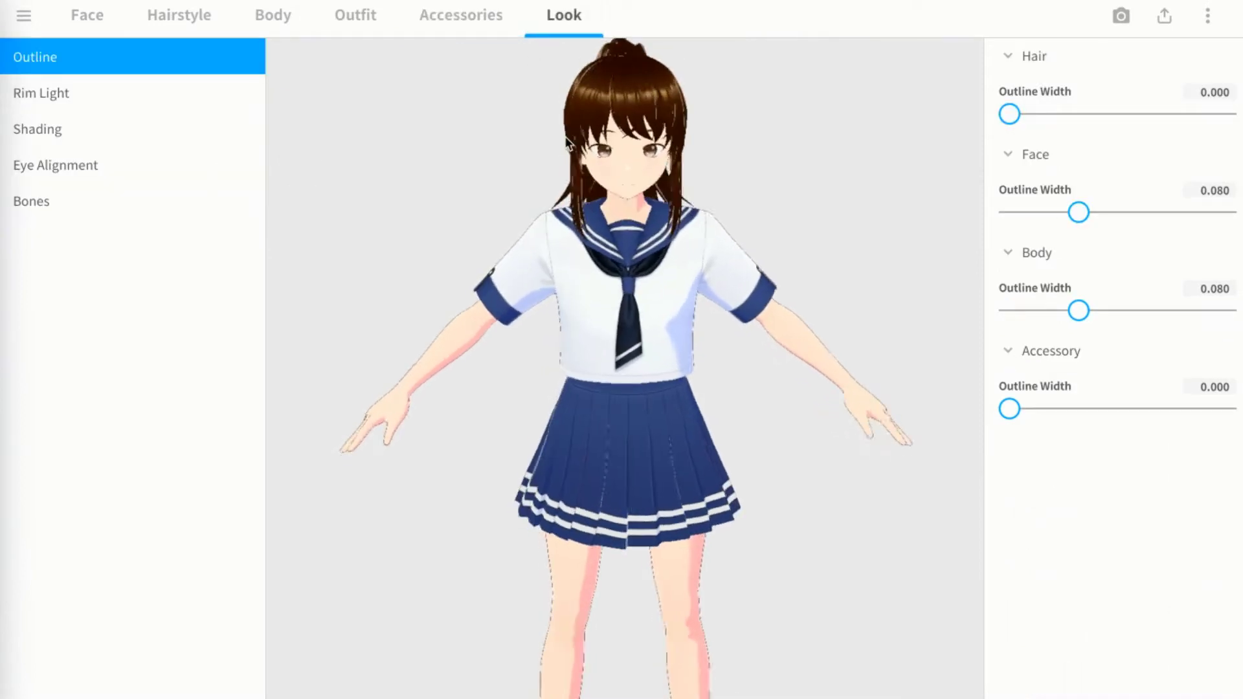
drag(1077, 212, 1007, 214)
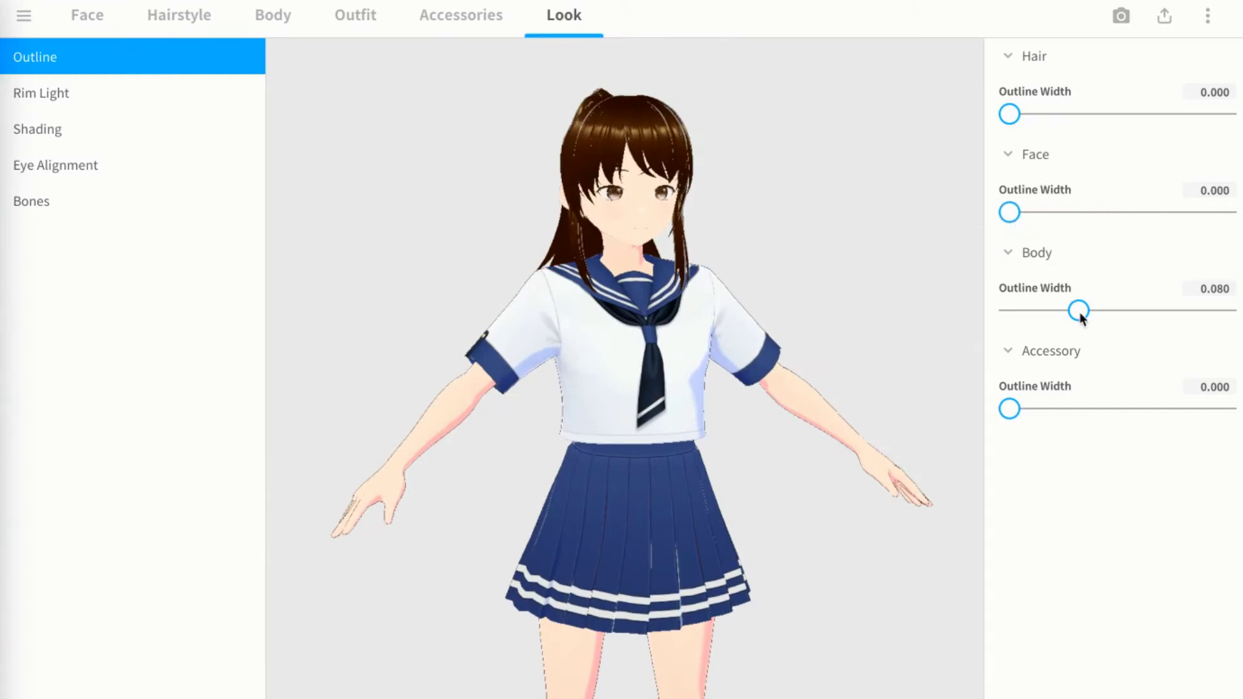
drag(1078, 311, 941, 351)
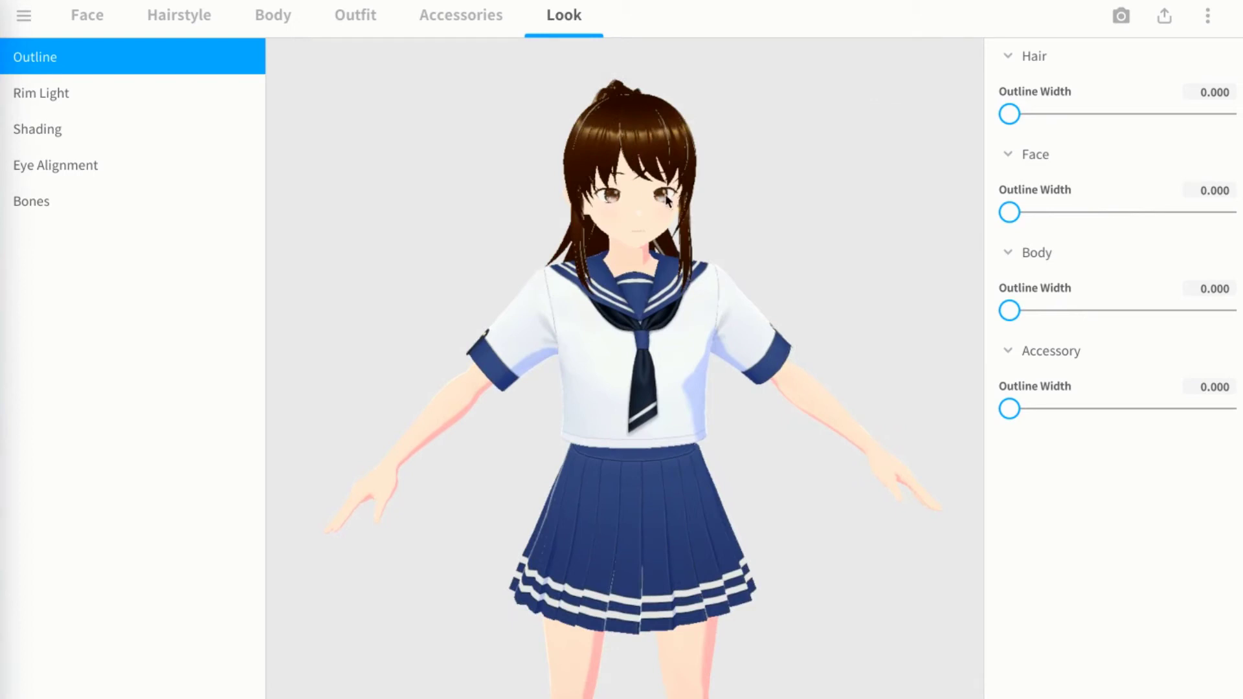
Raise body and hair rim light intensity to 100, returning face to 0.
click(98, 96)
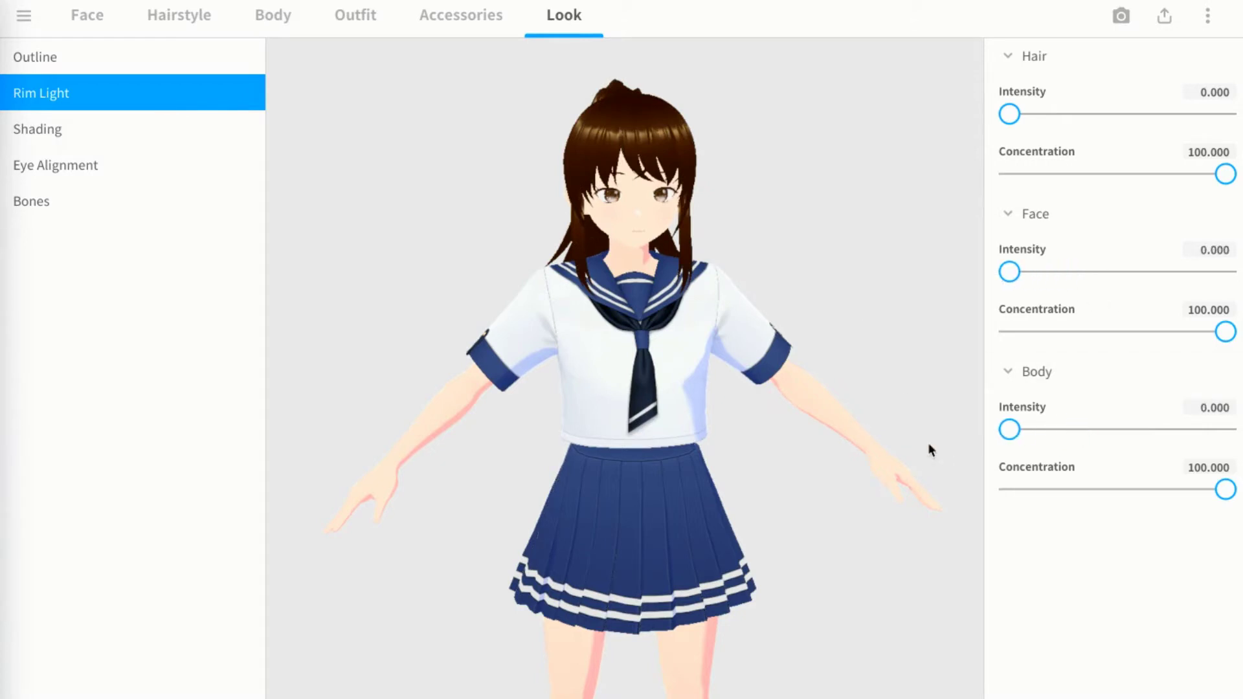
drag(876, 332, 718, 333)
drag(1009, 429, 1227, 429)
drag(1009, 272, 1225, 272)
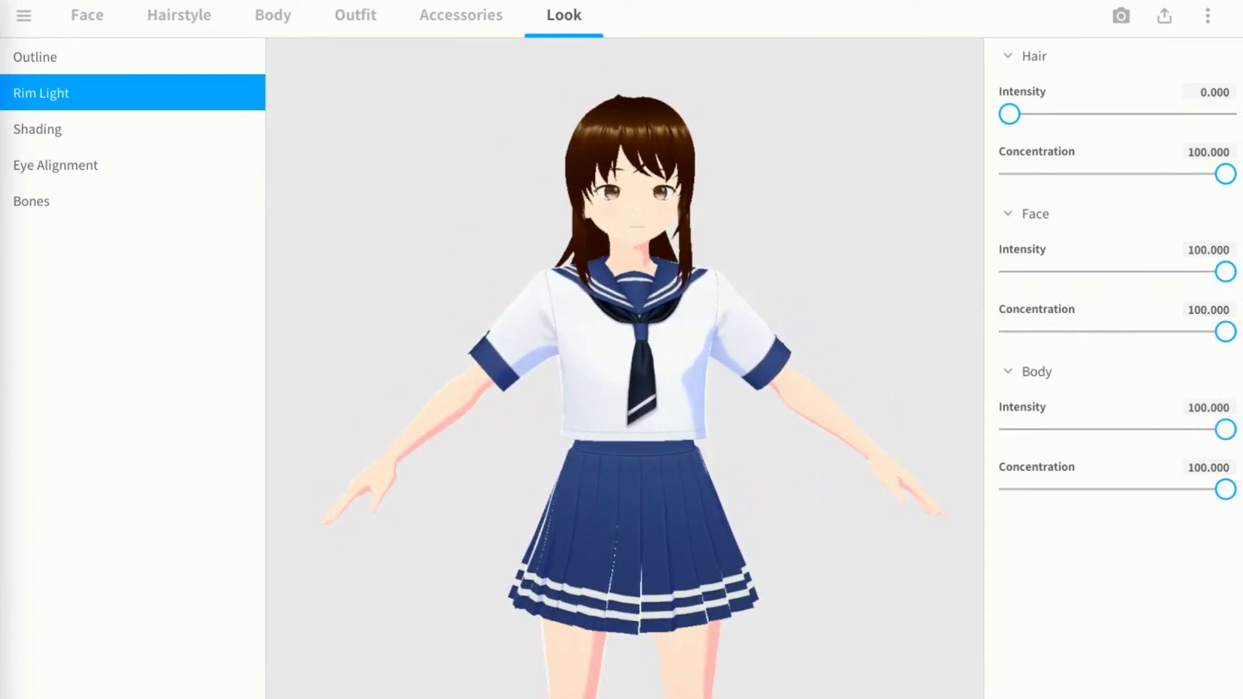
drag(1009, 114, 943, 195)
drag(1197, 276, 993, 288)
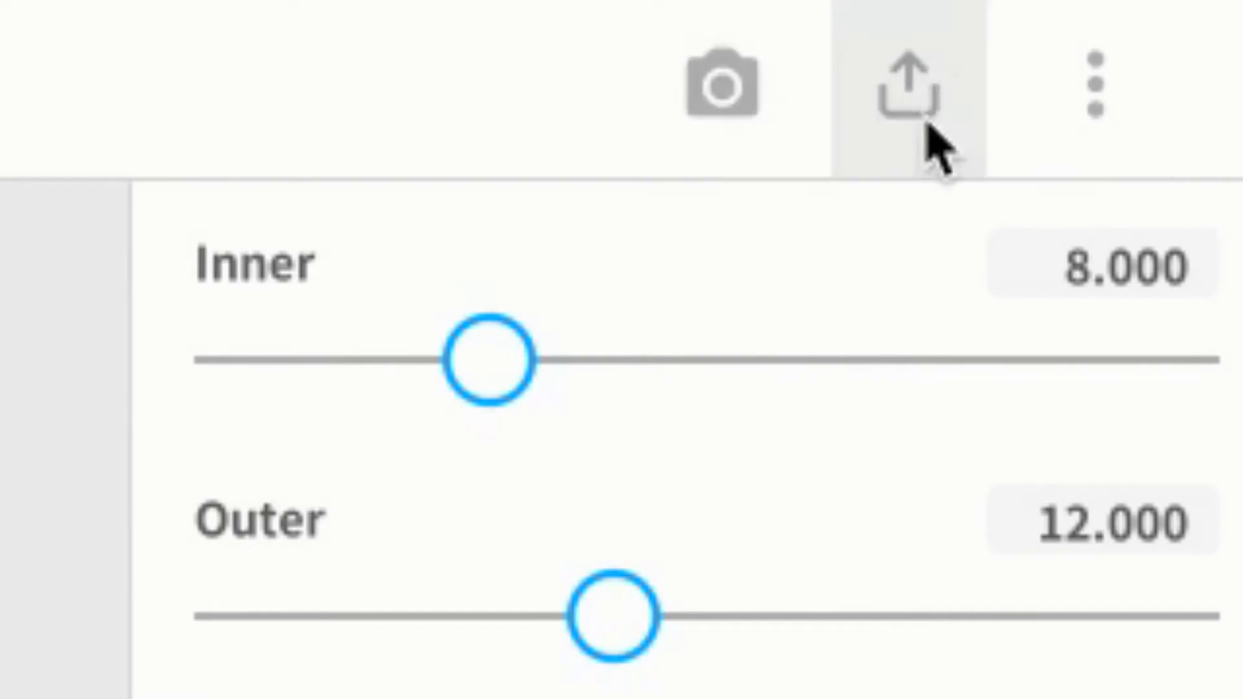
Export the avatar as VRM, check the preview, and reach the VRM Settings form.
click(909, 111)
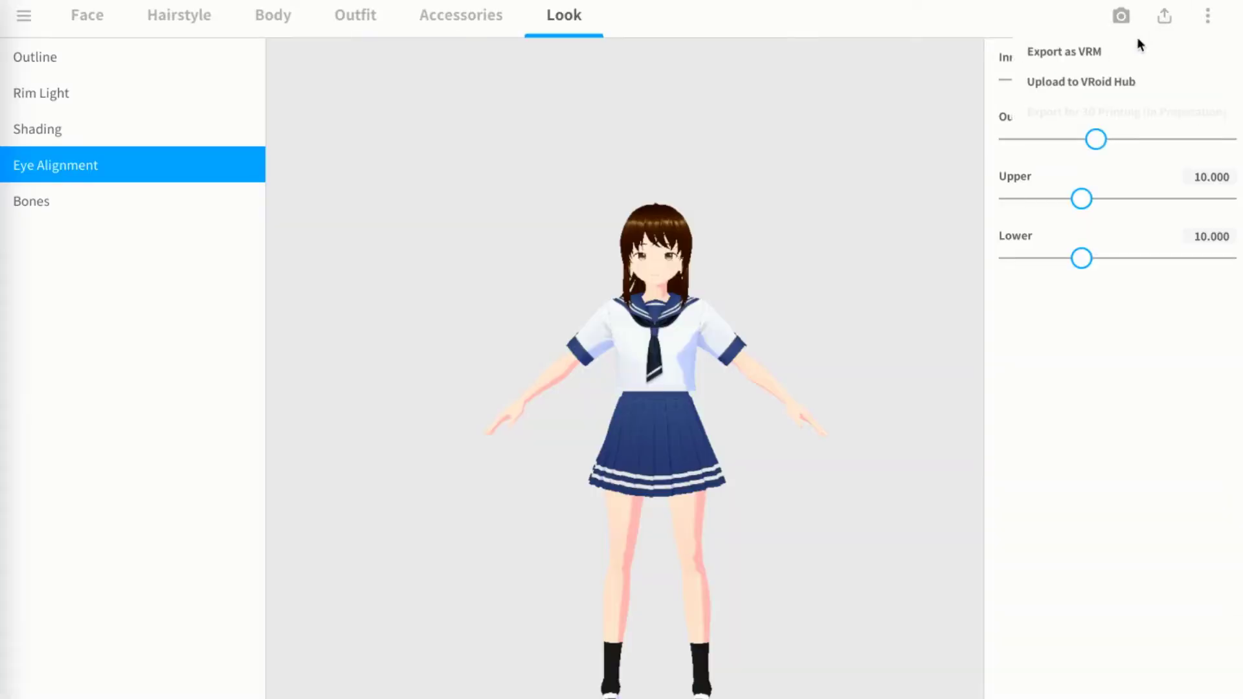
click(1094, 53)
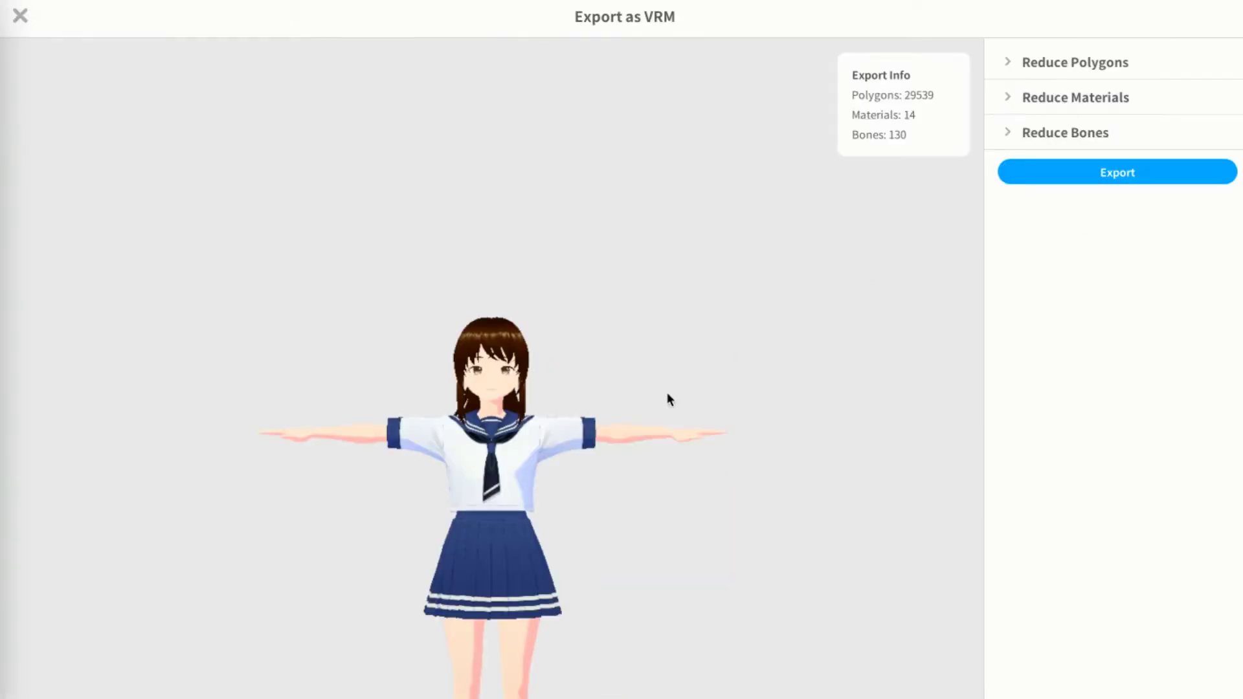
right_drag(612, 480, 655, 365)
drag(655, 365, 522, 354)
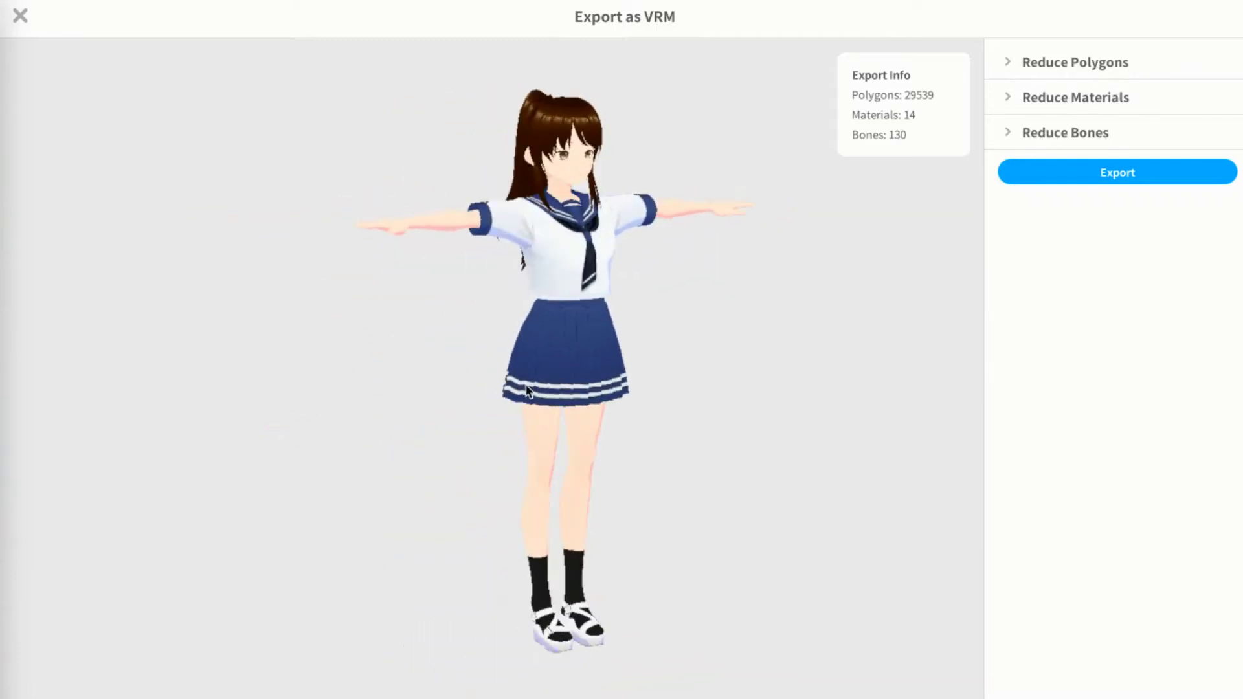
scroll(552, 299, up, 3)
mouse_move(552, 306)
mouse_down()
mouse_move(639, 308)
mouse_move(593, 303)
mouse_up()
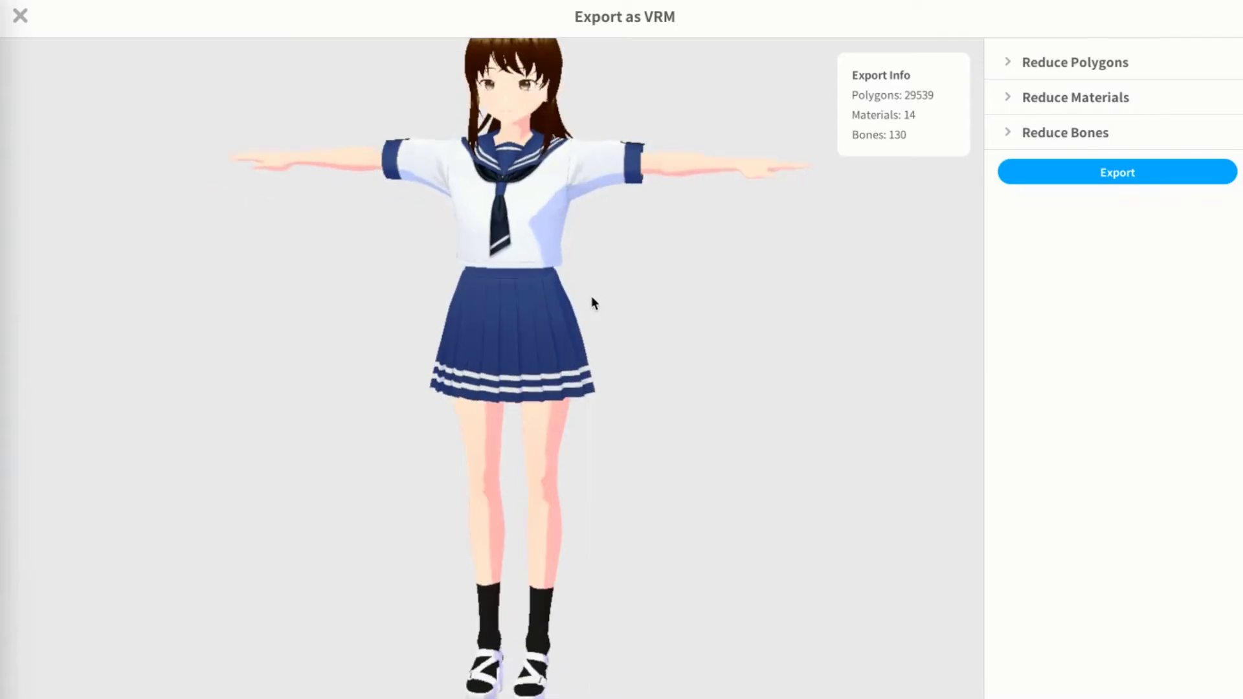
click(1067, 176)
click(645, 217)
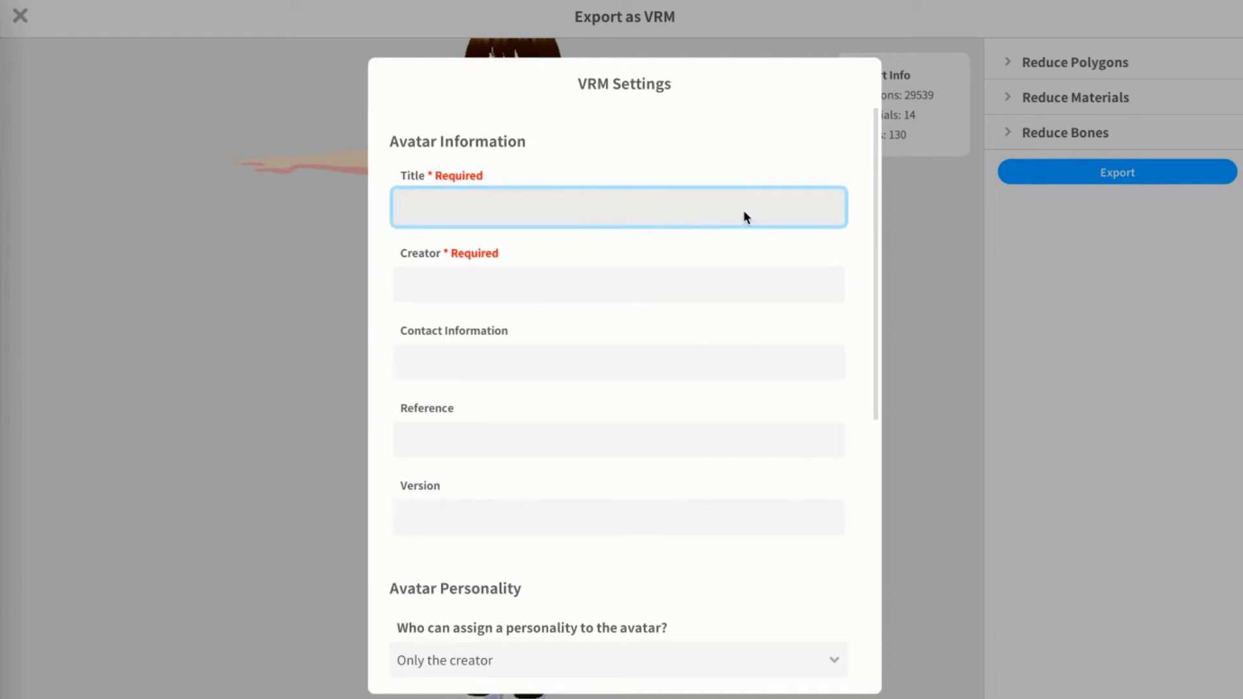
Enter the title 'Tutorial Character' and a creator name, leaving the contact field empty.
text(Tutorial Character)
click(596, 294)
text(Developer Jake)
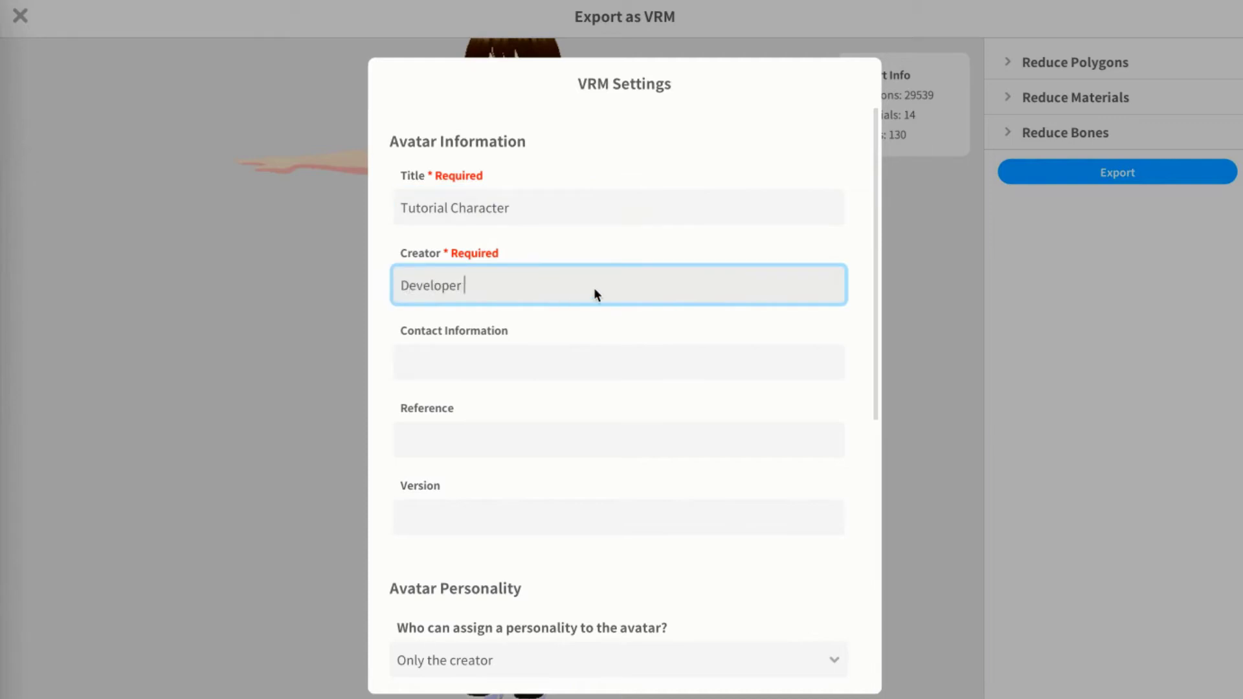
click(492, 355)
text(sor)
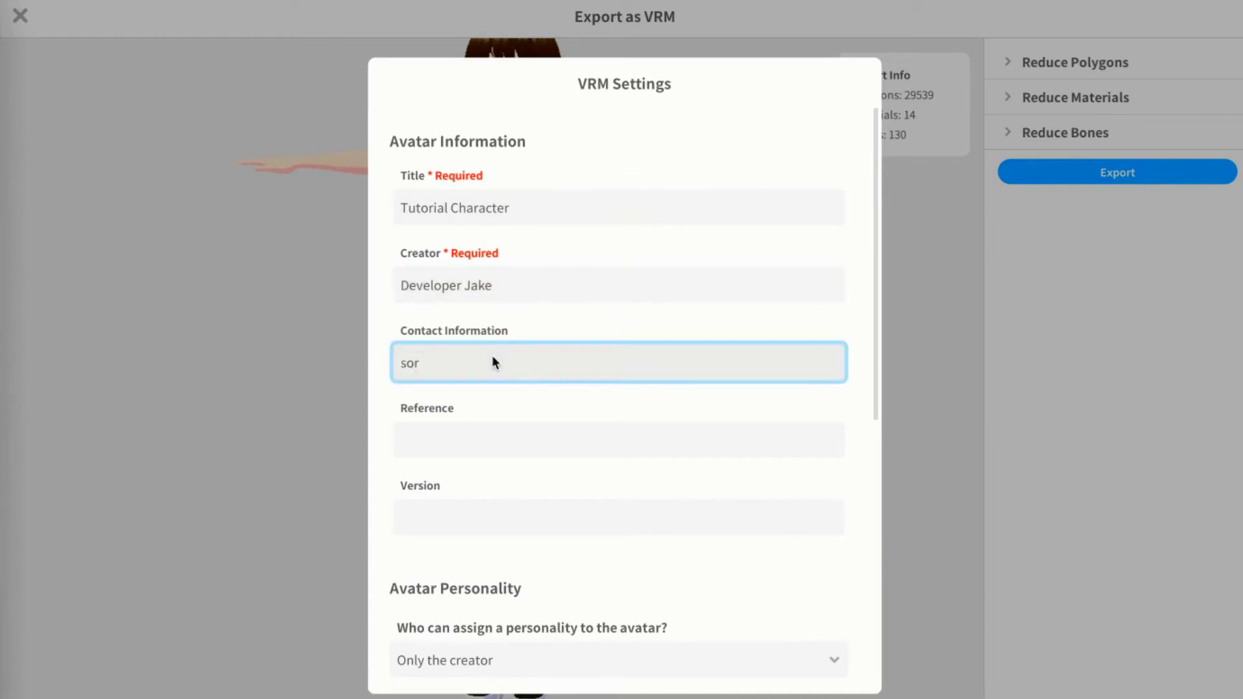
key(ctrl+a)
key(BackSpace)
Set the avatar version to 1.0.0 and keep personality permission as Only the creator.
scroll(491, 382, down, 4)
click(475, 262)
text(1)
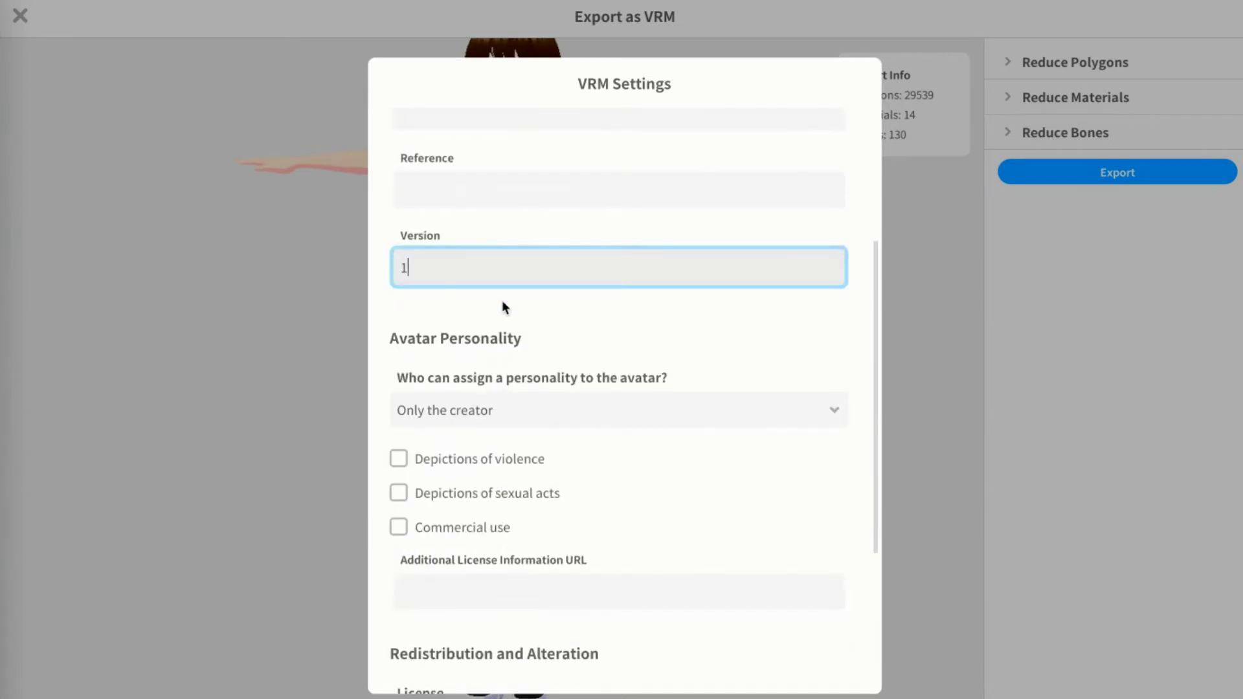
text(.0.0)
scroll(511, 427, down, 2)
click(489, 305)
click(561, 278)
scroll(561, 276, down, 3)
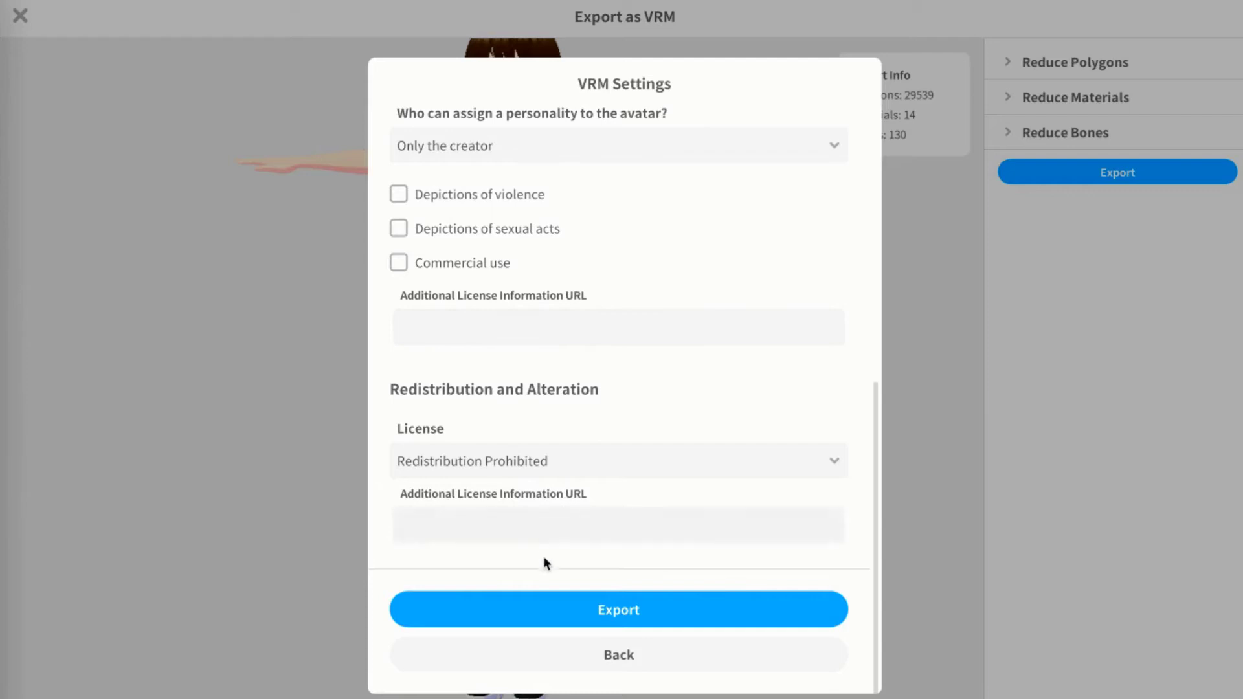
Export the VRM, replacing the suggested file name with MyChara.
click(554, 607)
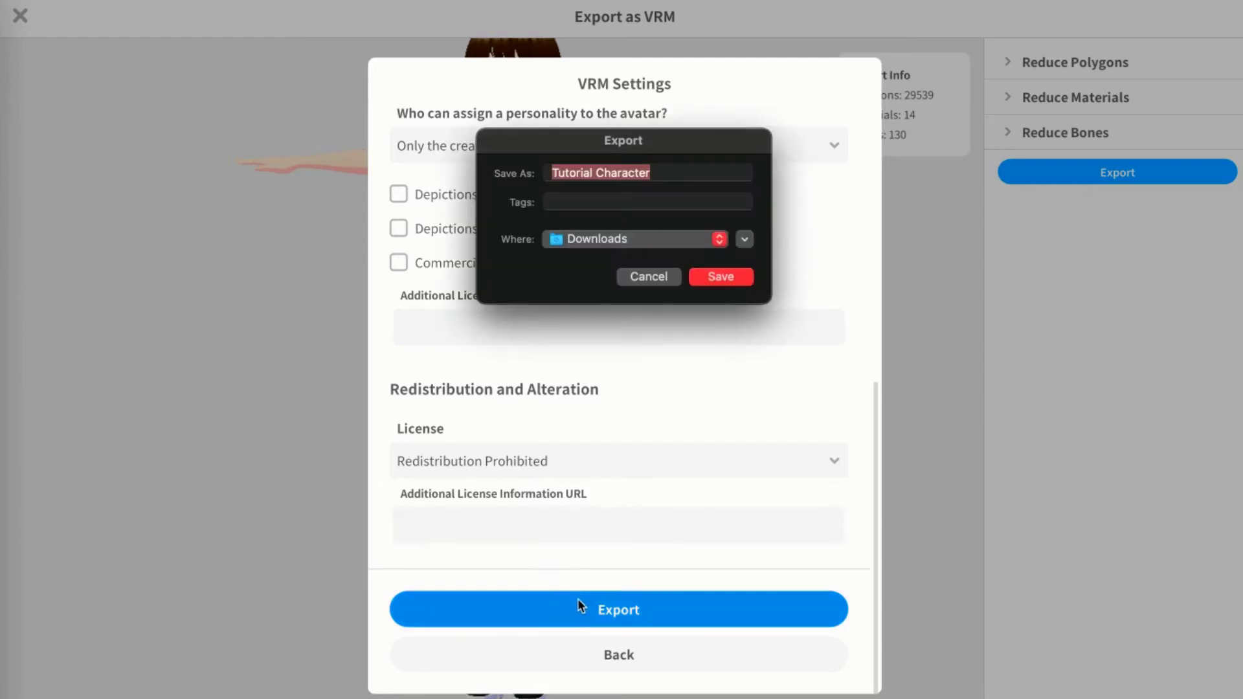
triple_click(670, 174)
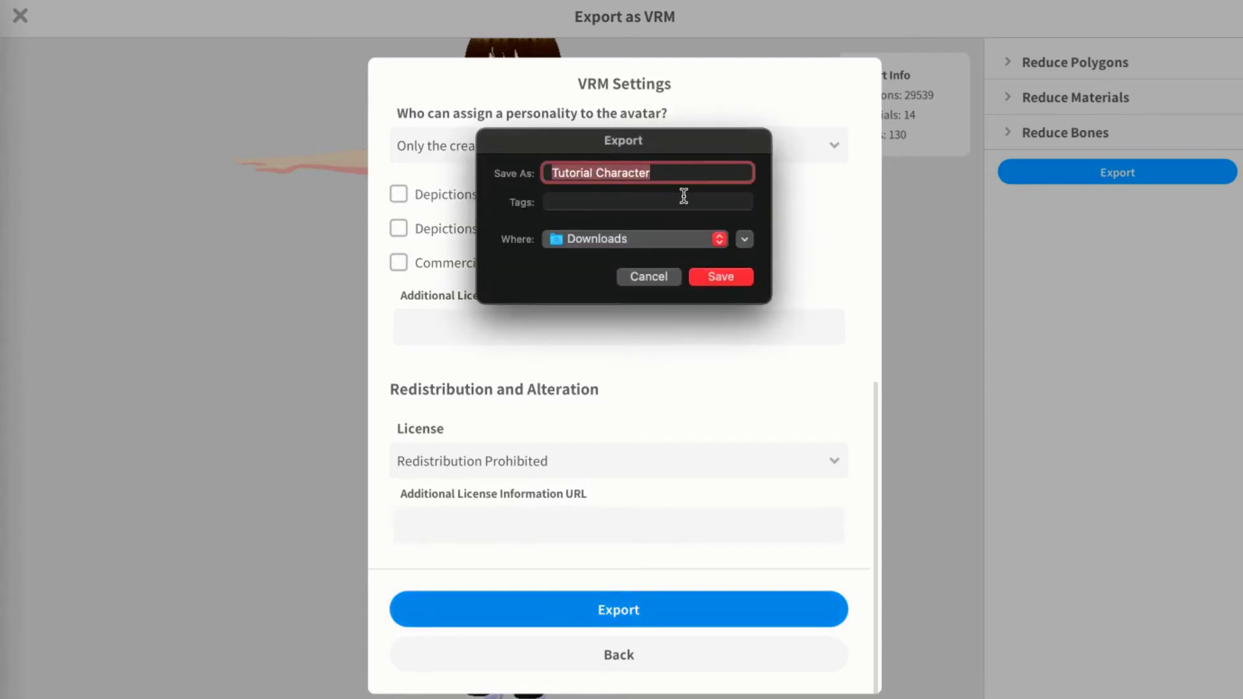
key(BackSpace)
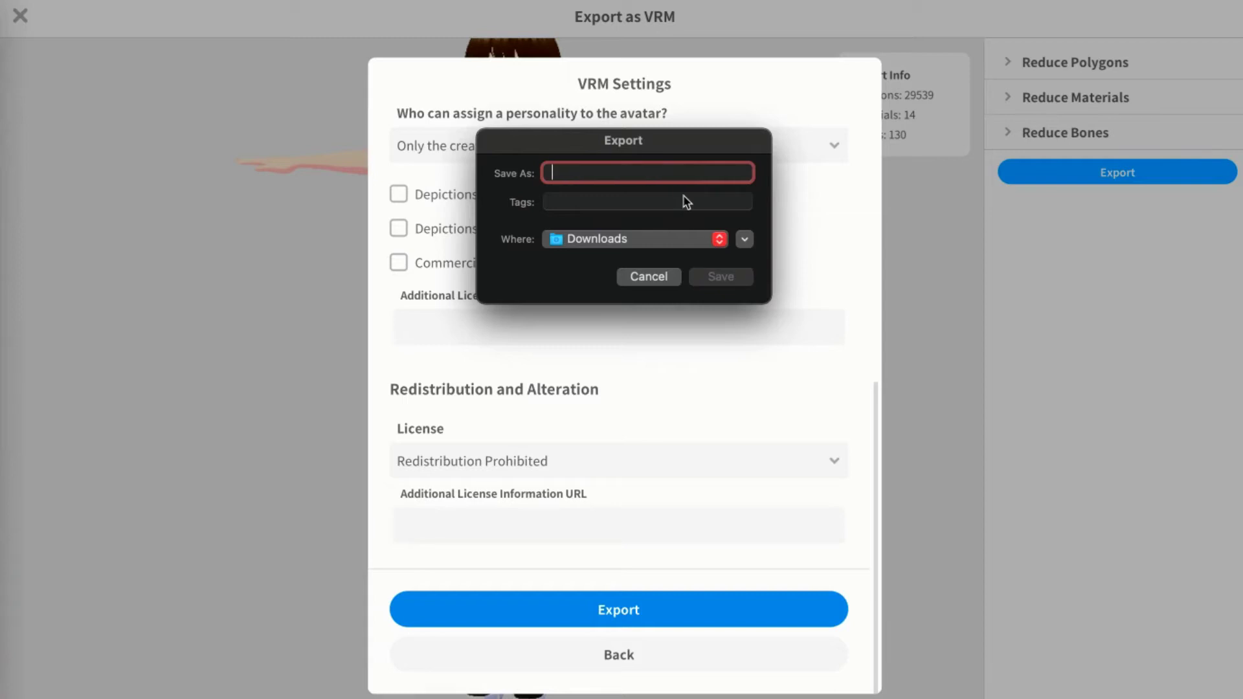
text(MyChara)
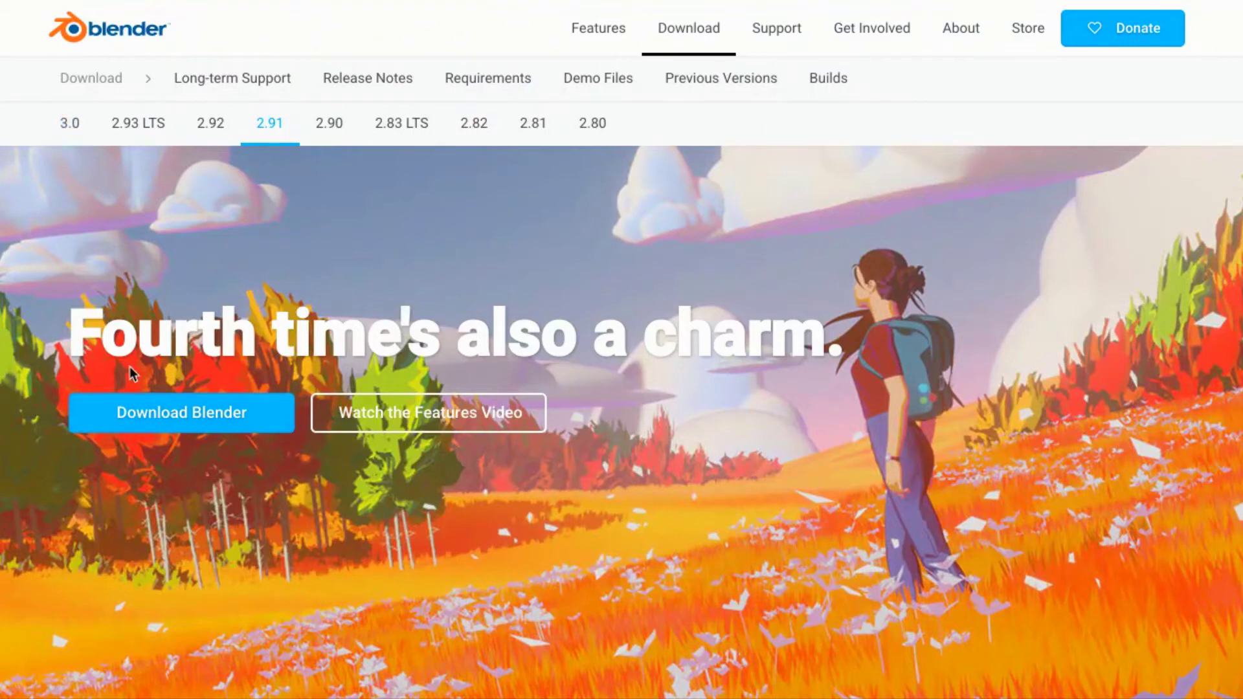
Download Blender for macOS and launch it from the disk image, confirming it may open.
click(147, 419)
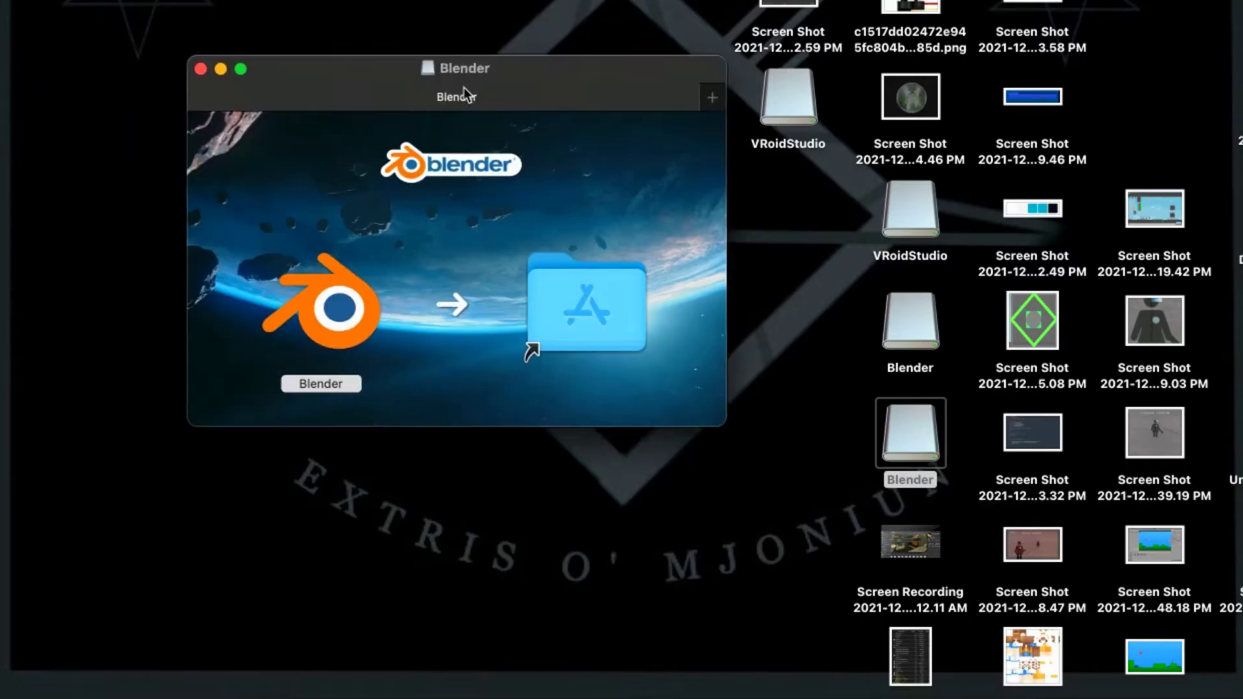
drag(446, 69, 588, 173)
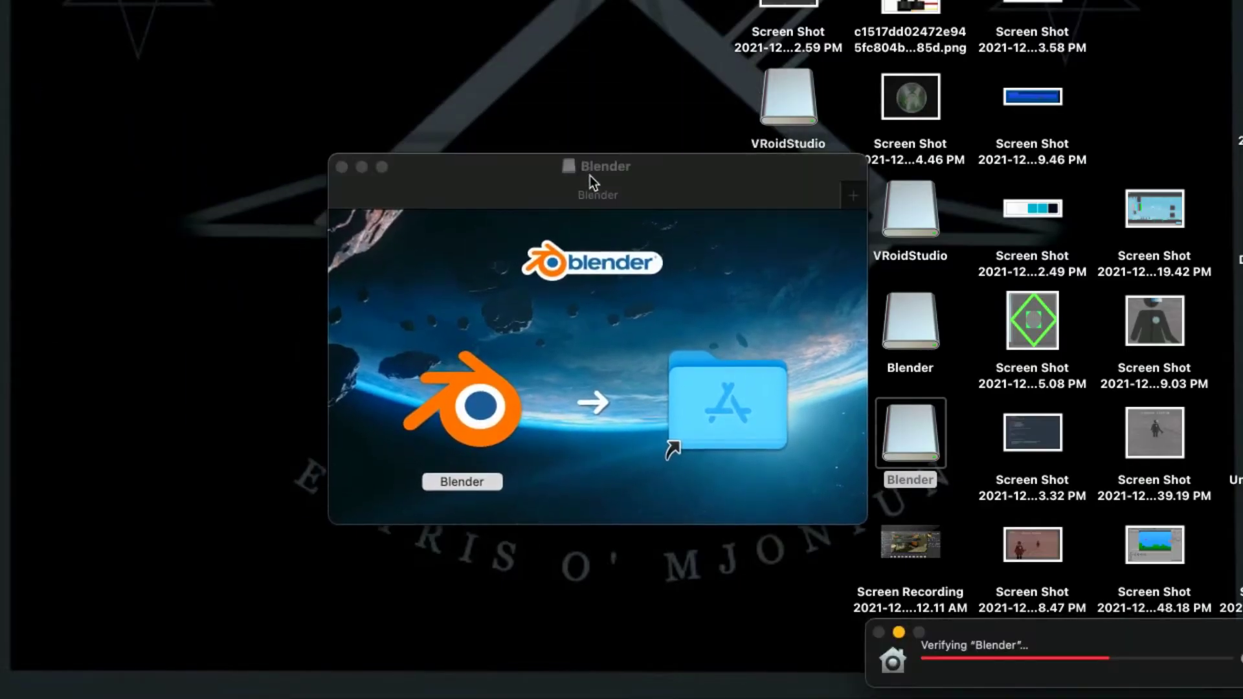
double_click(470, 417)
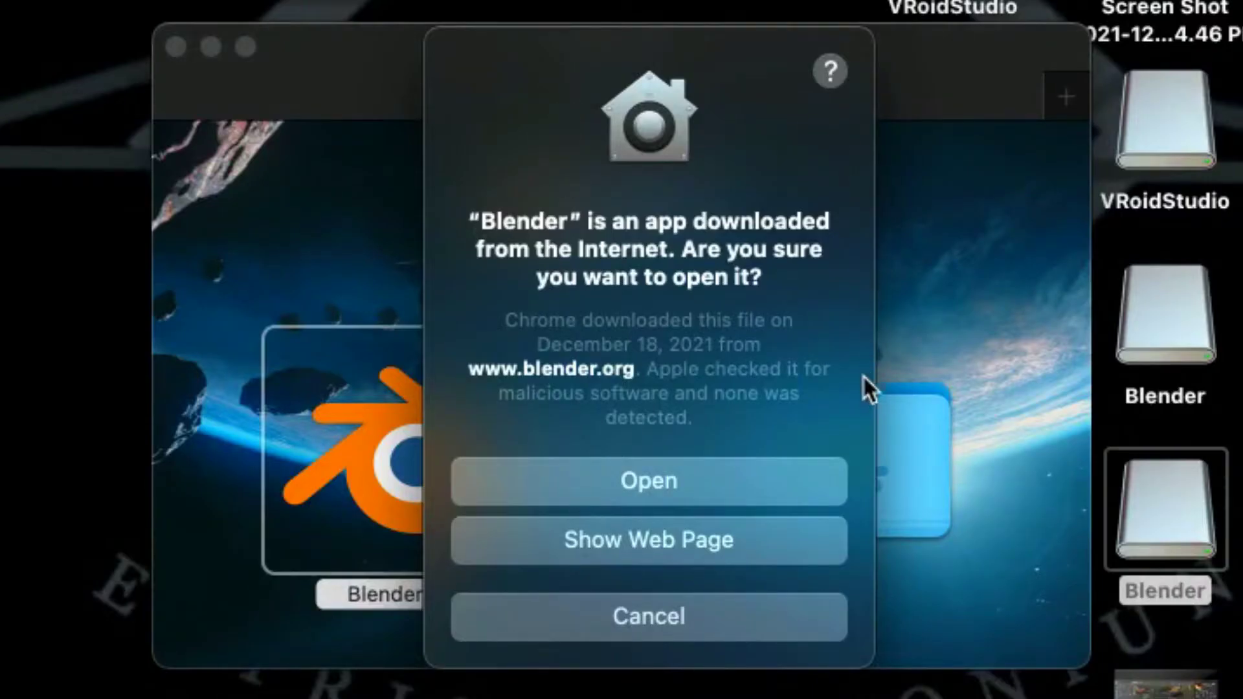
click(712, 481)
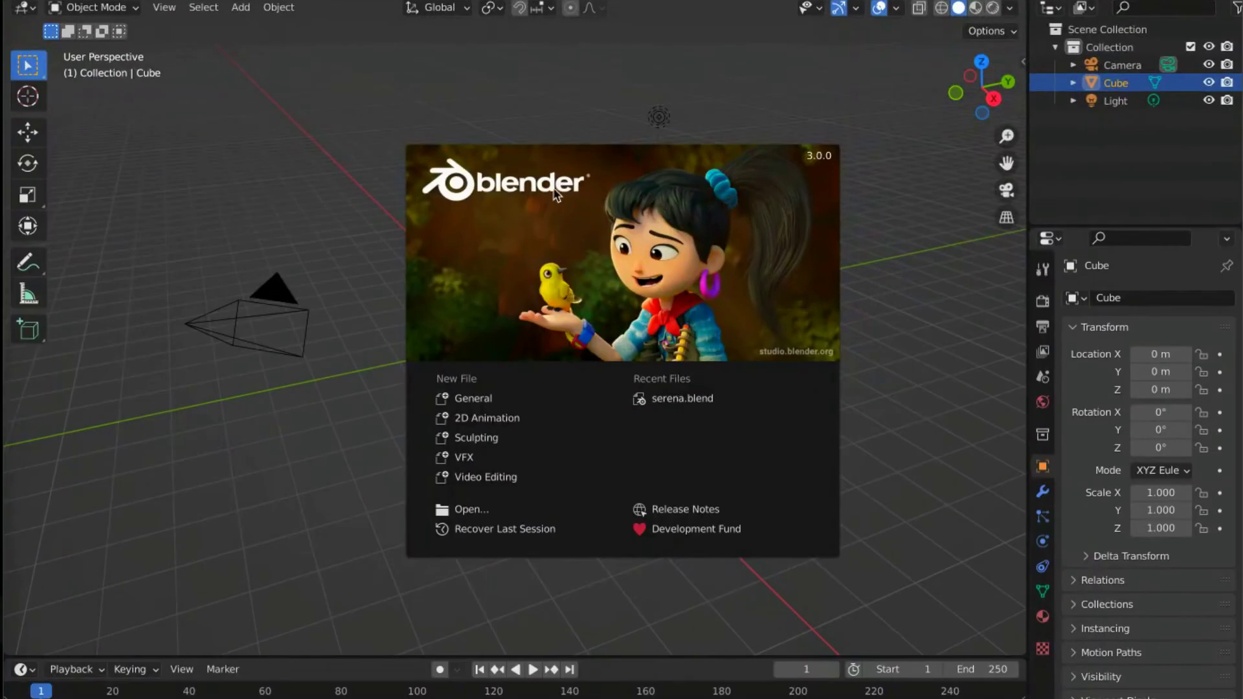
Dismiss the splash screen, delete the default cube, and orbit around the remaining camera and light.
click(550, 190)
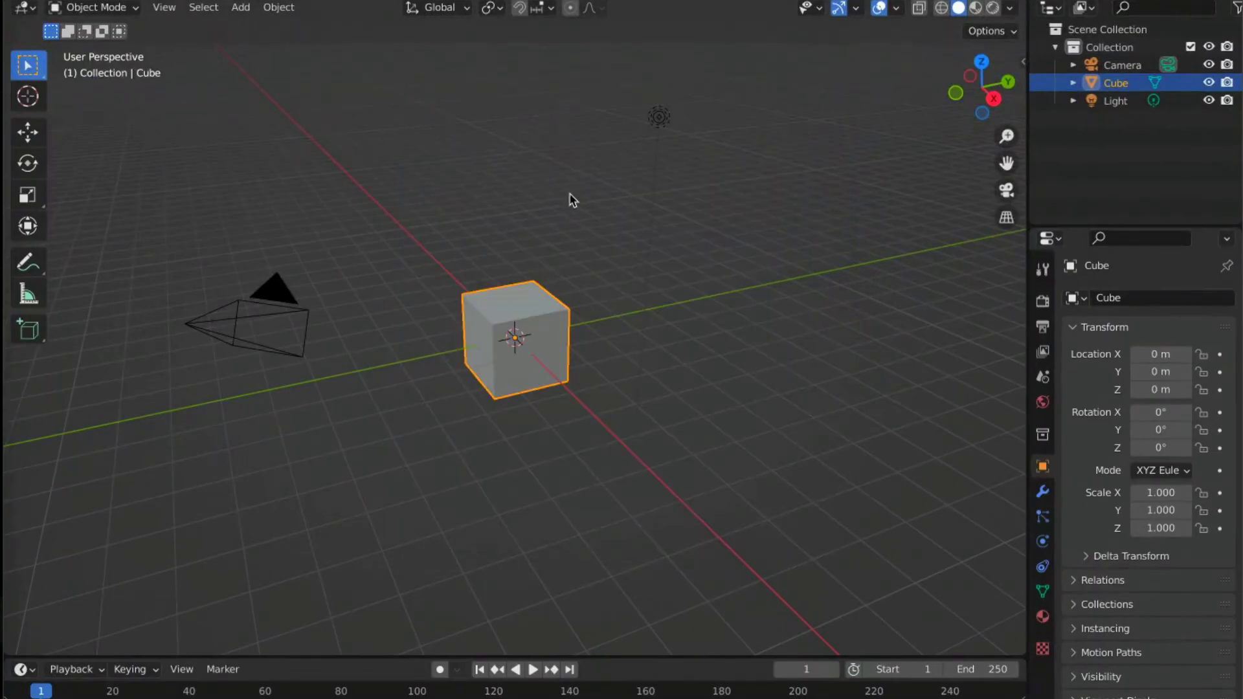
right_click(612, 254)
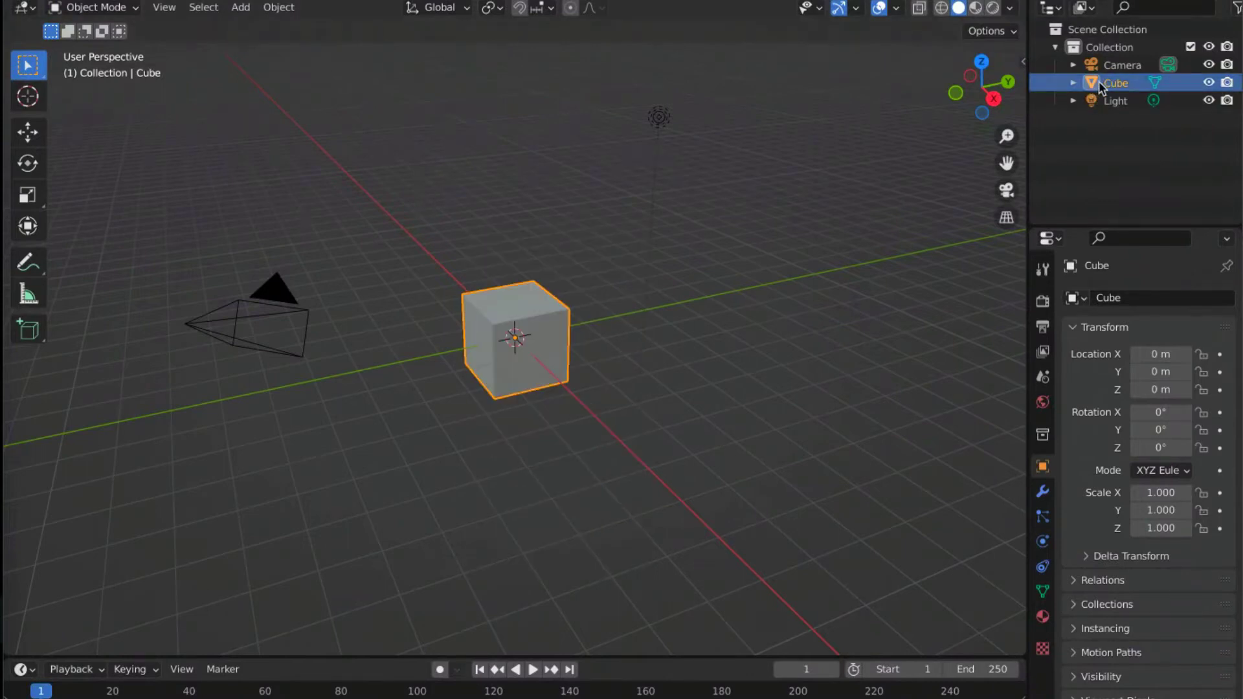
key(Delete)
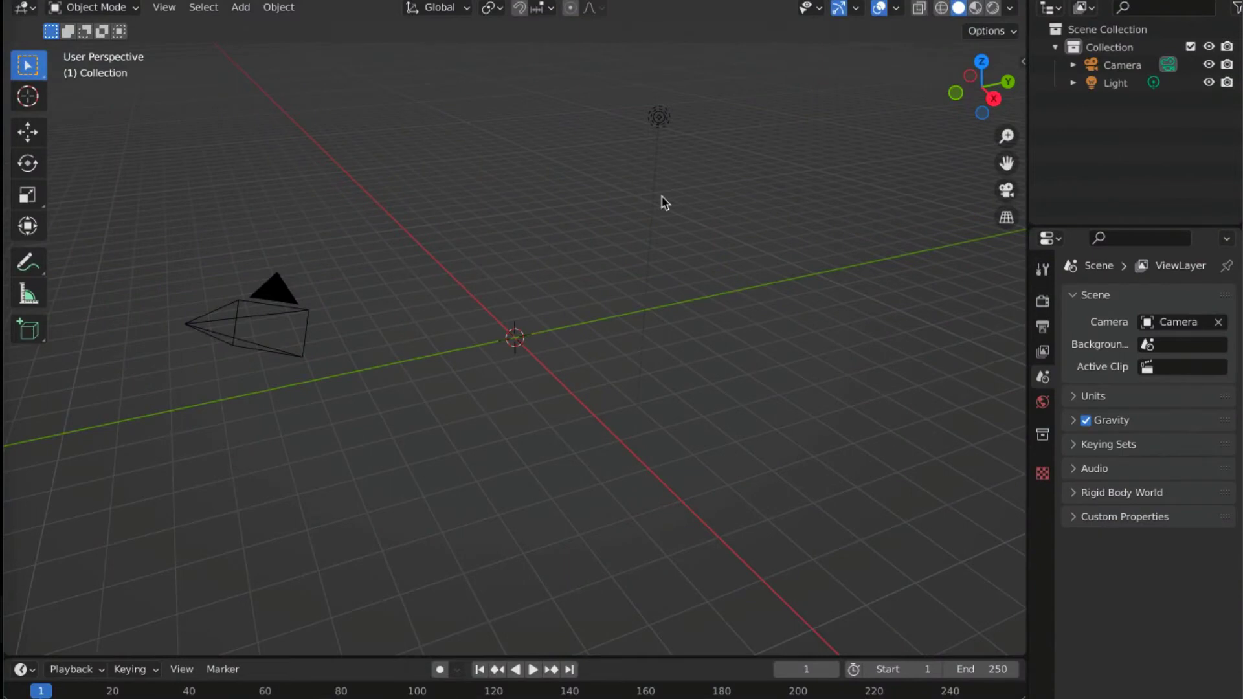
middle_drag(618, 238, 547, 297)
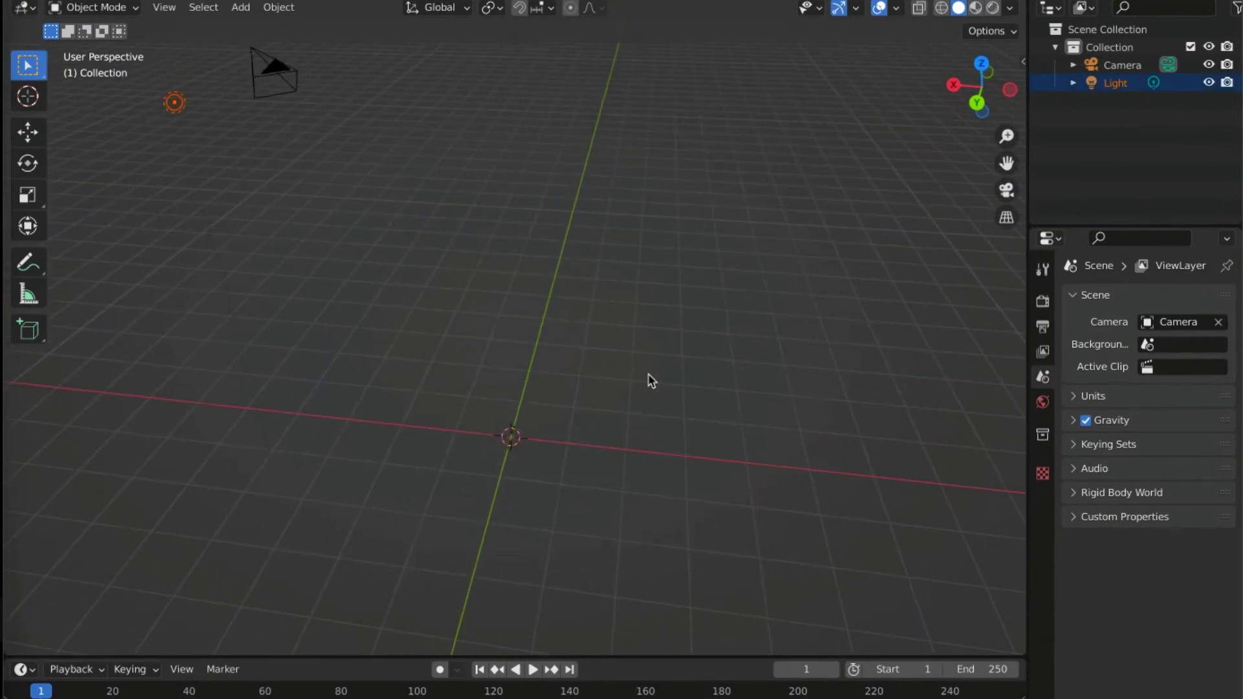
middle_drag(586, 432, 554, 244)
key(alt+a)
key(shift+space)
key(g)
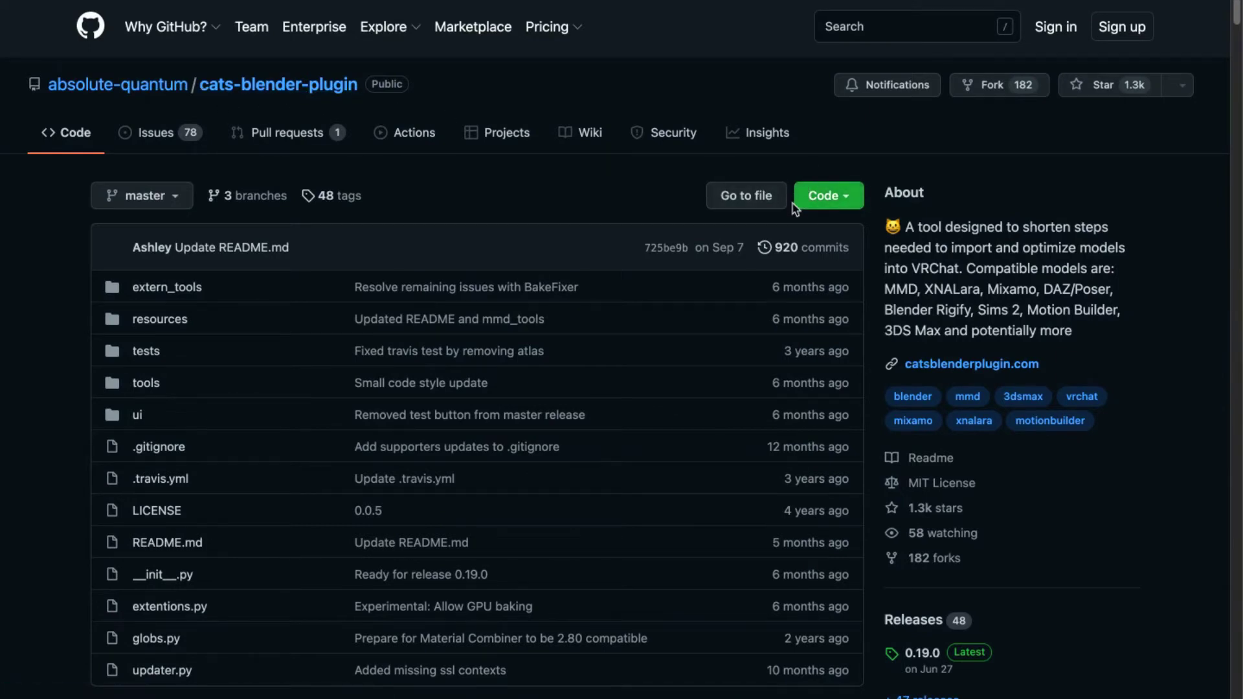
Use Code > Download ZIP on cats-blender-plugin and VRM_Addon_for_Blender, then return to Blender.
click(835, 200)
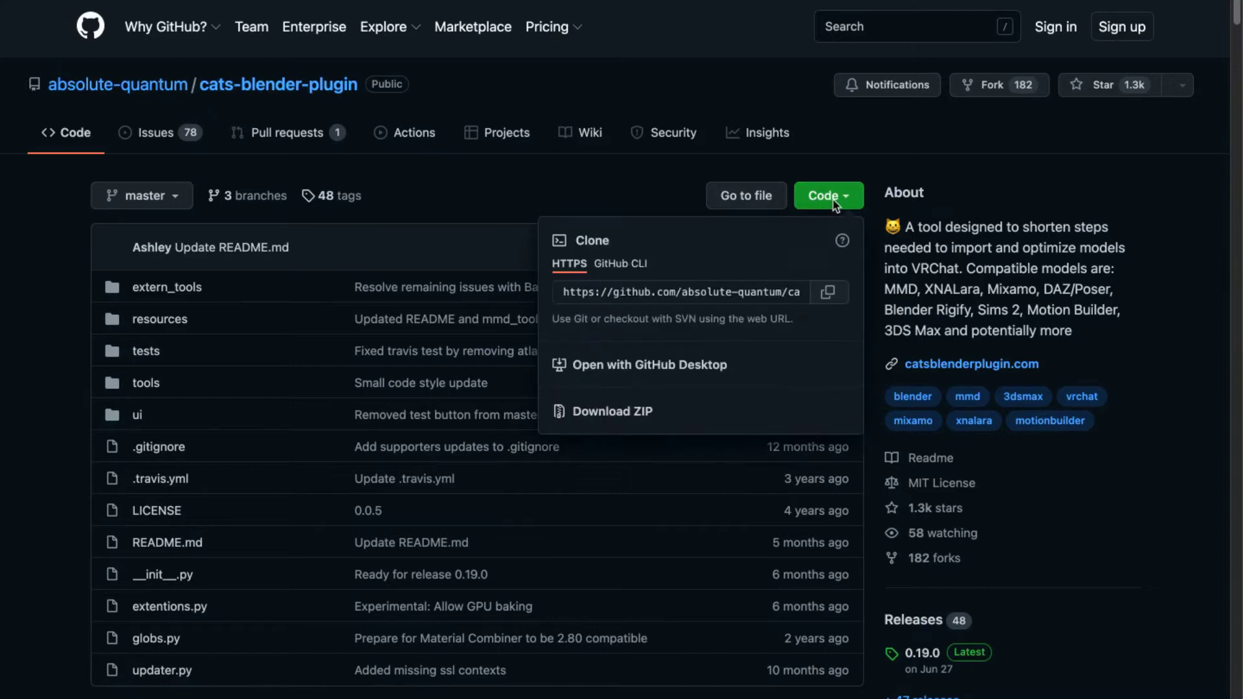
click(632, 413)
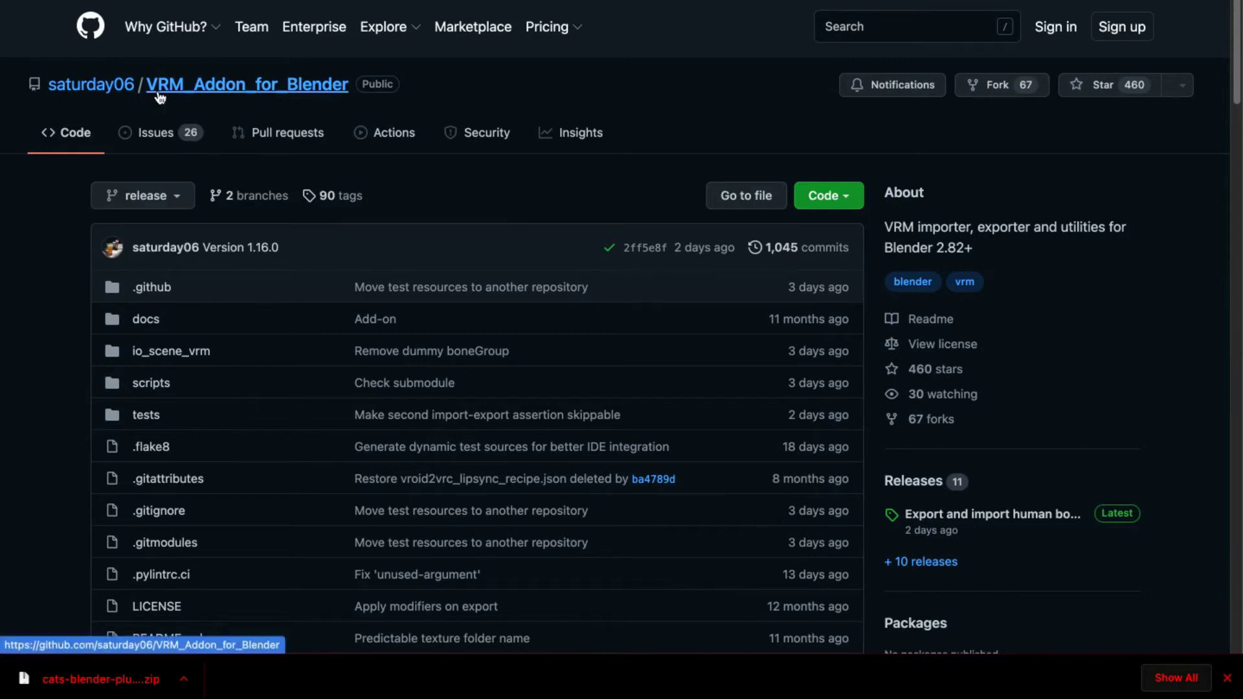
click(828, 196)
click(602, 412)
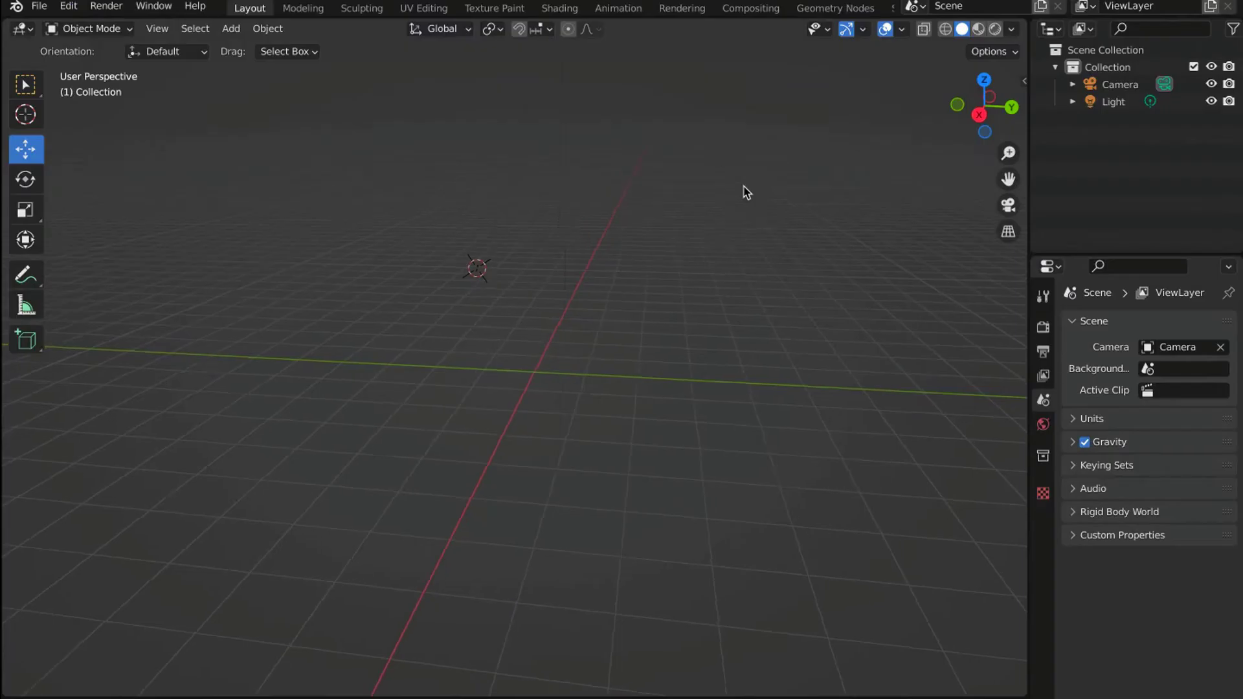
middle_drag(743, 188, 689, 186)
click(68, 6)
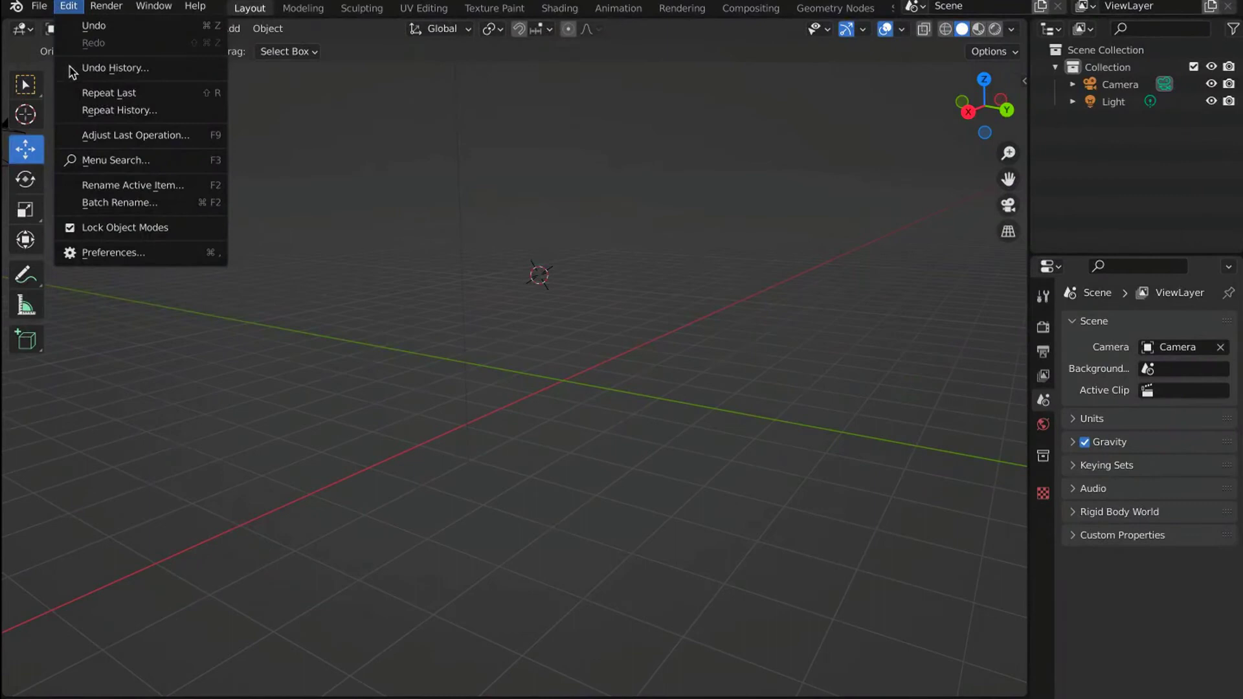
Install cats-blender-plugin-master.zip from Downloads as a Blender add-on via Preferences.
click(98, 251)
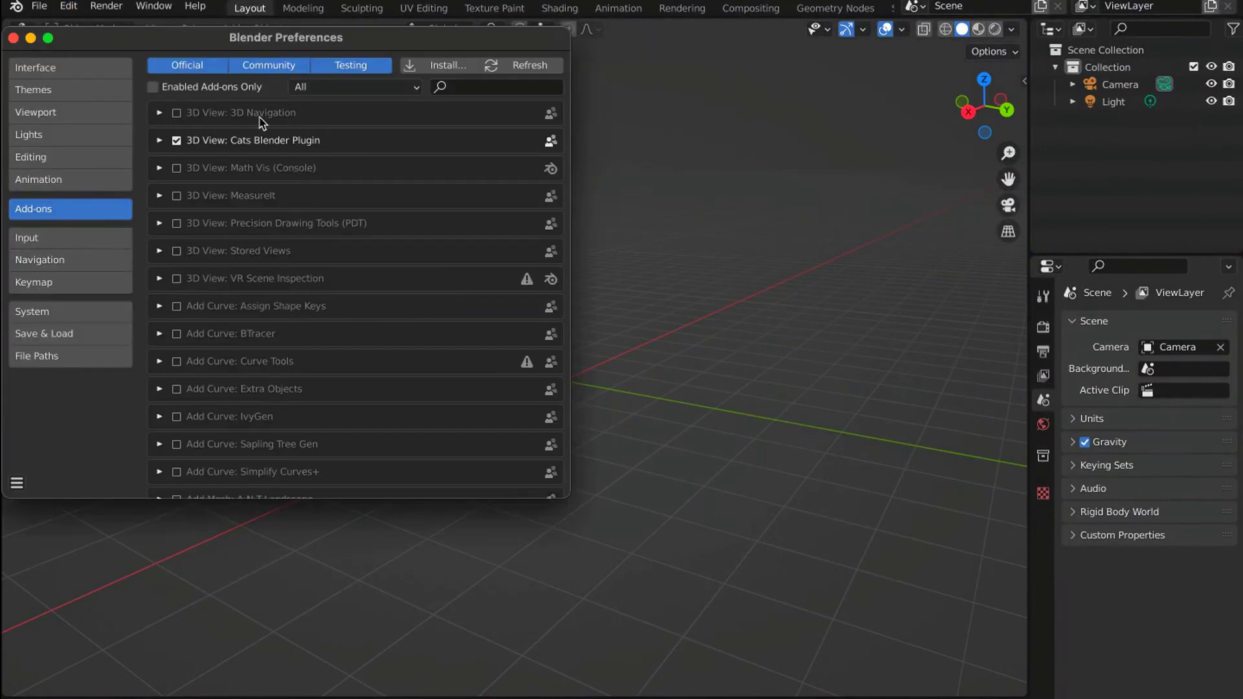
click(409, 65)
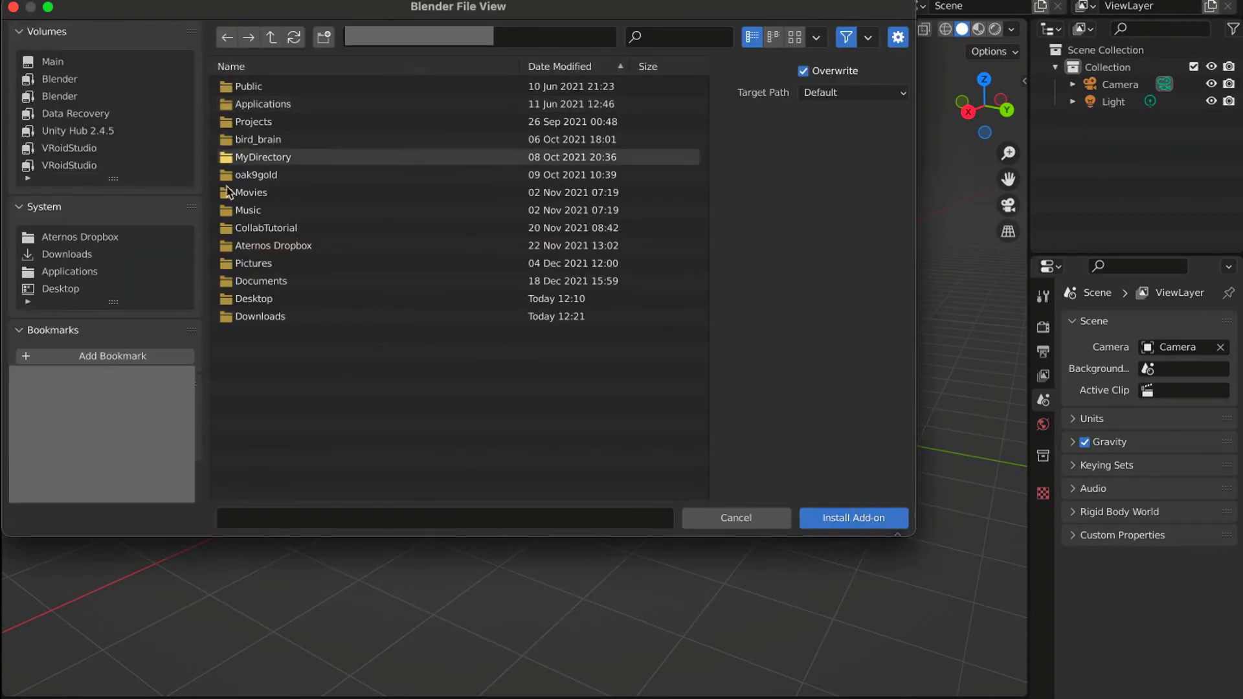
double_click(243, 314)
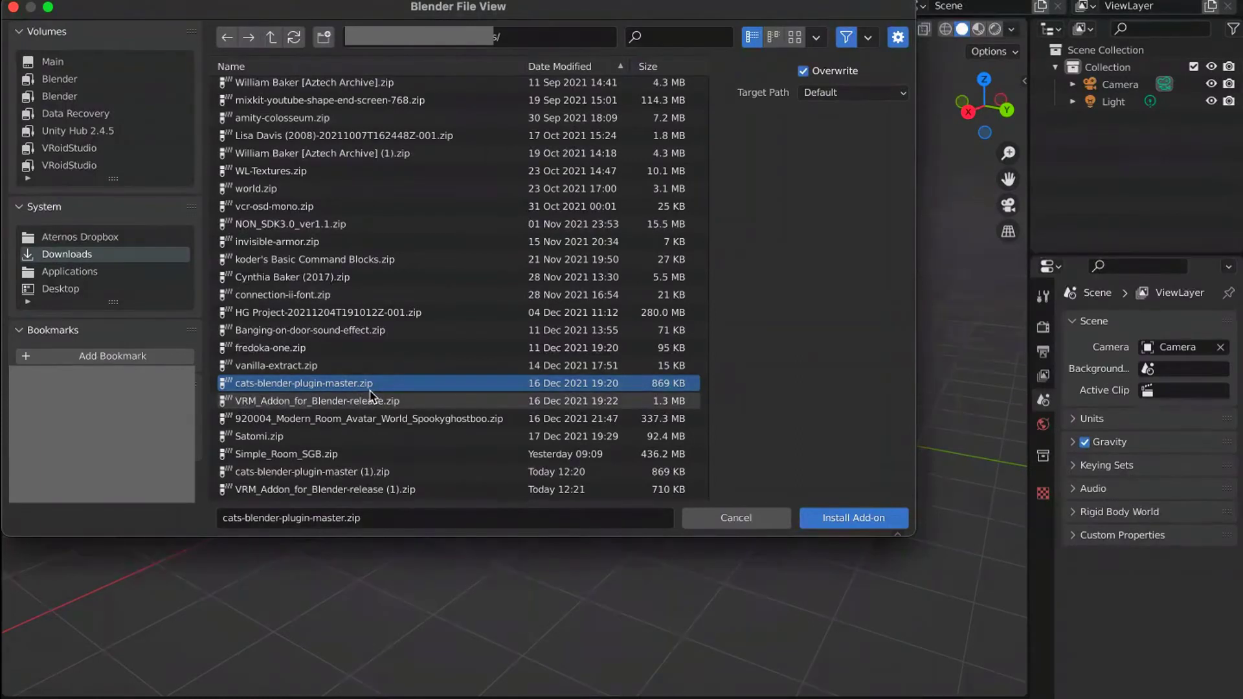
click(871, 511)
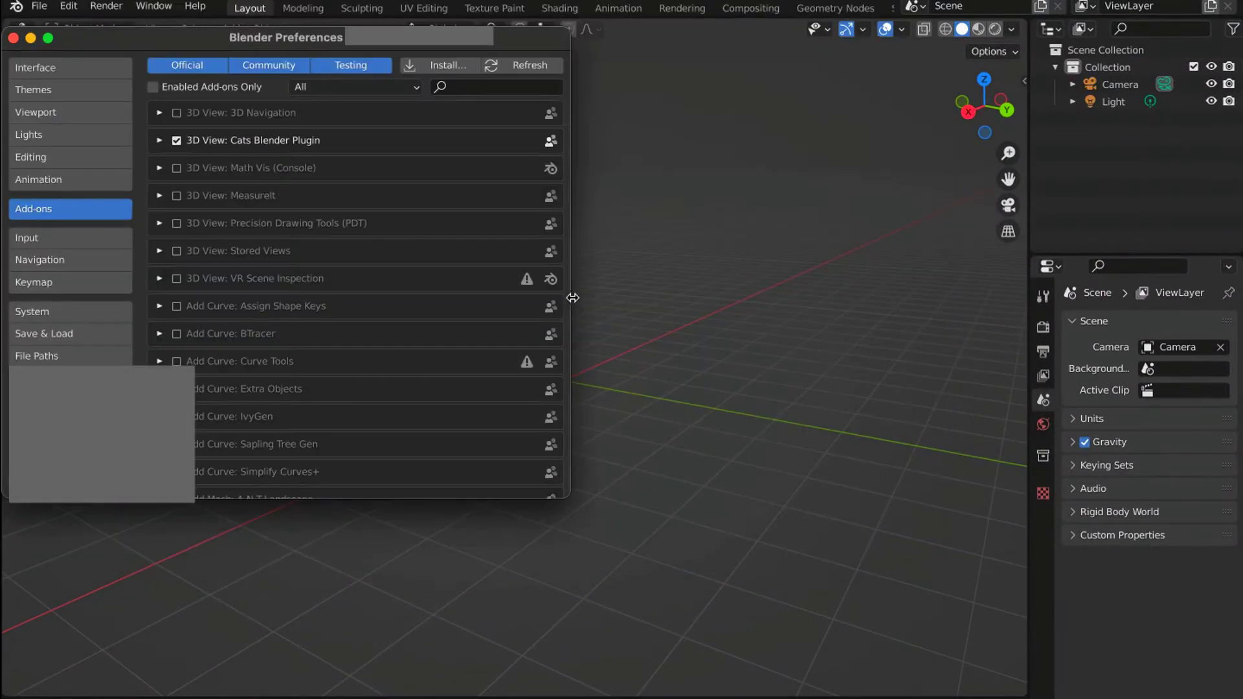
Install the VRM_Addon_for_Blender-release.zip archive as a second add-on.
click(453, 66)
scroll(409, 262, down, 15)
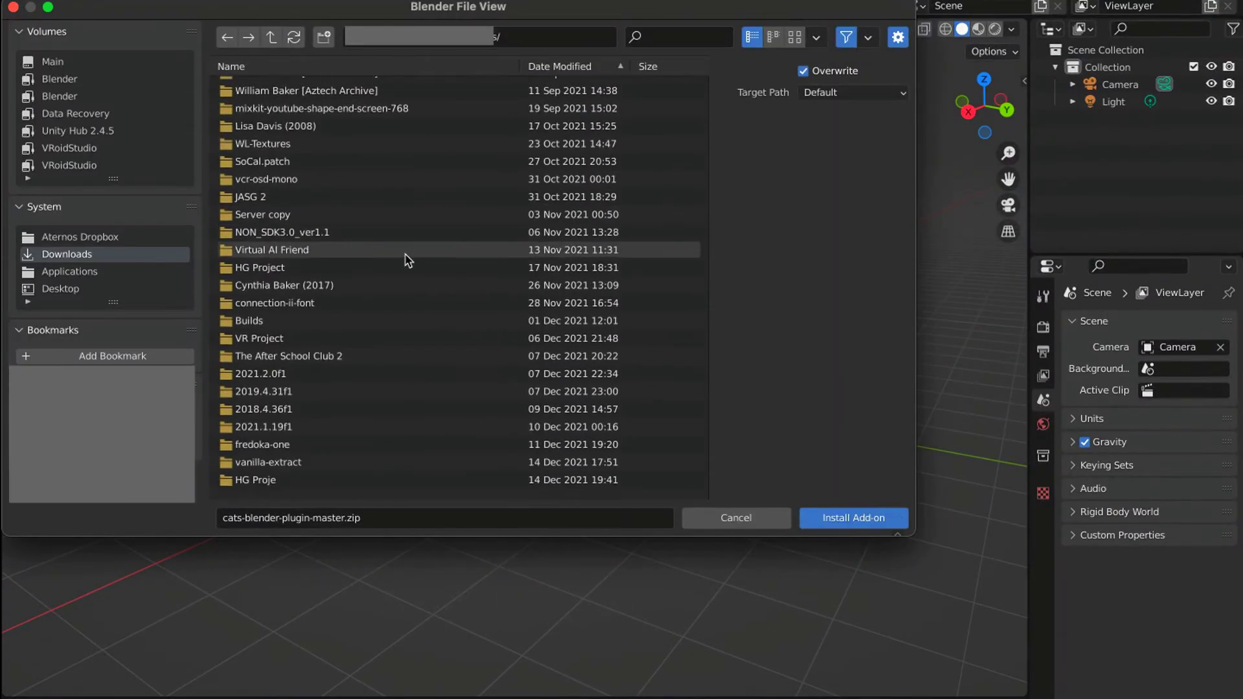
scroll(407, 259, down, 6)
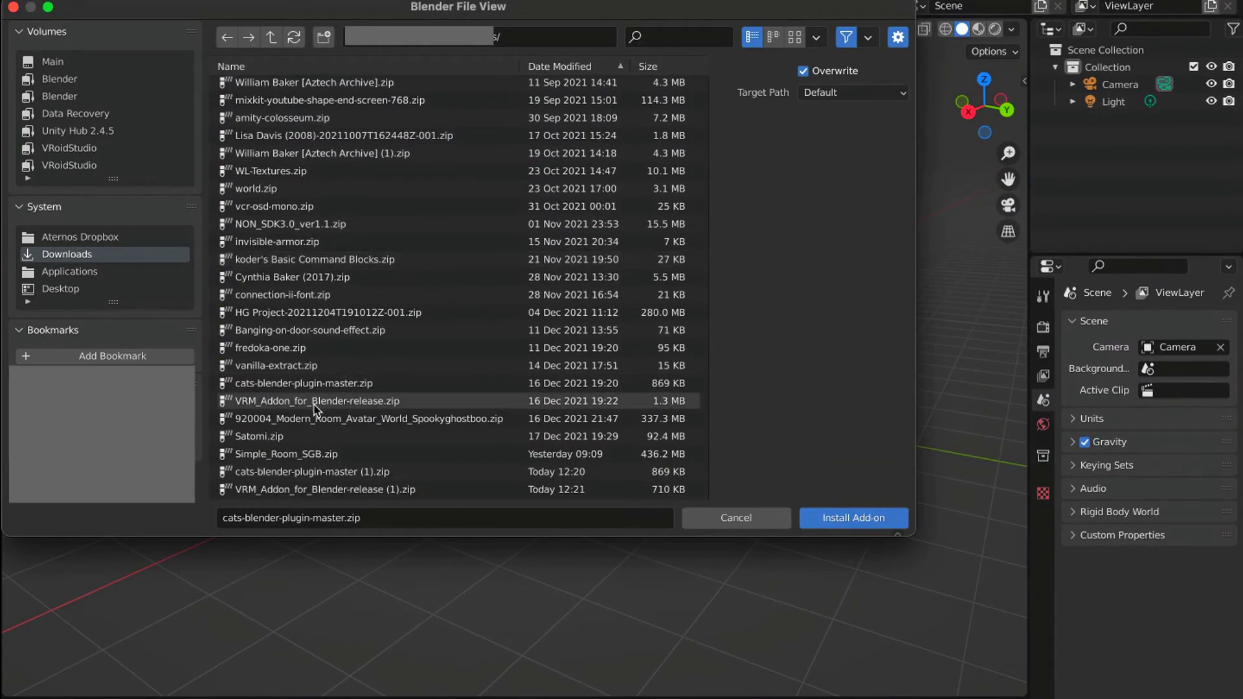
click(413, 402)
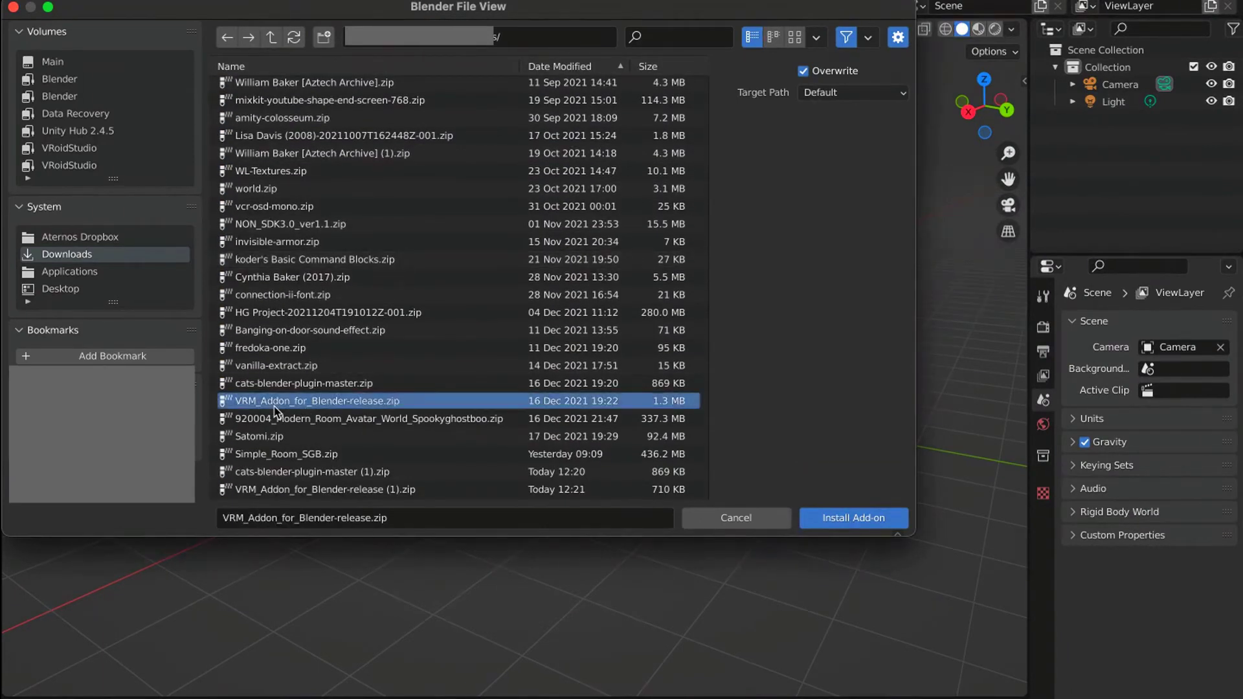
click(847, 518)
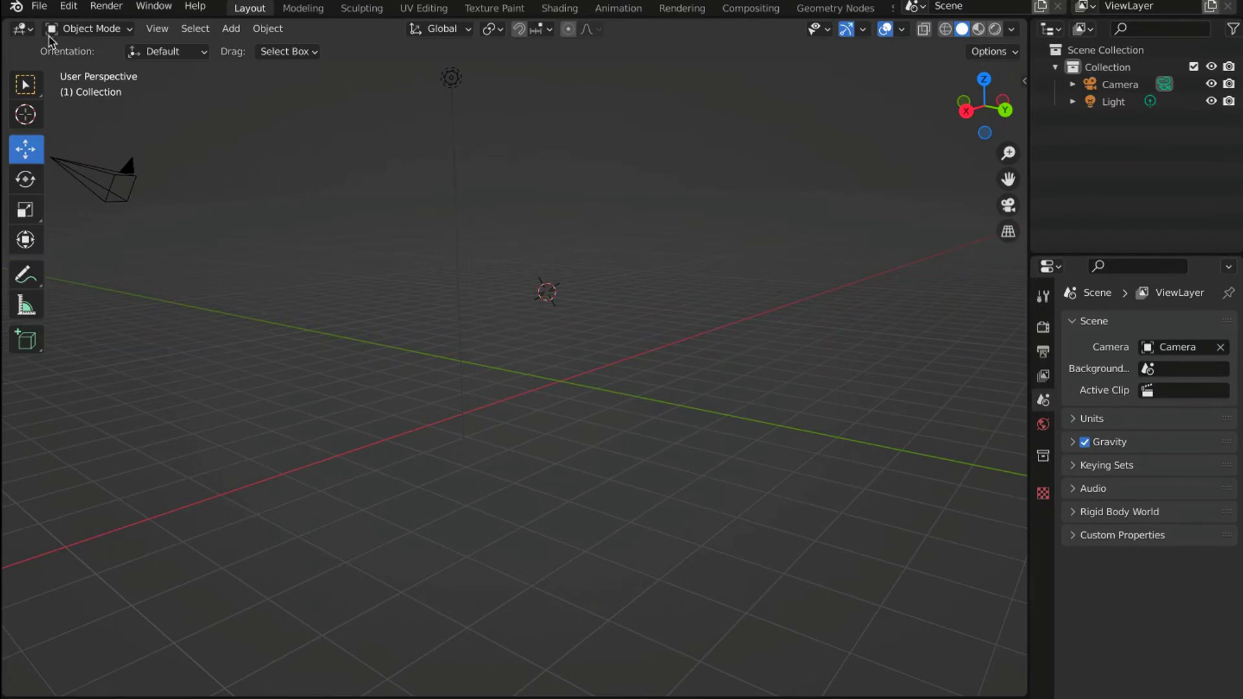
Import MyCharacter.vrm from Downloads via File > Import > VRM and orbit to face the avatar.
click(40, 7)
mouse_move(73, 239)
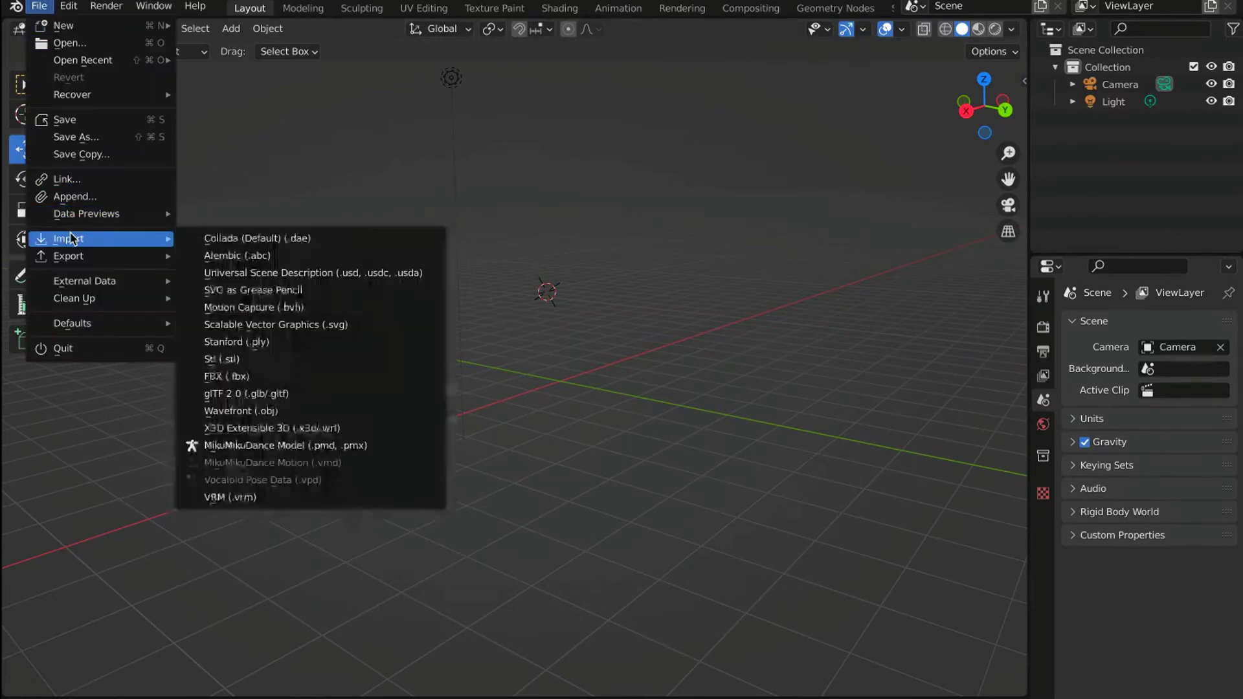
click(266, 497)
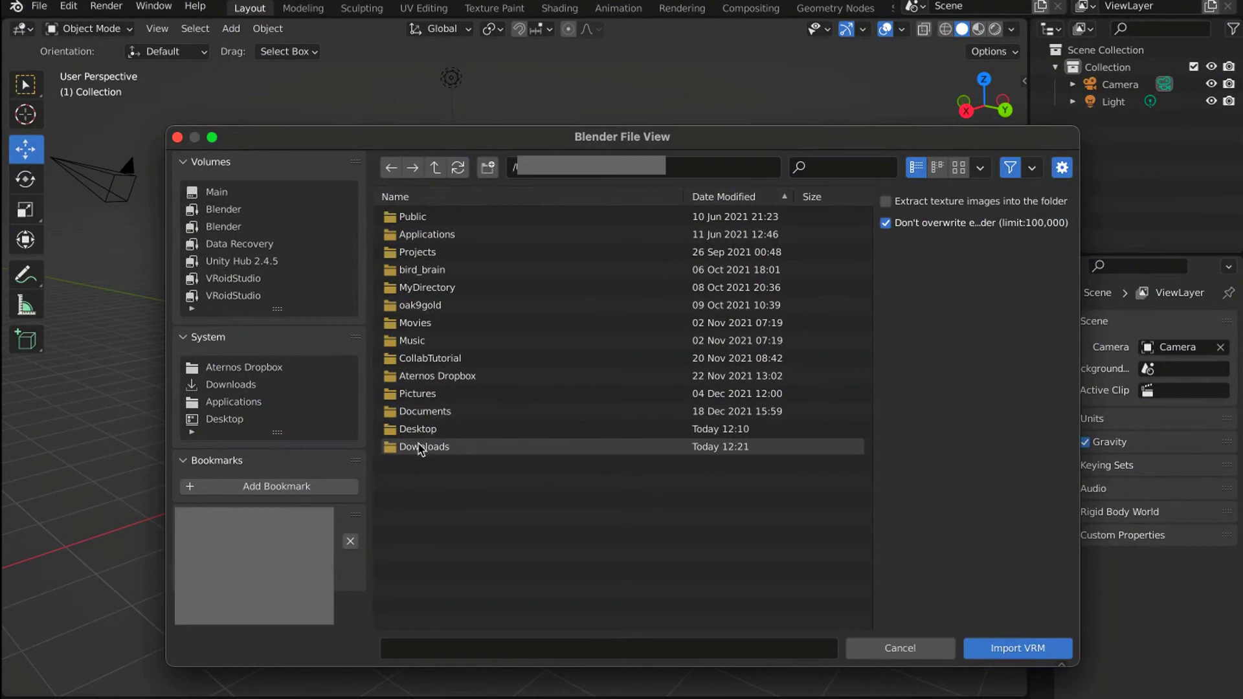
click(421, 448)
scroll(435, 317, down, 5)
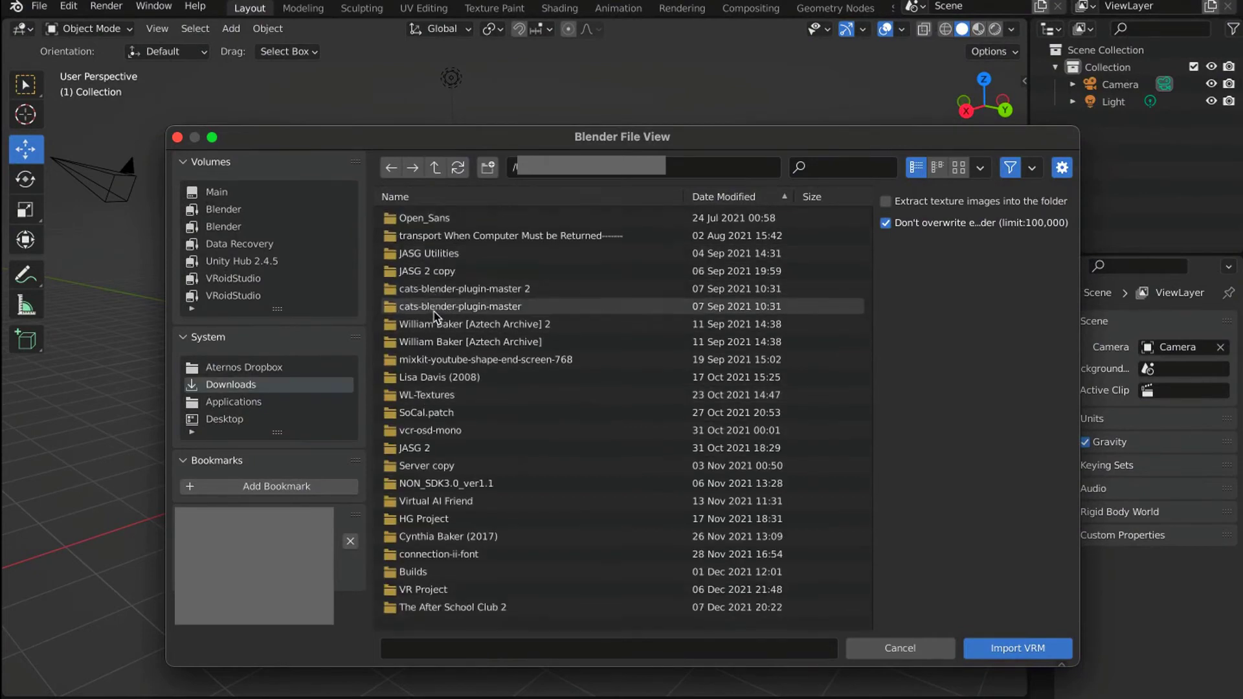
scroll(434, 317, down, 4)
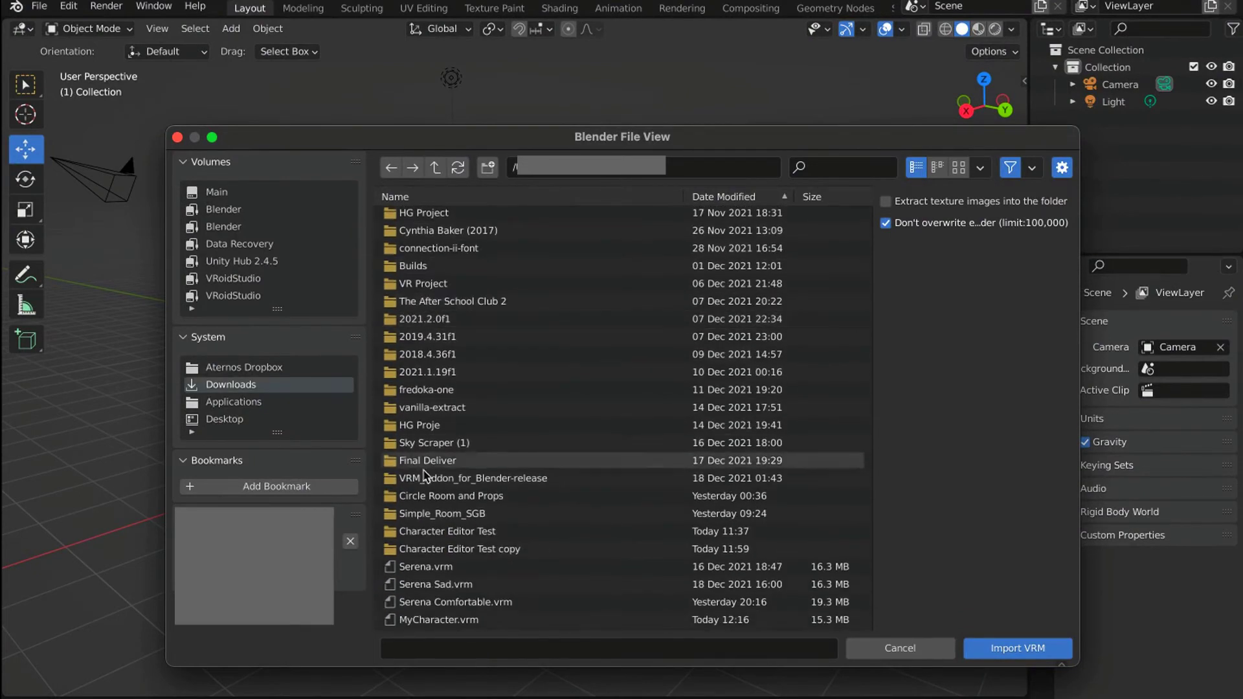
double_click(420, 620)
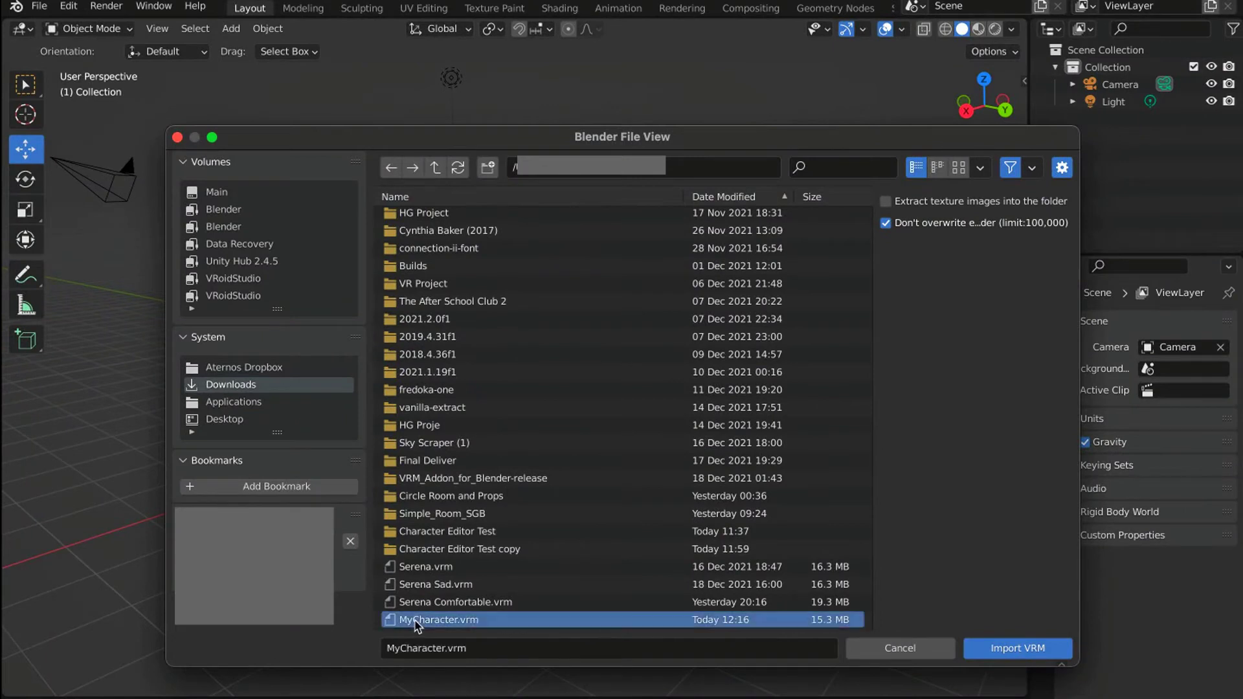
middle_drag(760, 258, 292, 266)
Frame the character, select its Armature, and run CATS Fix Model on it.
key(KP_Decimal)
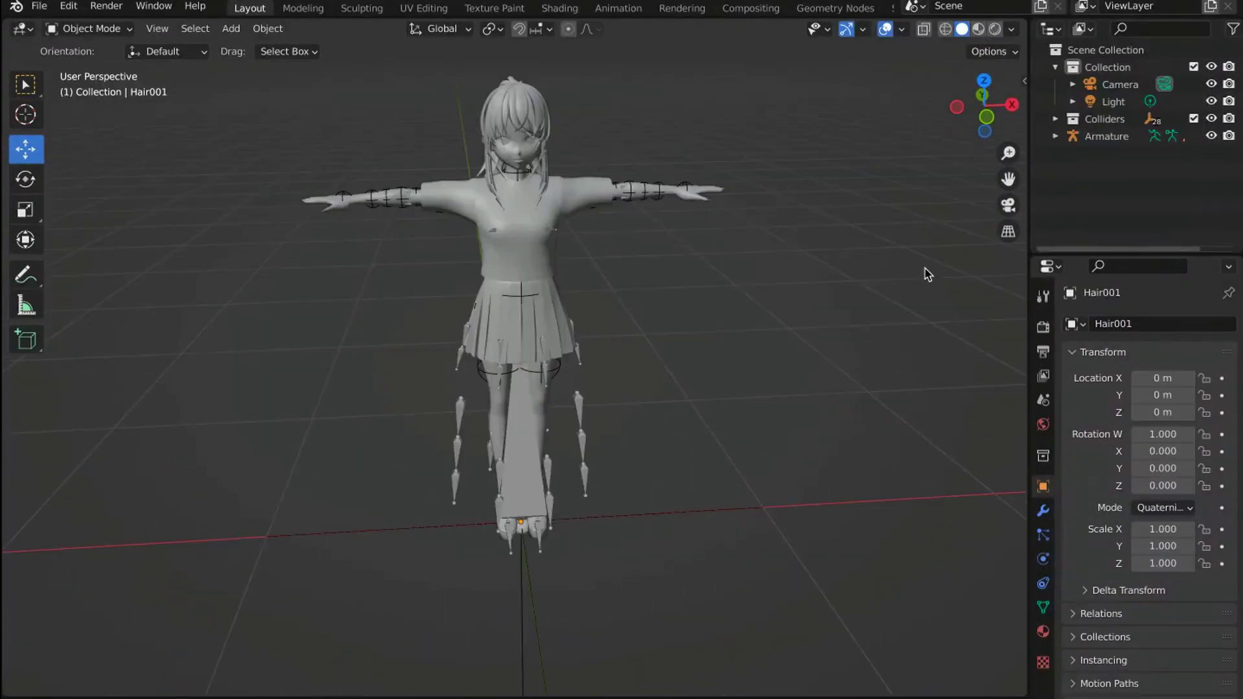
click(1055, 119)
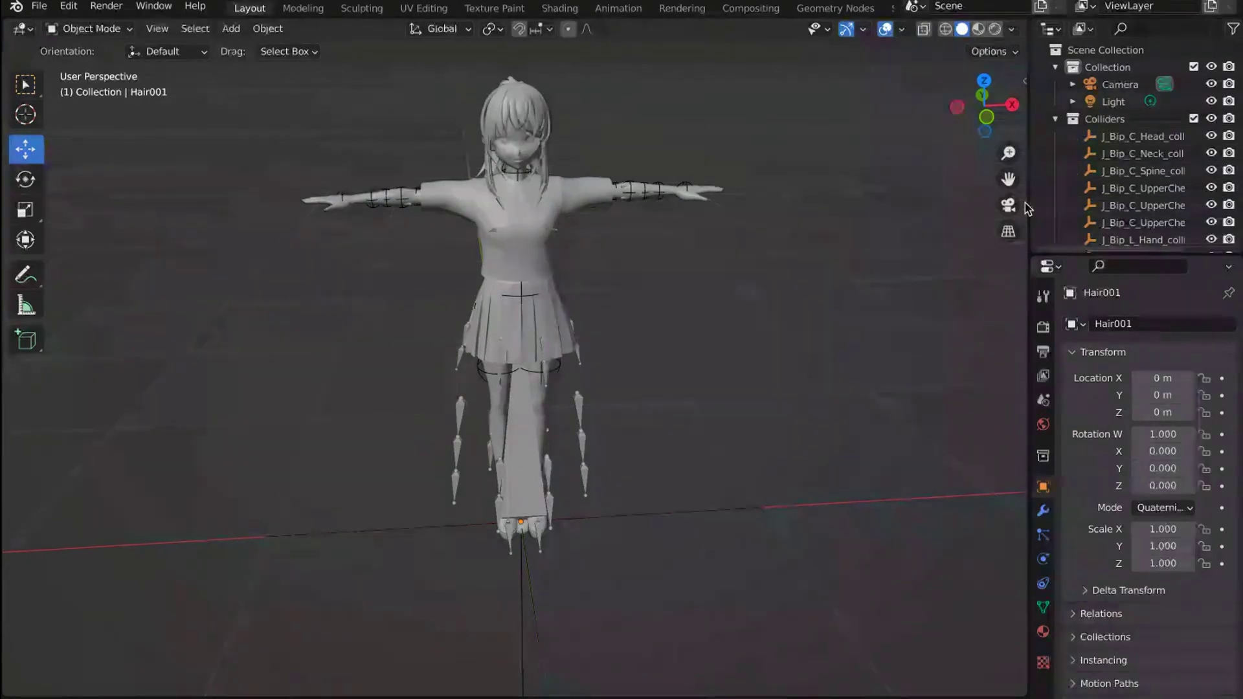
click(1055, 119)
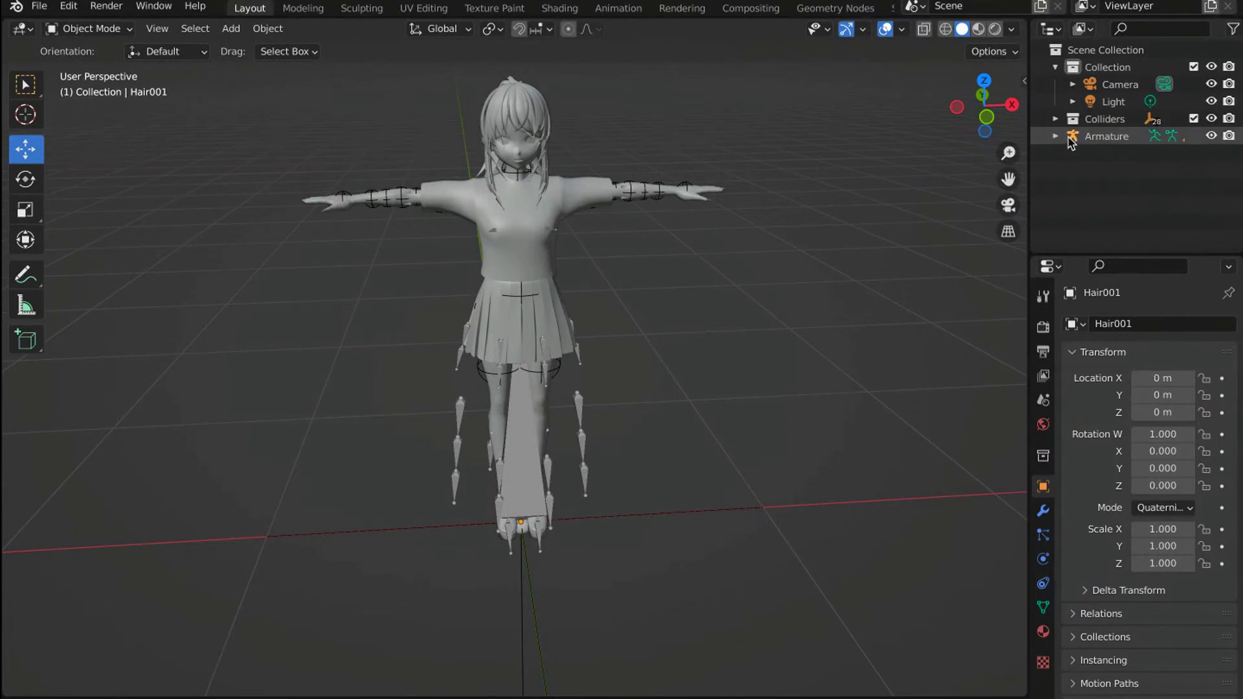
click(1071, 137)
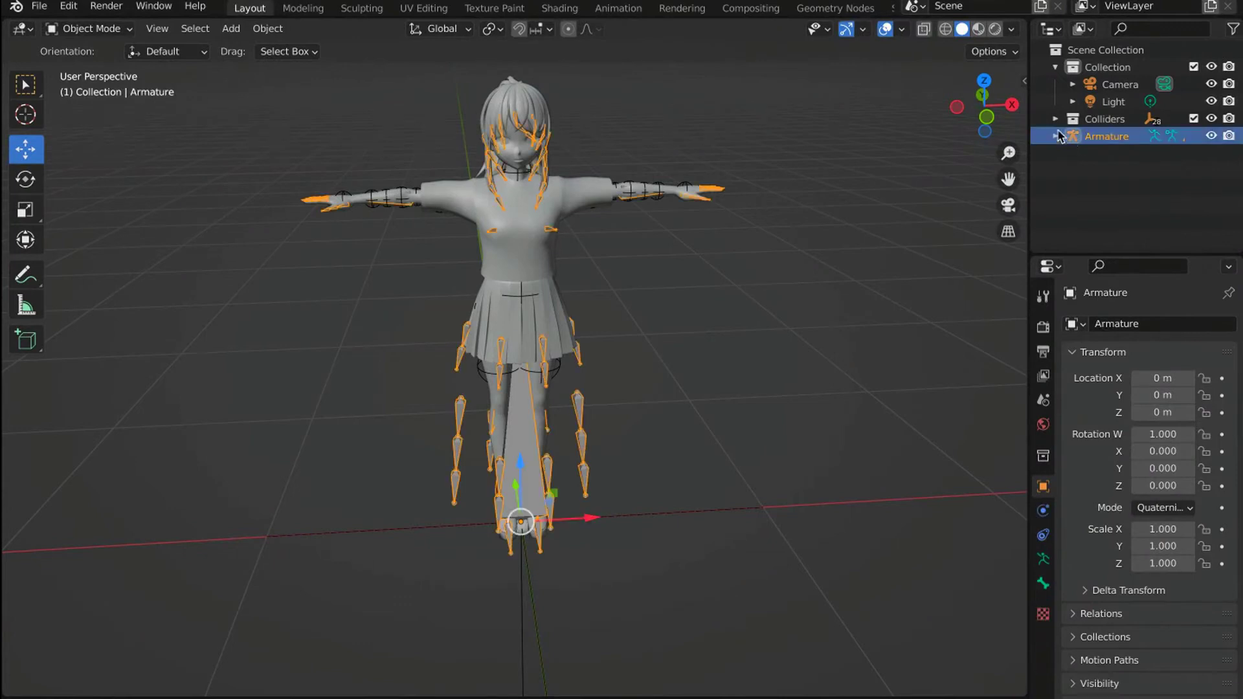
click(1023, 79)
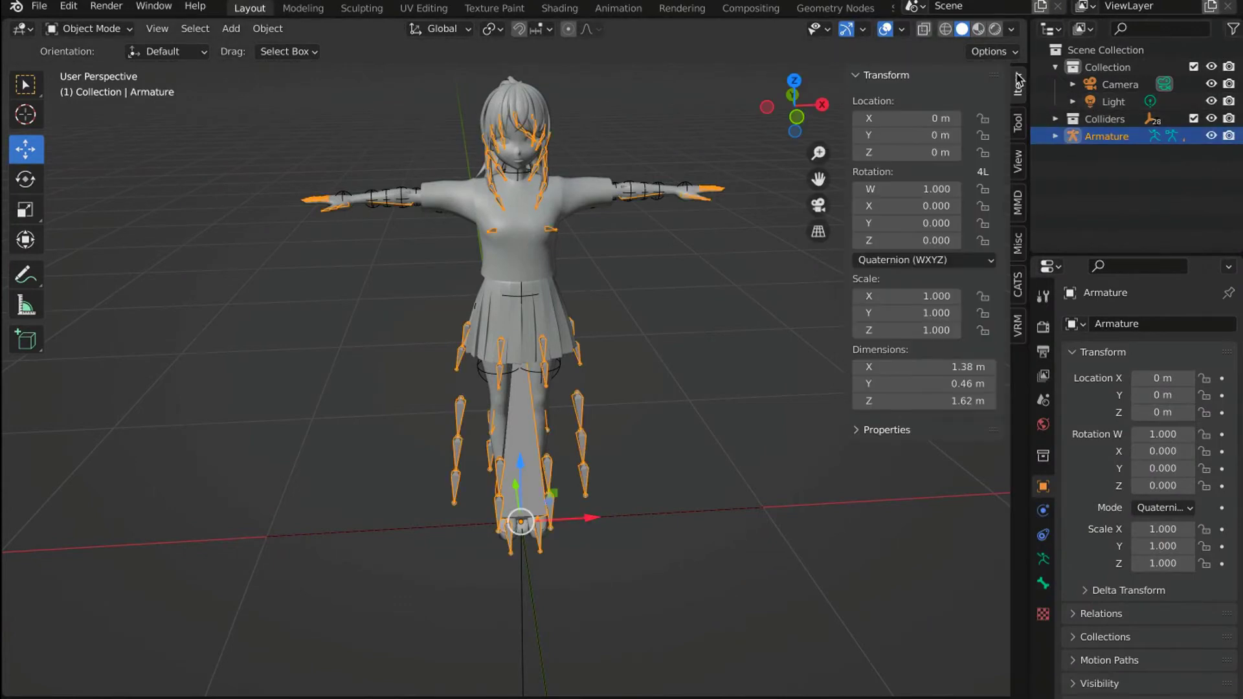
click(1018, 299)
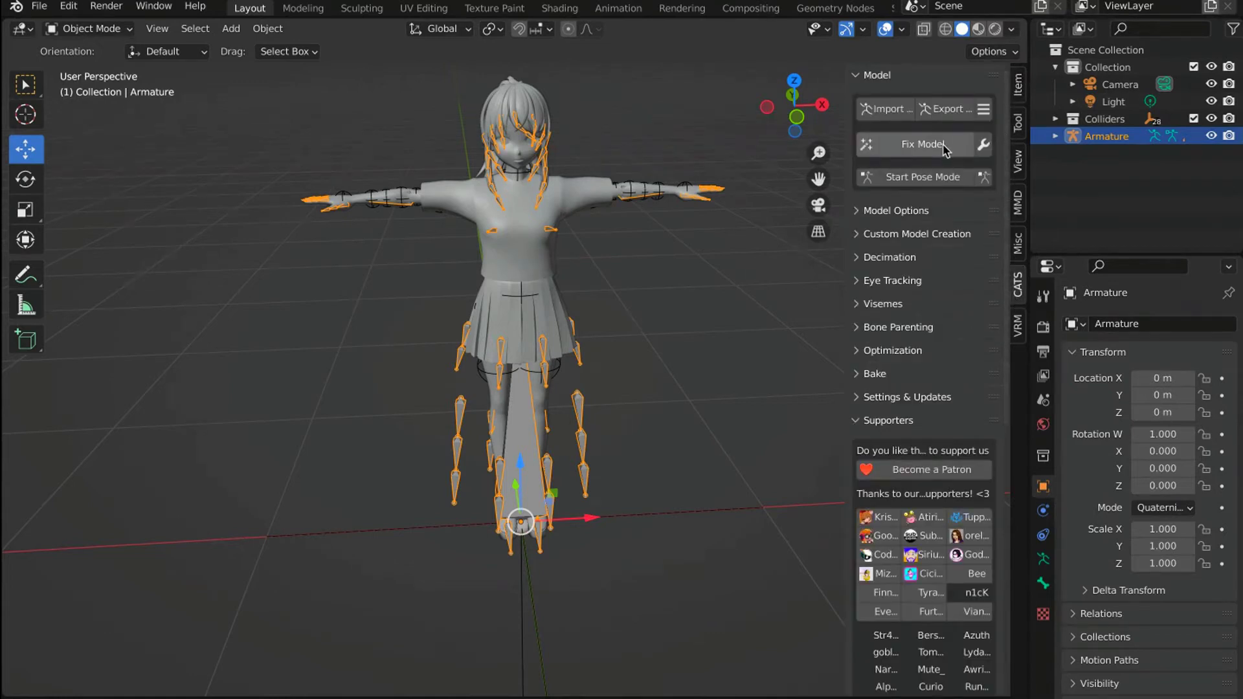
click(944, 149)
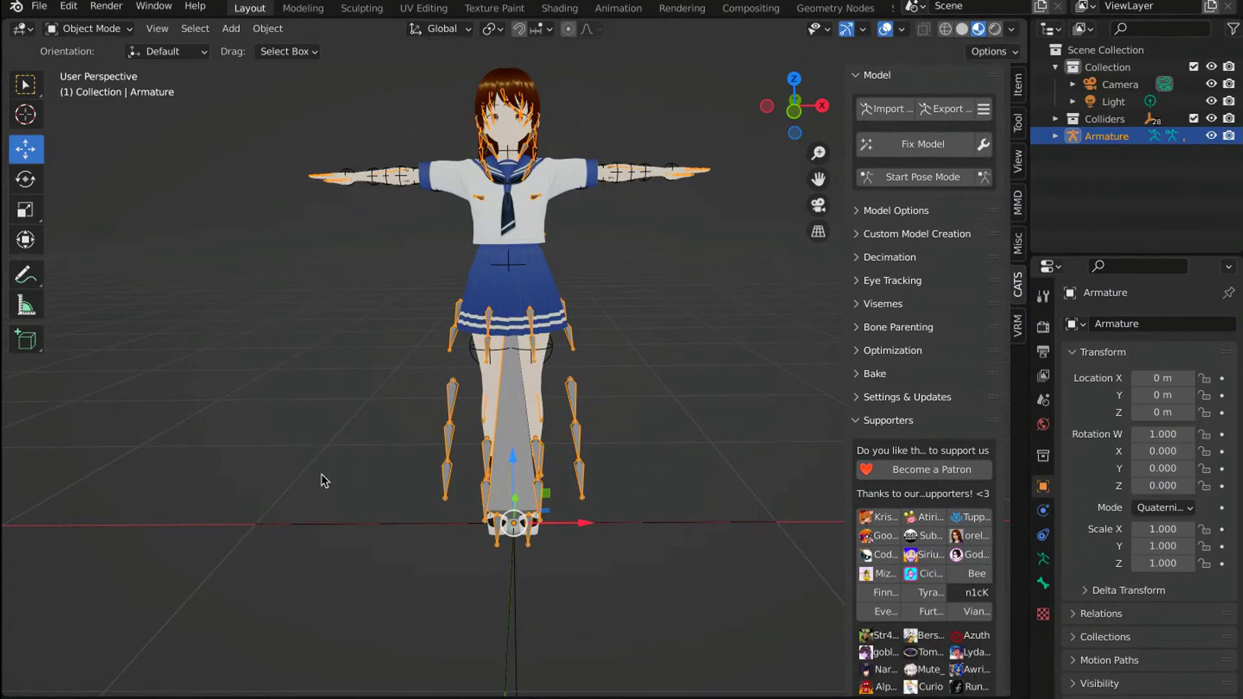
Start the CATS export, join the avatar's meshes into one, and continue past the warnings.
click(943, 111)
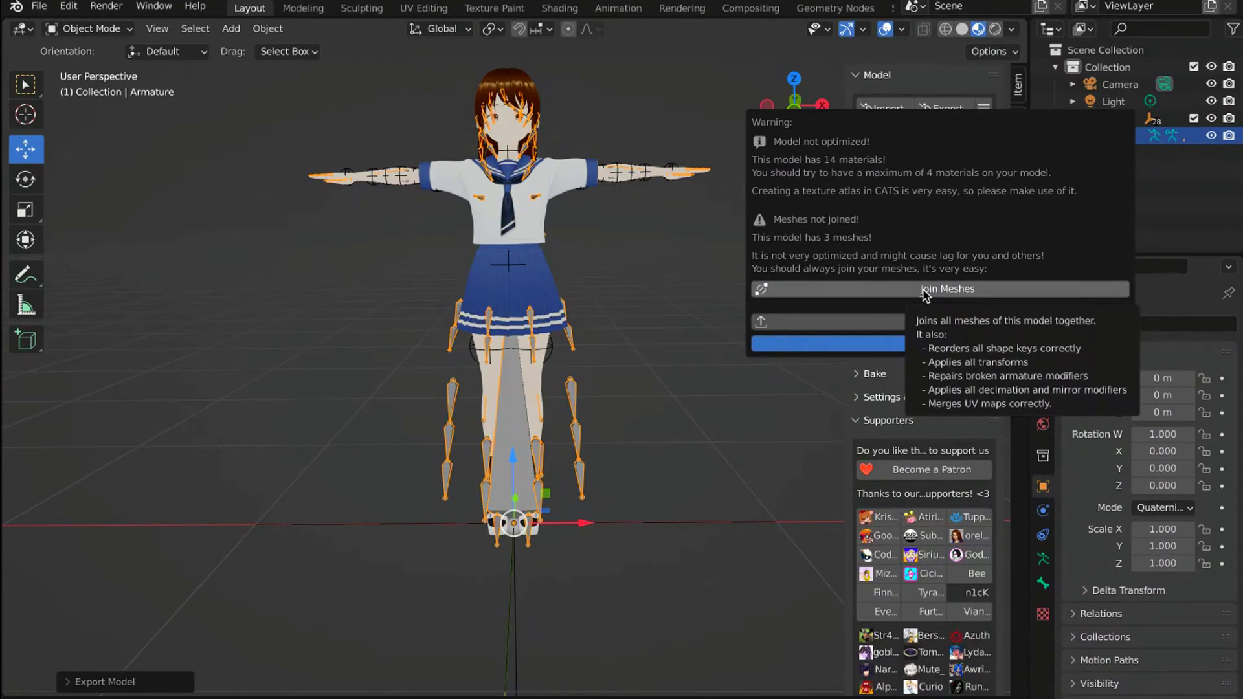
click(867, 290)
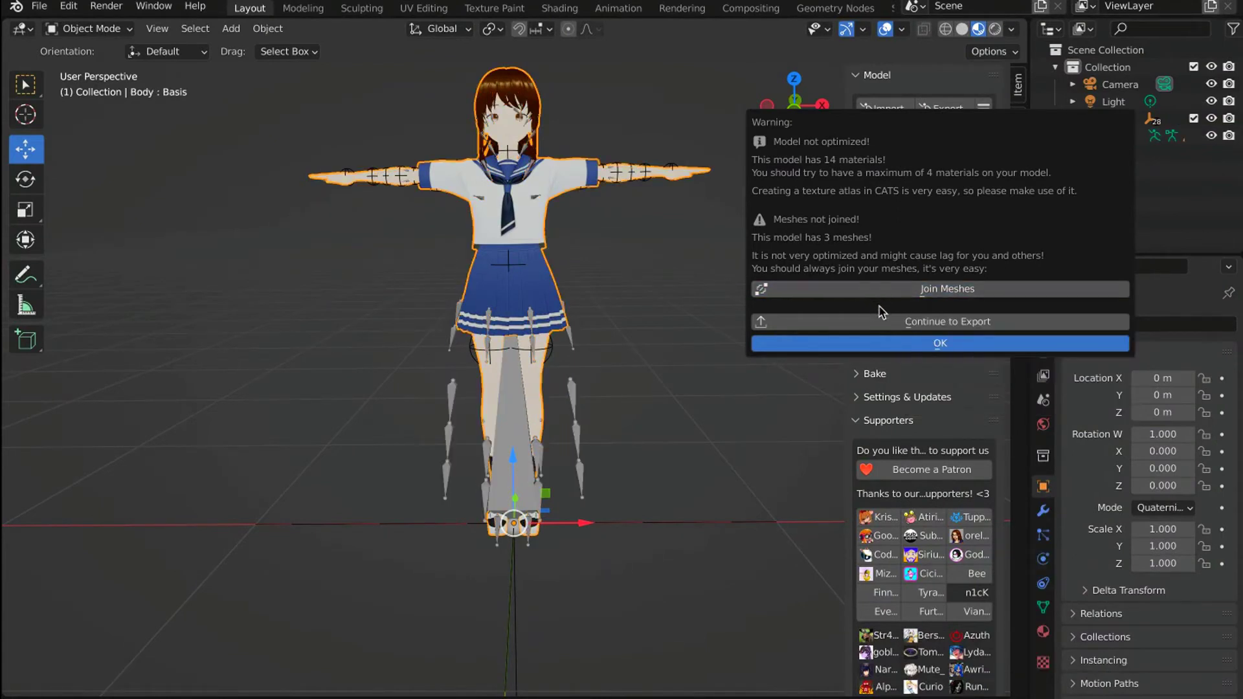
click(867, 342)
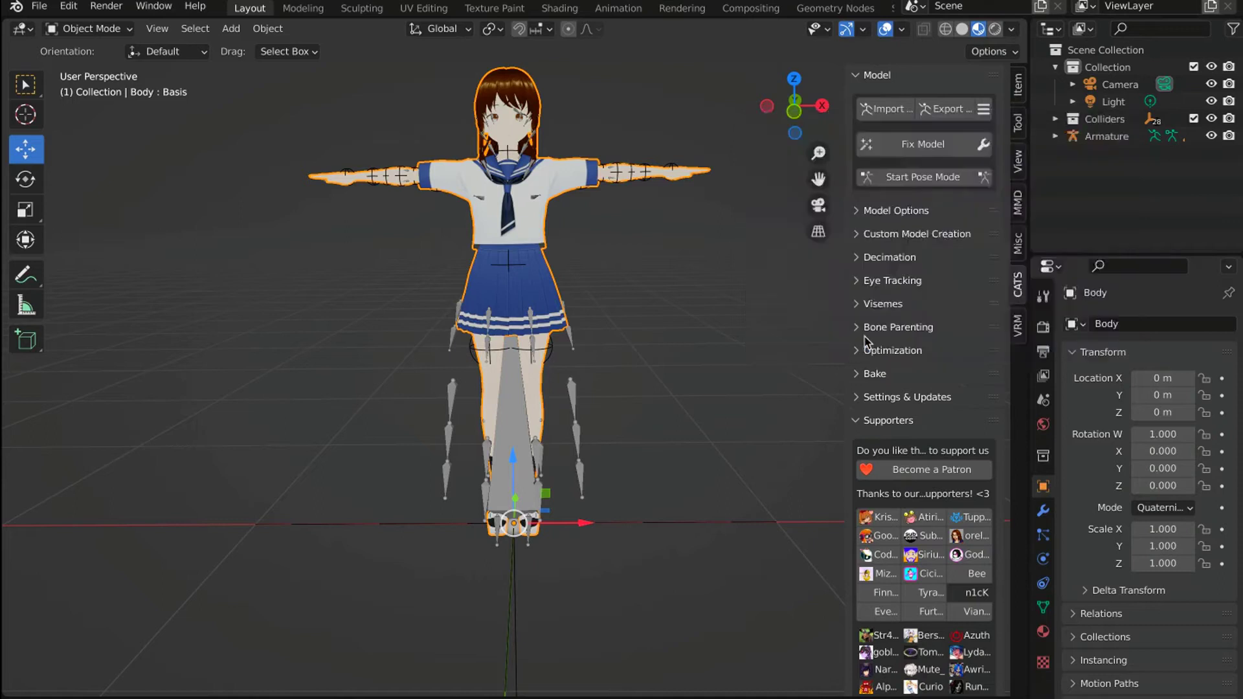
click(958, 114)
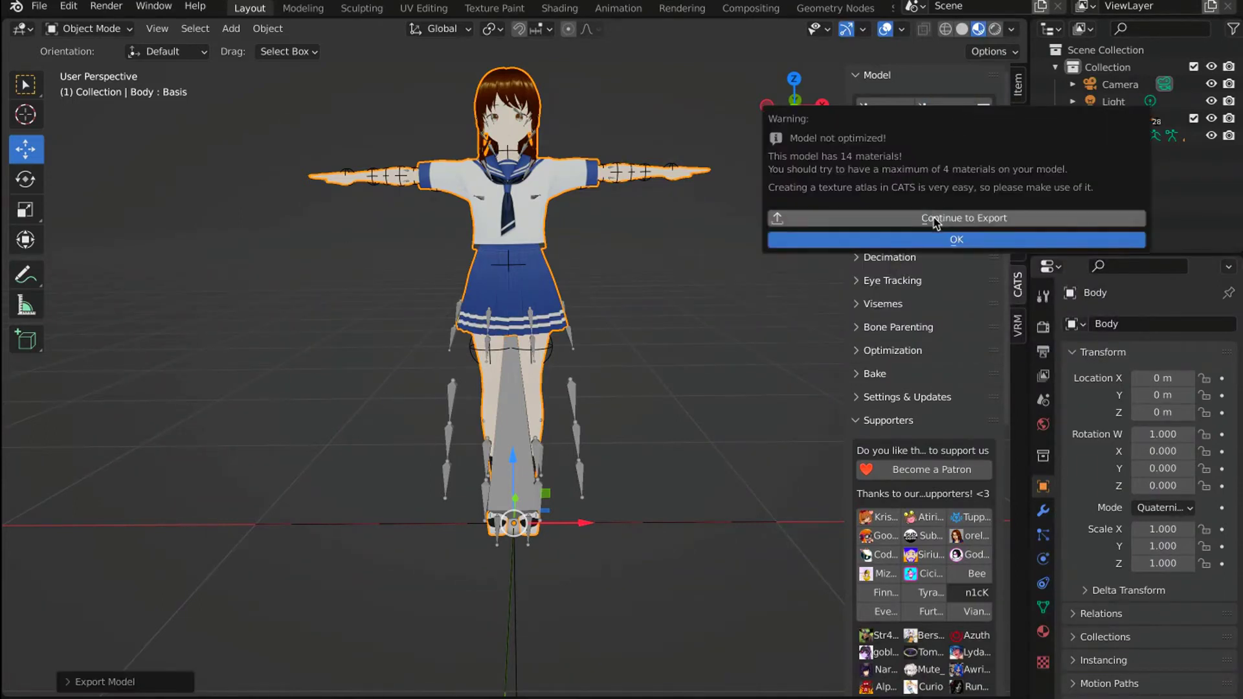
click(931, 224)
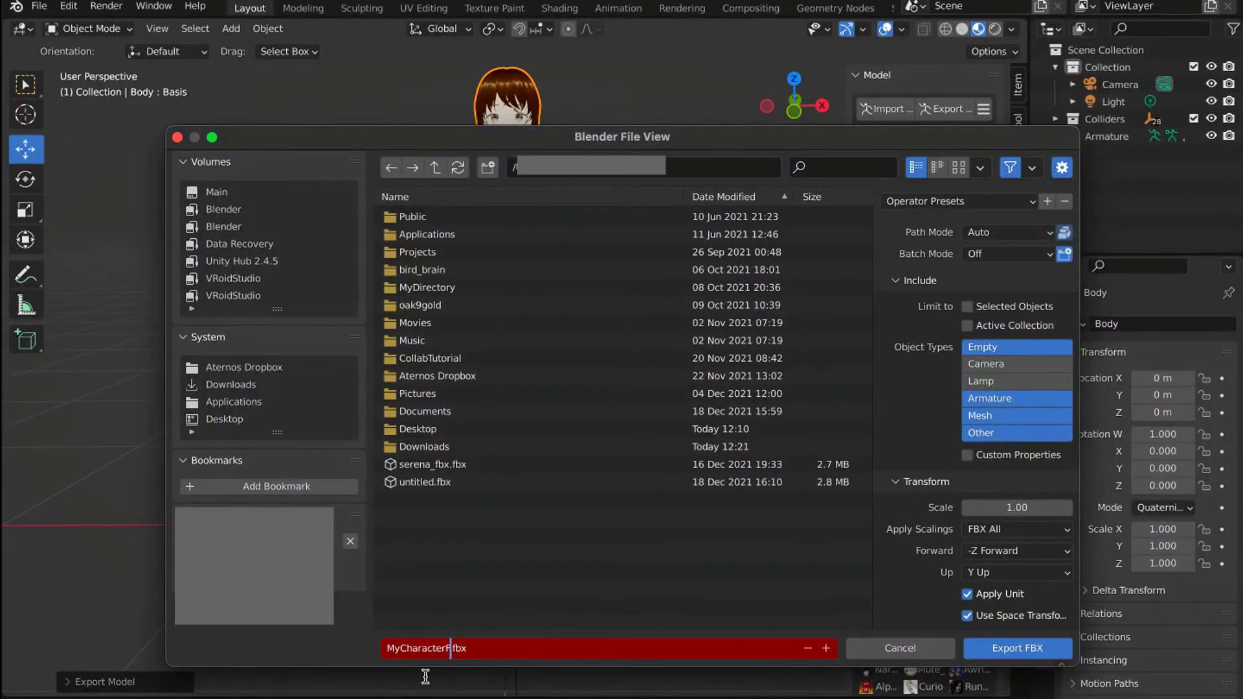
Save the FBX export as MyCharacterFBX.fbx in the Downloads folder.
double_click(564, 451)
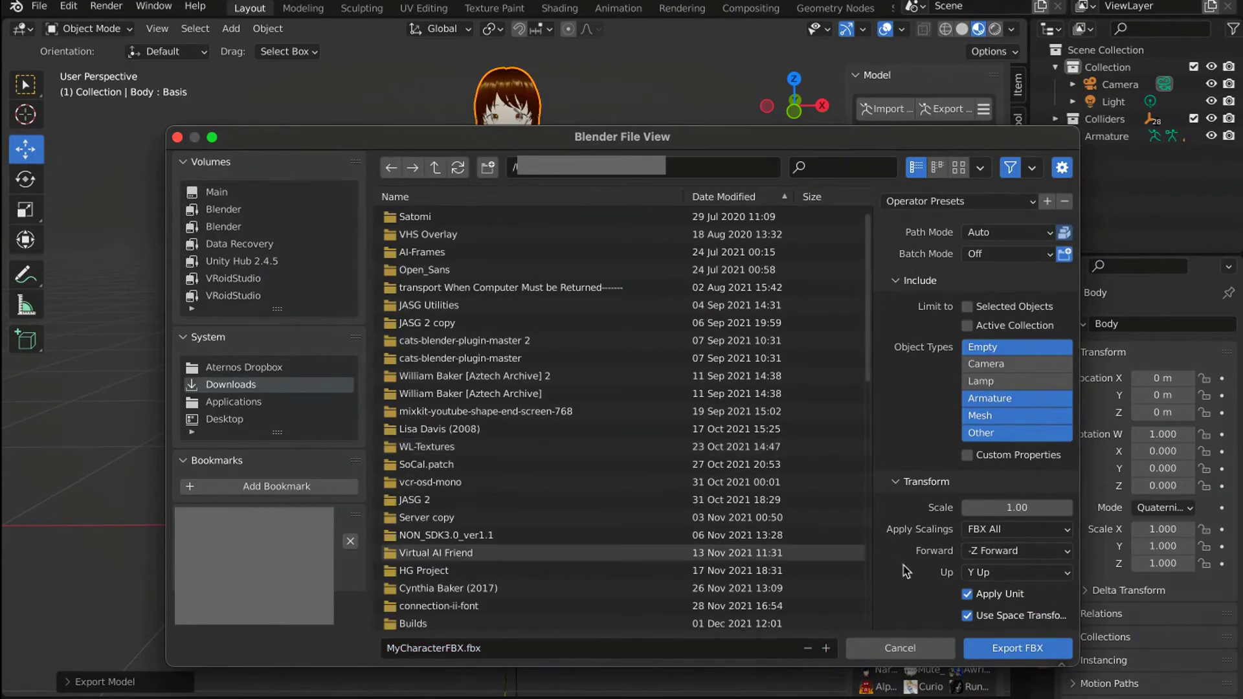
click(1043, 649)
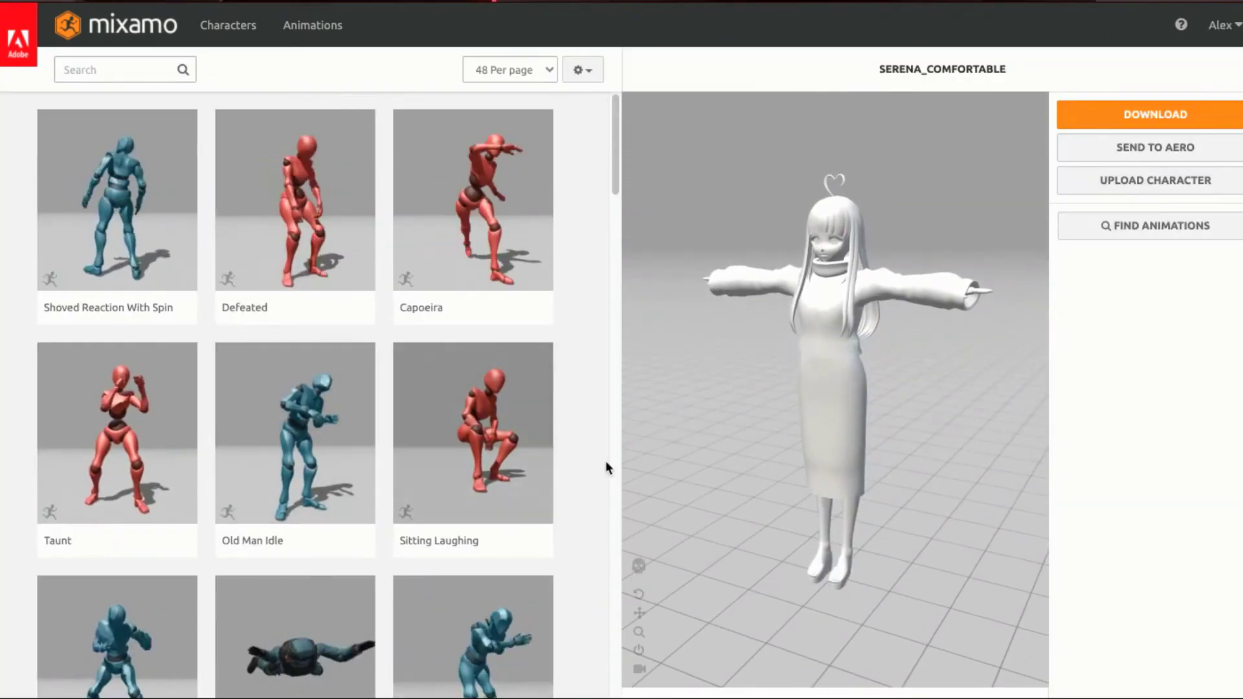
Upload MyCharacterFBX.fbx from Downloads through Mixamo's Upload Character dialog.
click(1100, 183)
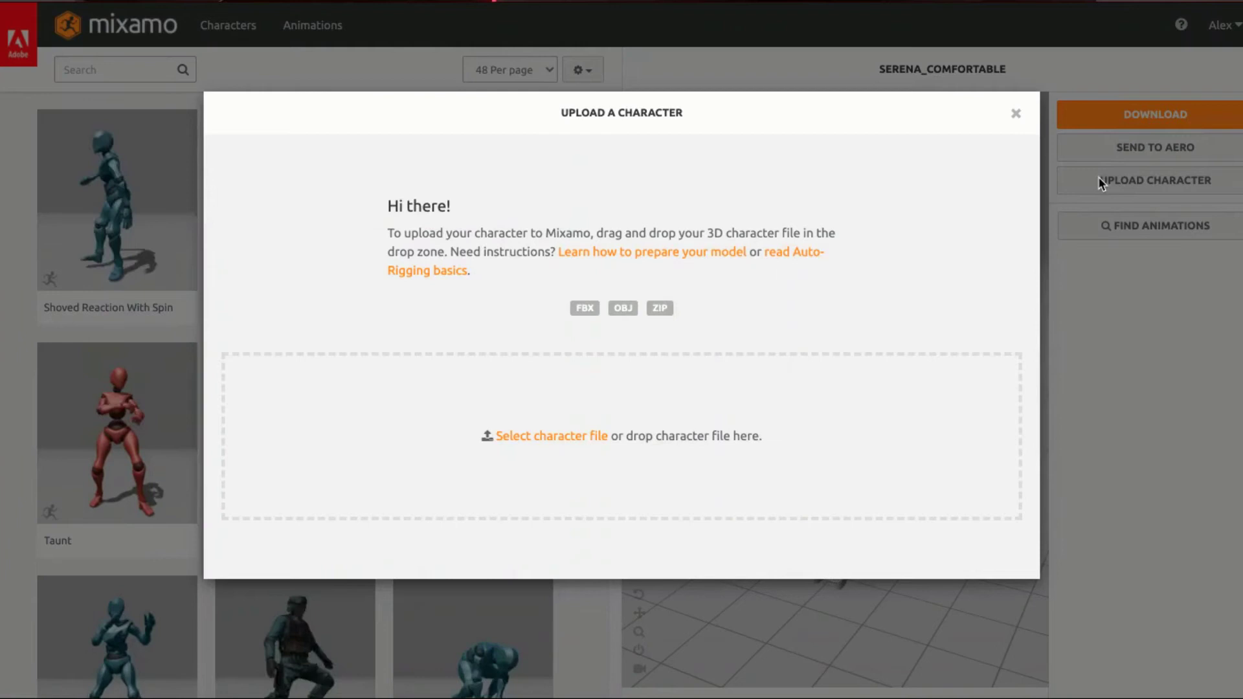
click(543, 437)
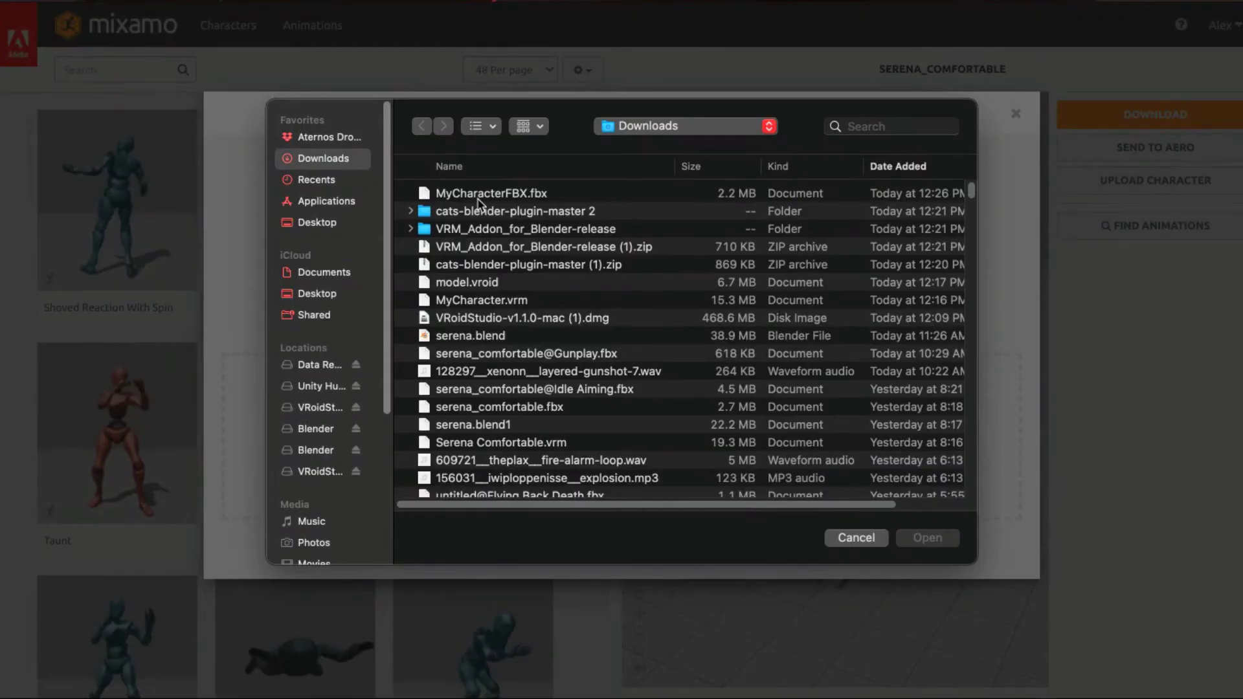
click(442, 197)
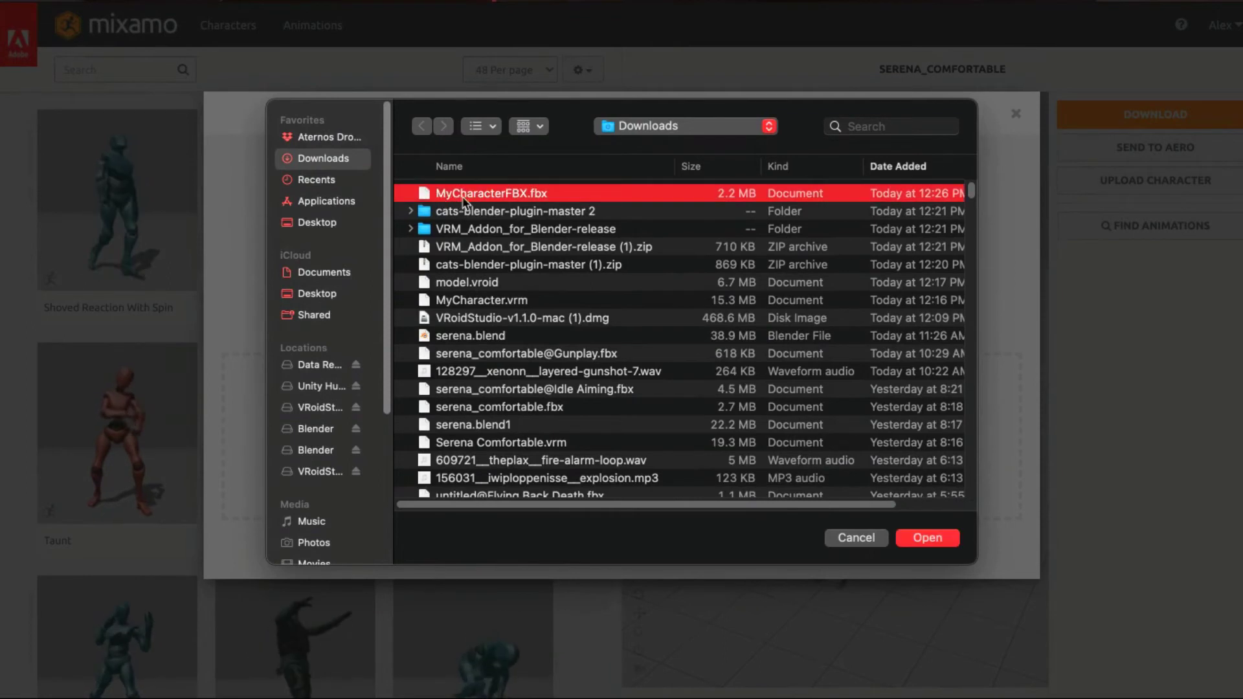
double_click(541, 194)
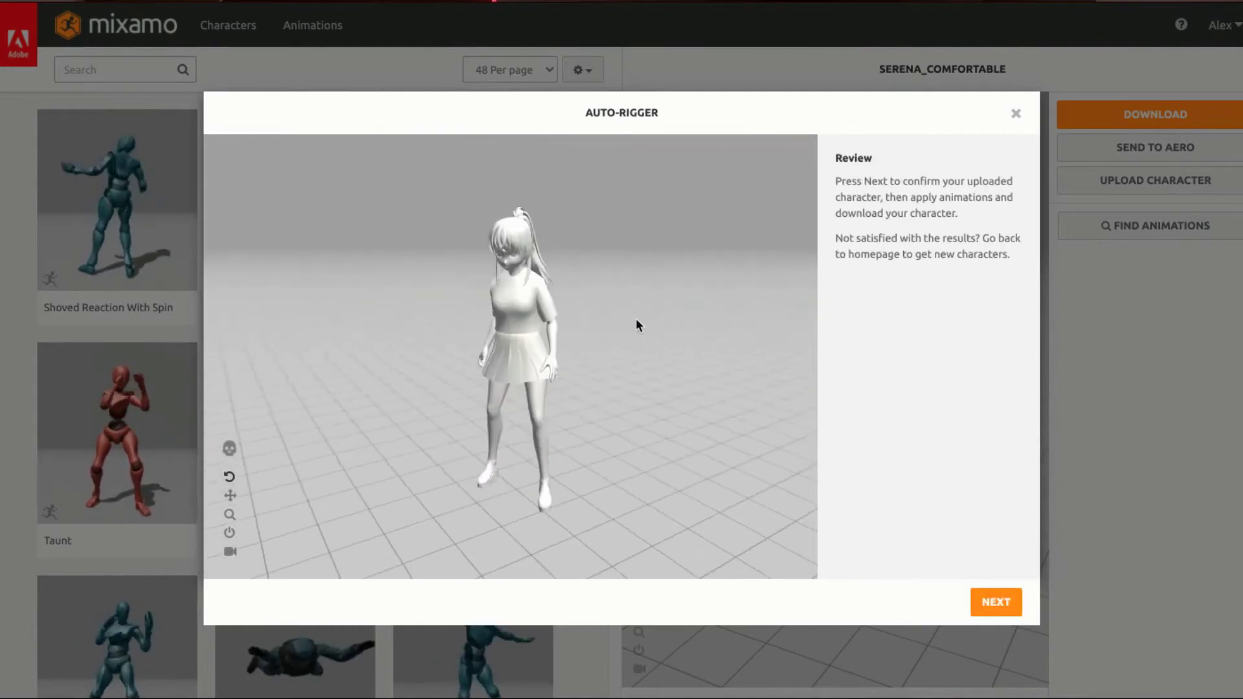
Inspect the auto-rigged character, confirm it, and replace the previous character with future warnings suppressed.
drag(553, 317, 694, 404)
drag(391, 375, 809, 272)
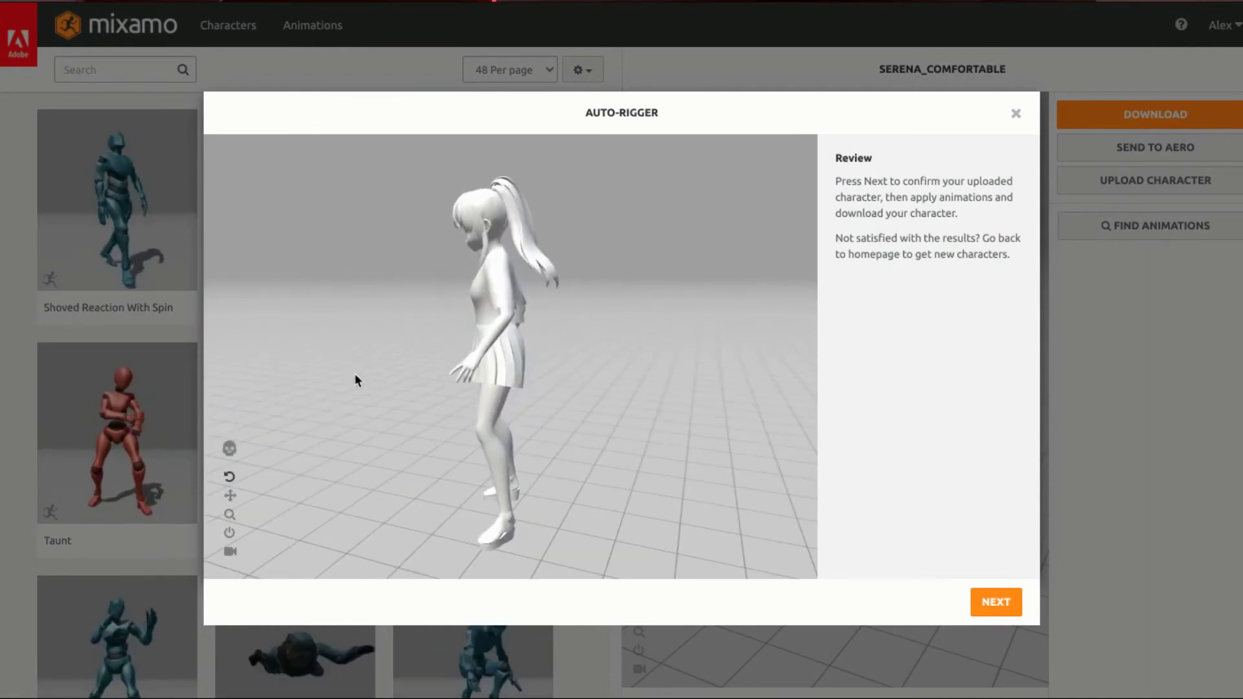
drag(417, 387, 785, 460)
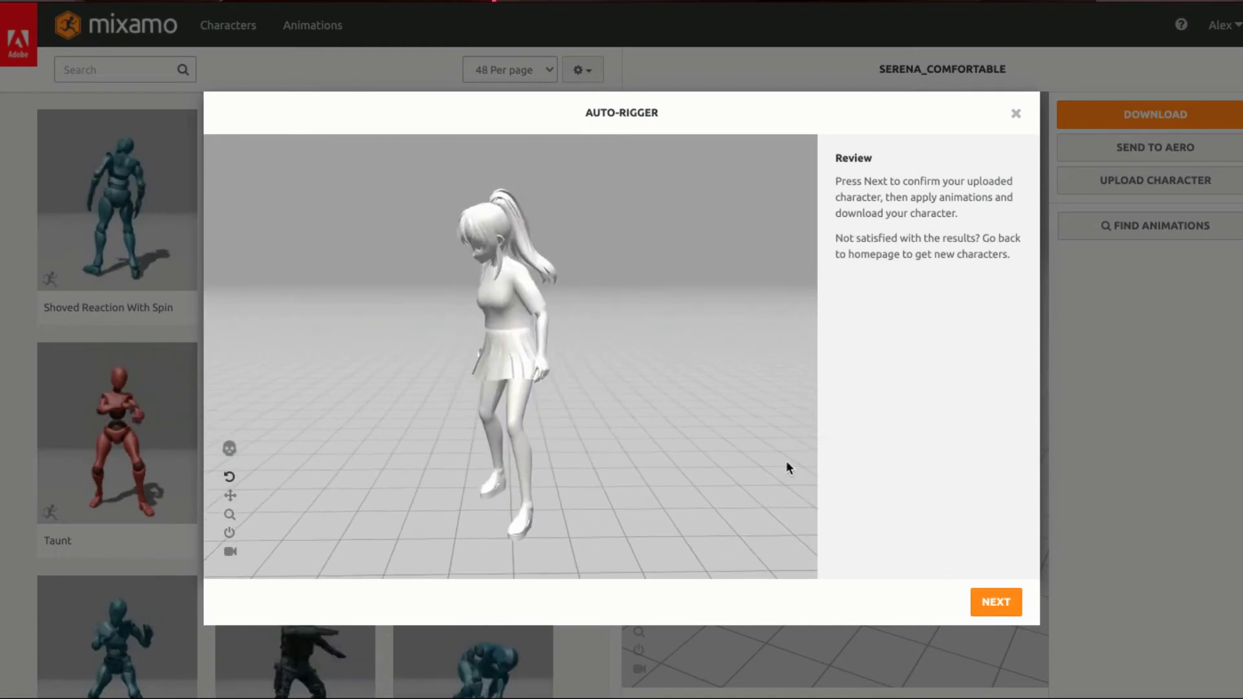
click(995, 601)
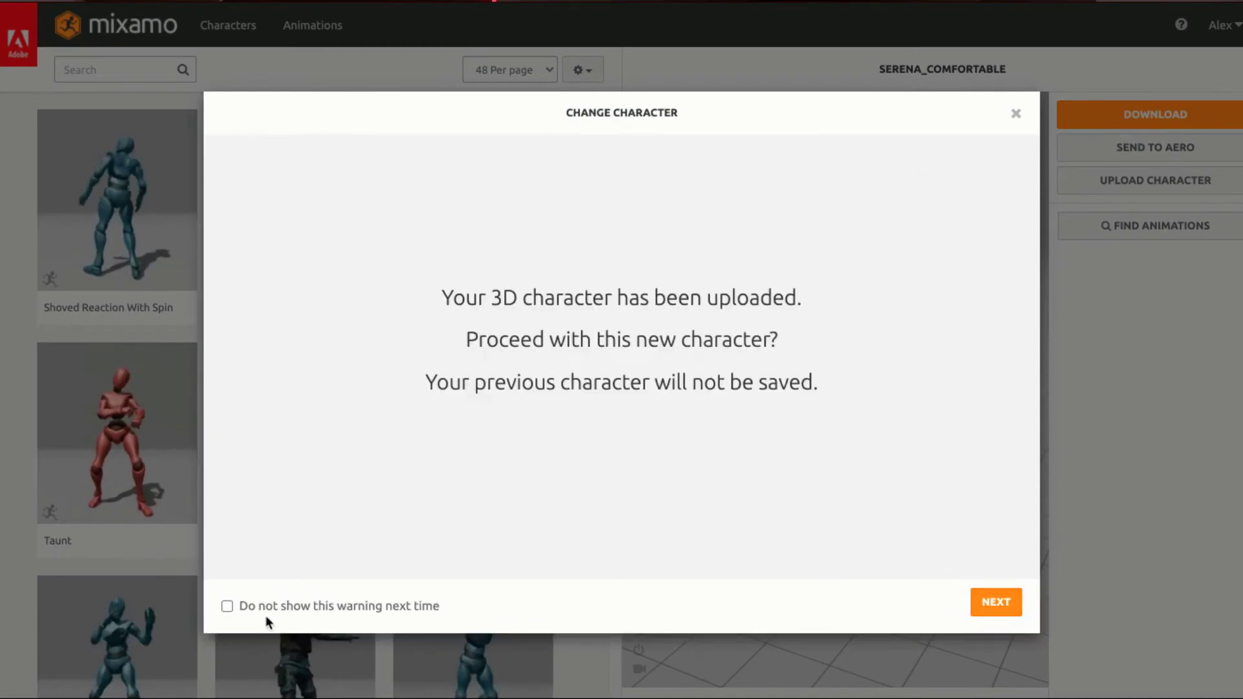
click(228, 607)
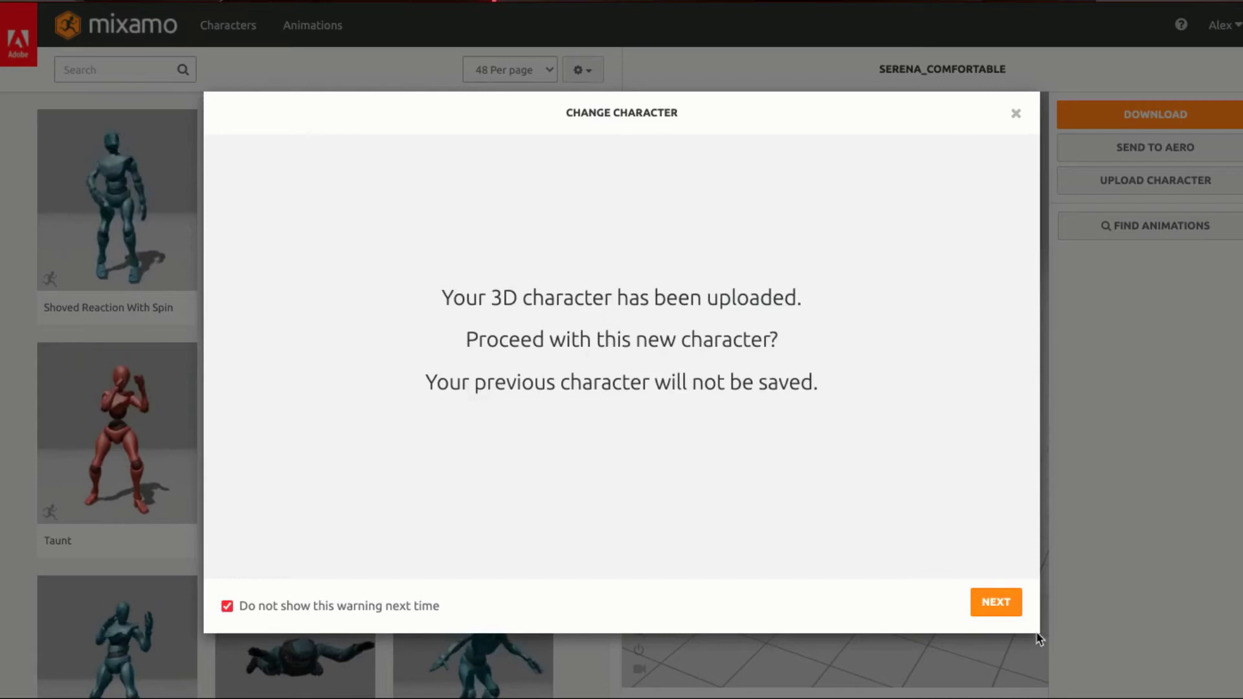
click(995, 604)
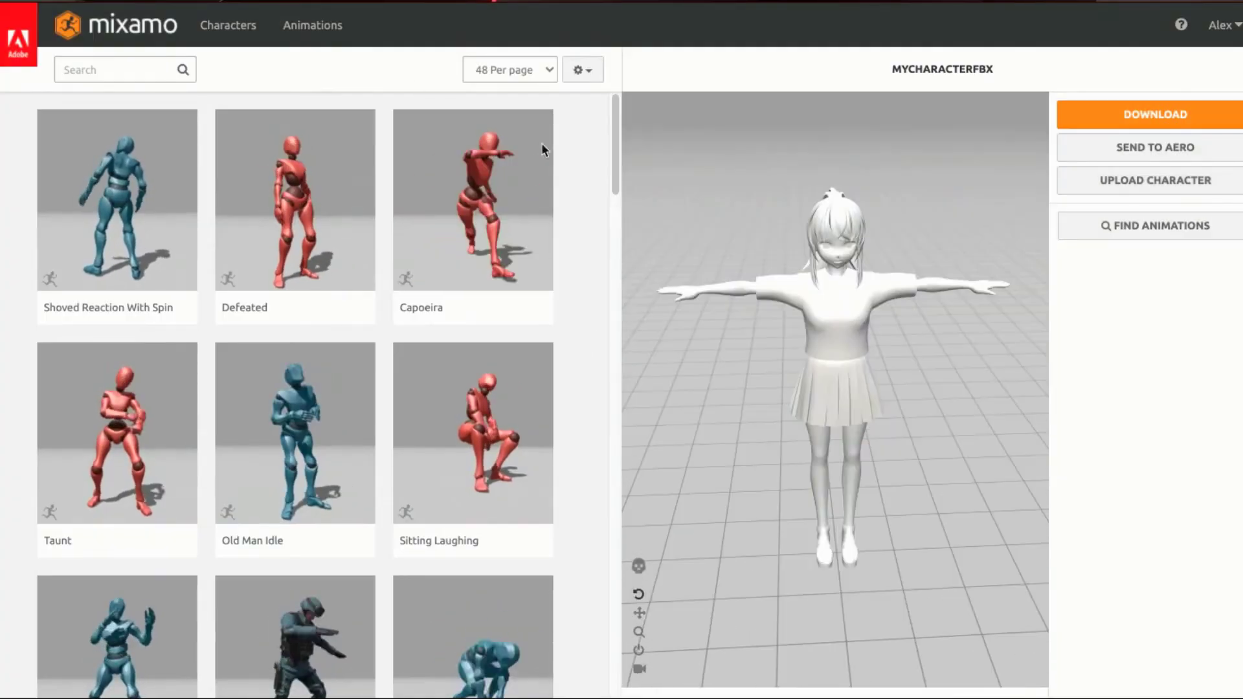
Search the animation library for 'dance' and preview the Shopping Cart Dance on the character.
click(135, 81)
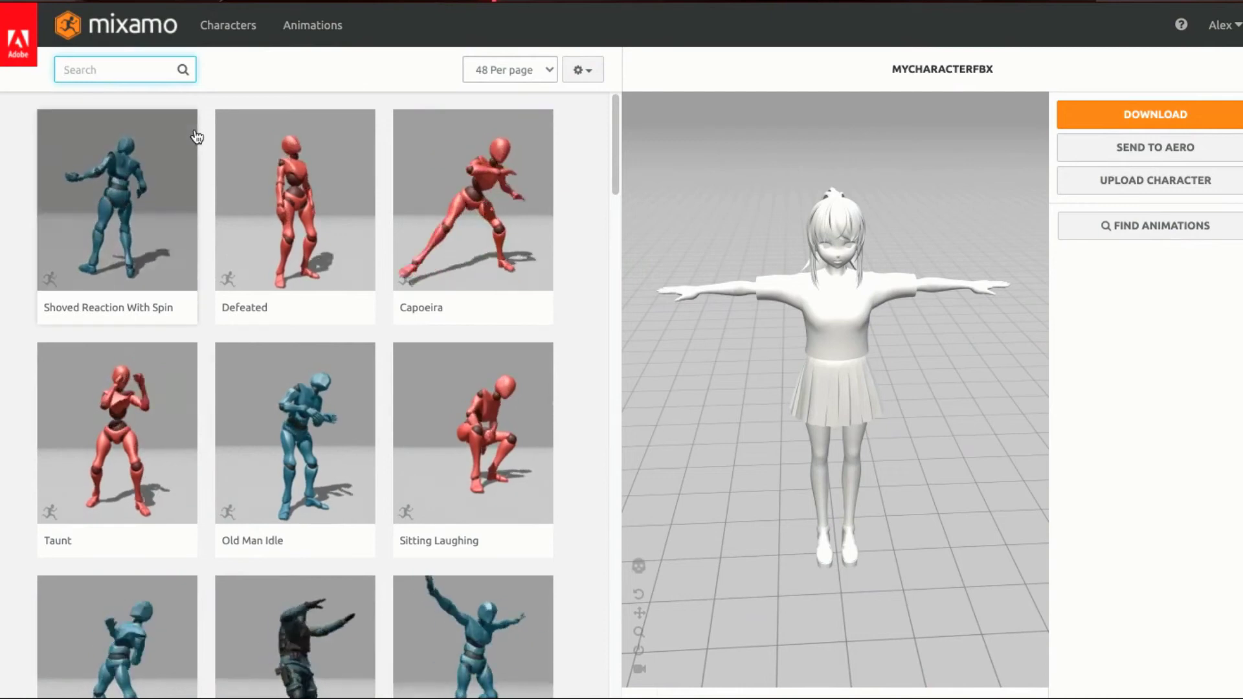
text(dance)
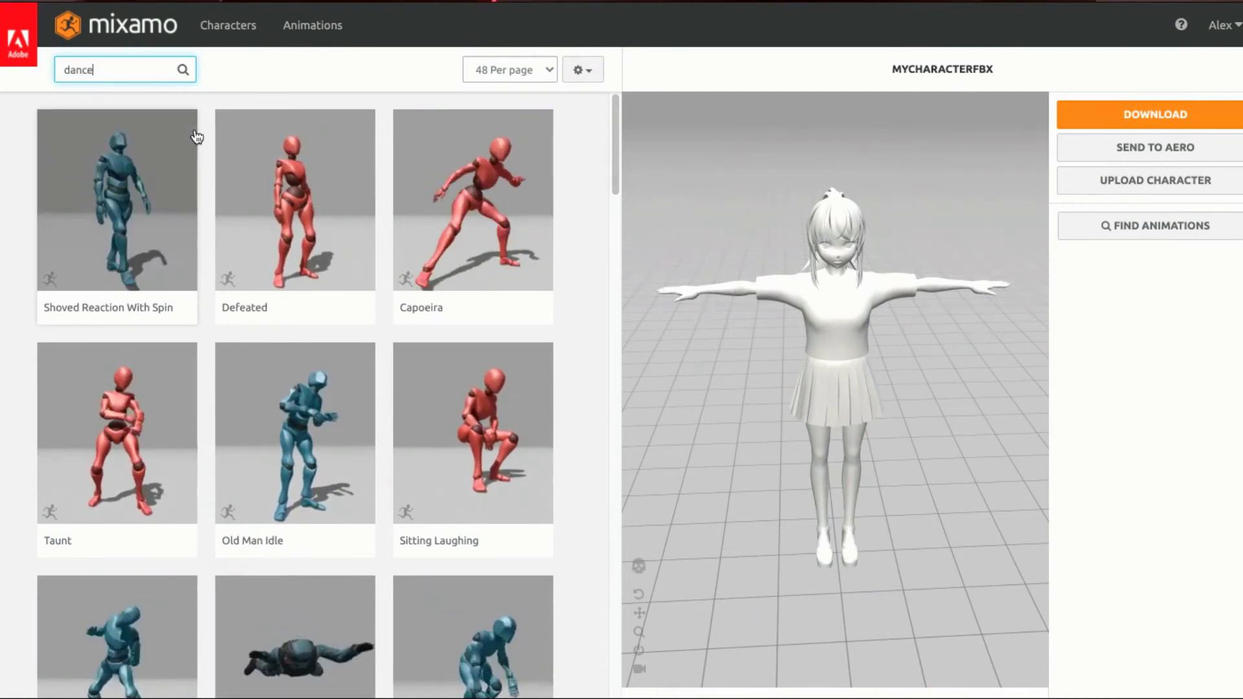
key(Return)
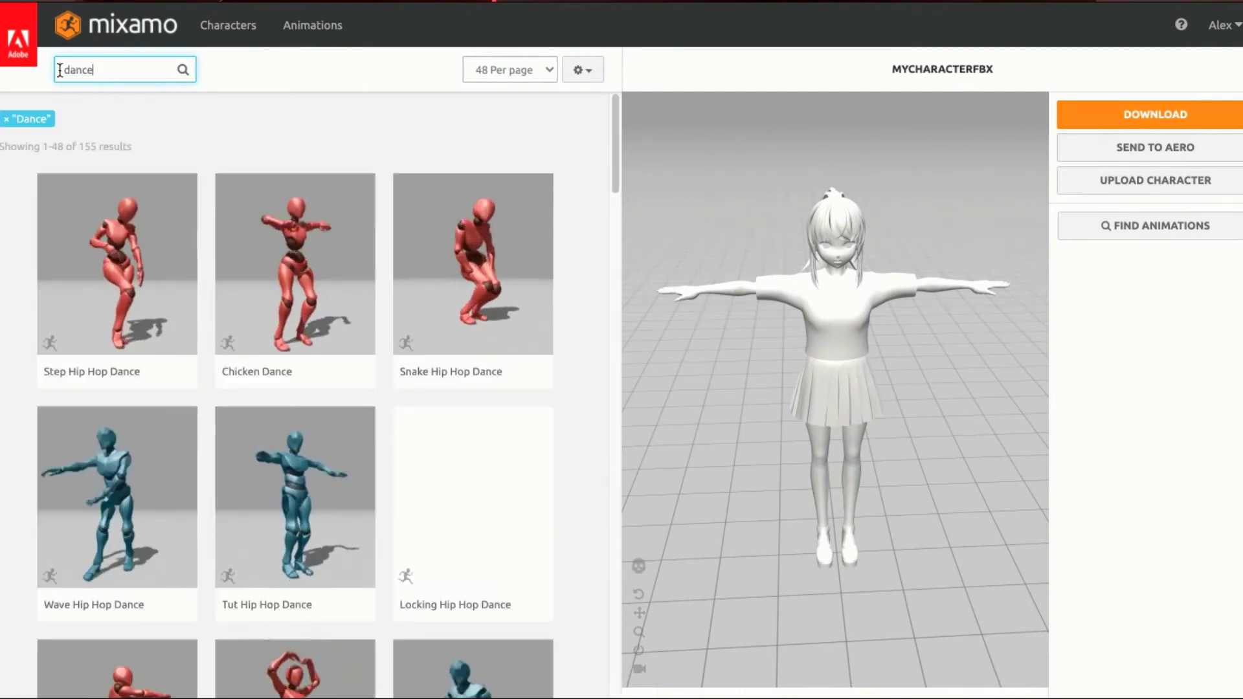
scroll(375, 281, down, 1)
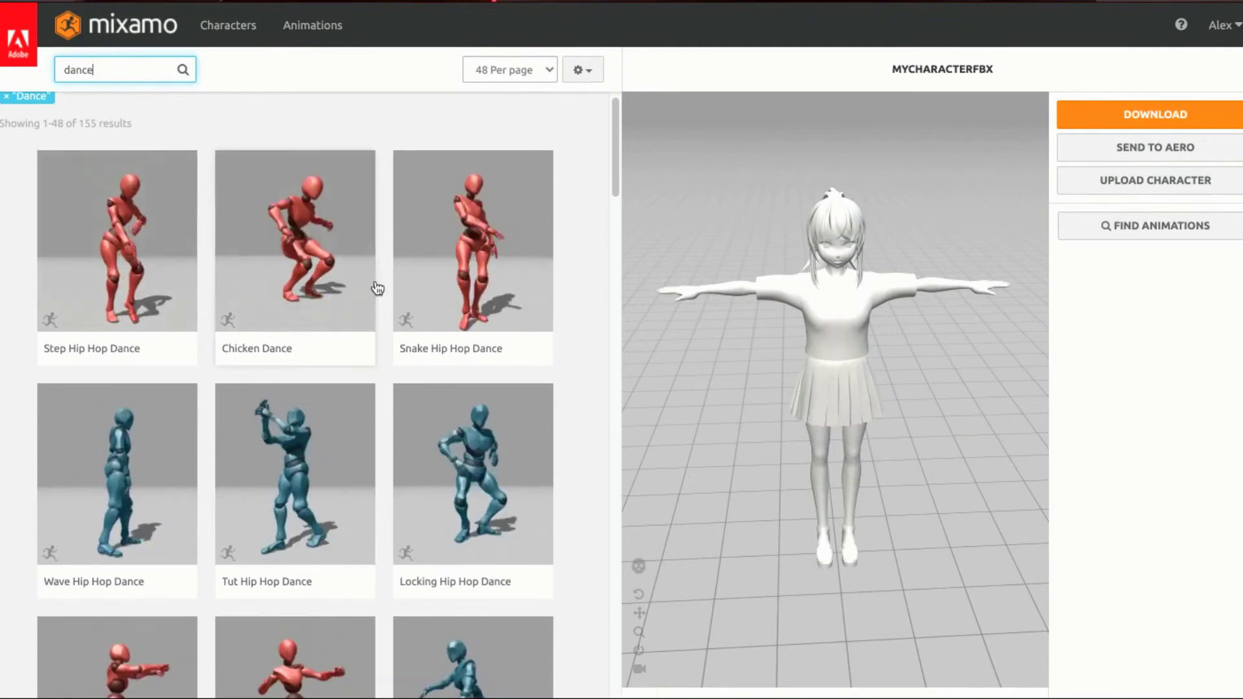
scroll(319, 405, down, 4)
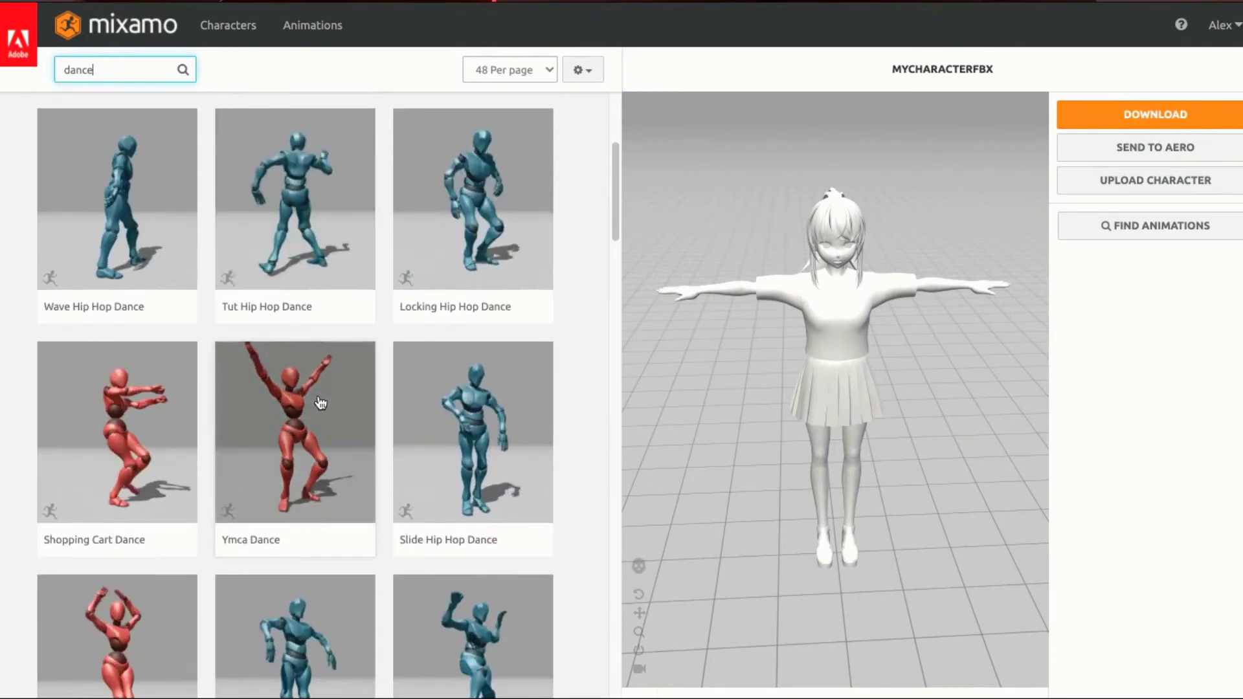
scroll(214, 414, down, 1)
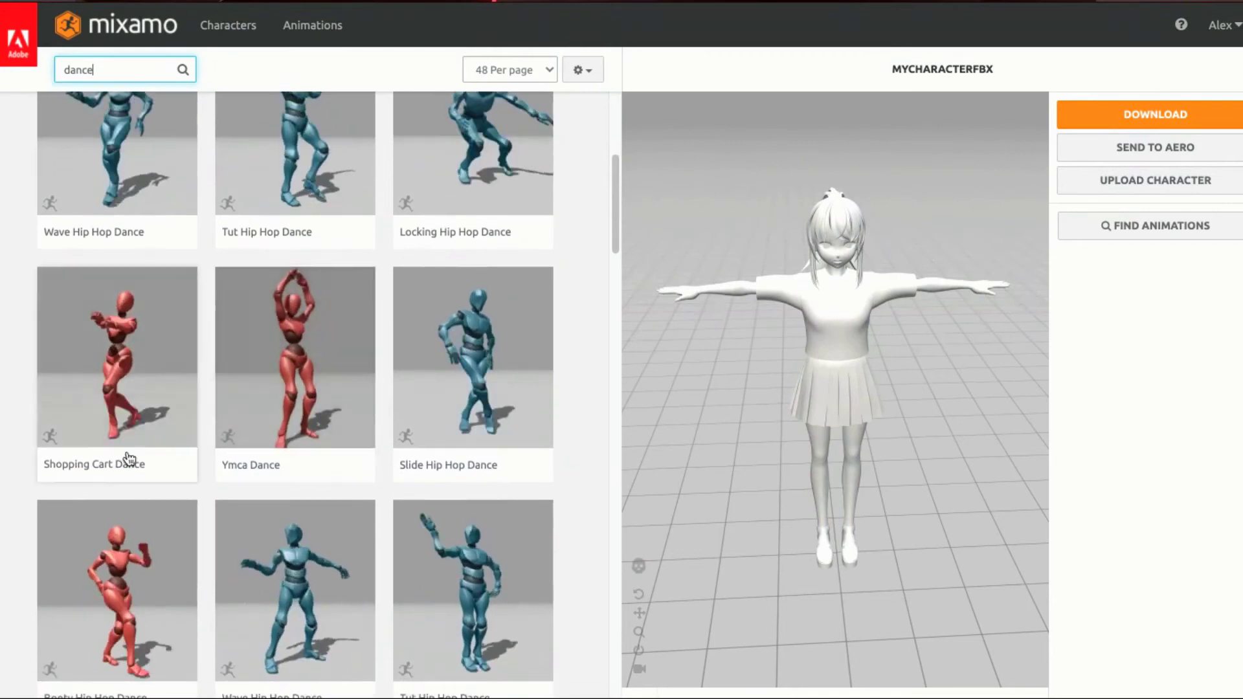
click(125, 434)
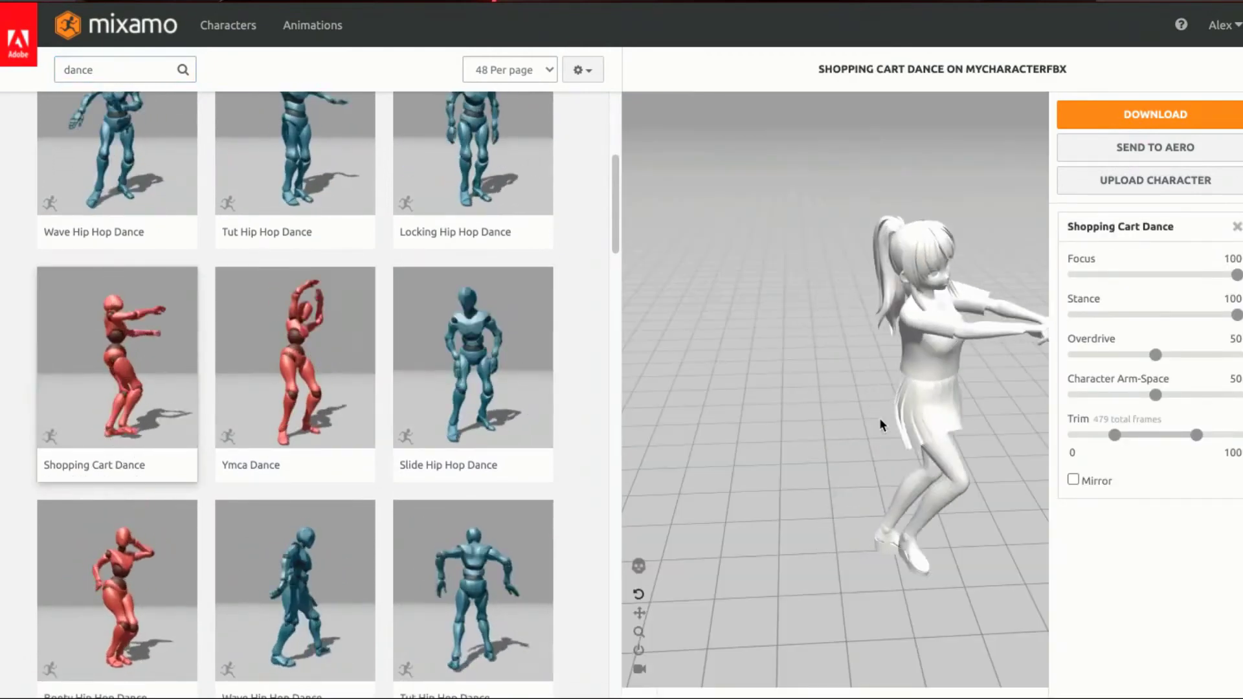
Browse further through the dance results and pick the Macarena Dance.
scroll(812, 388, up, 5)
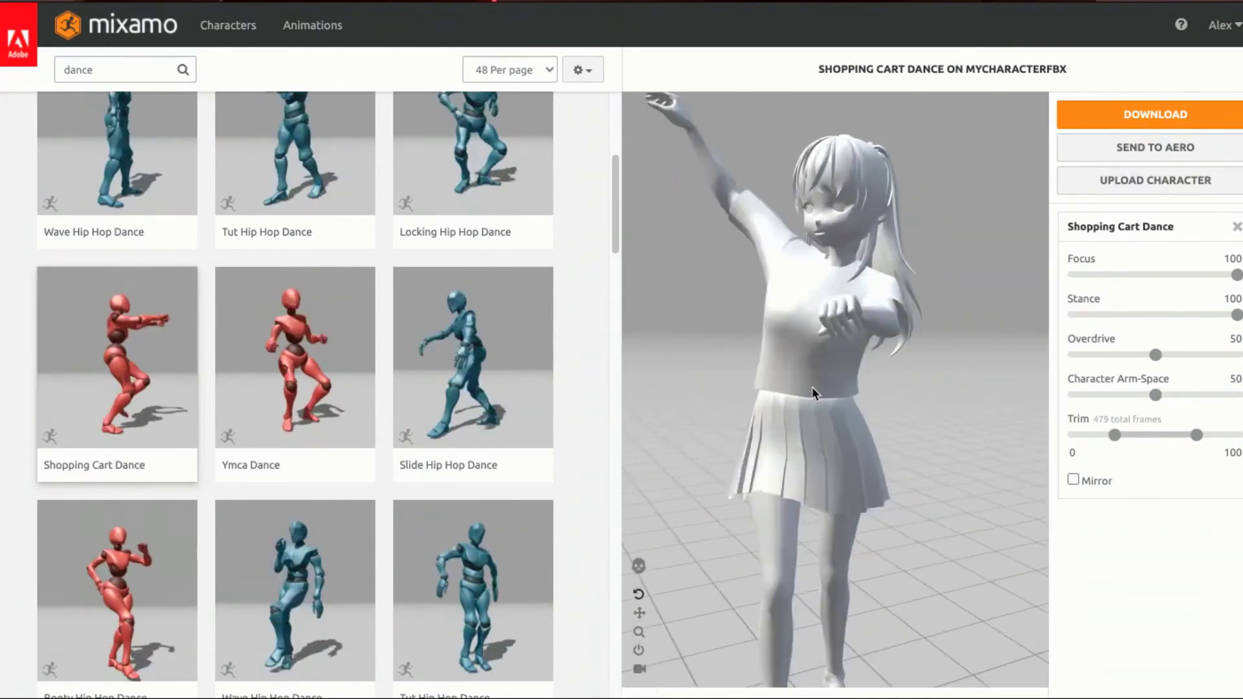
scroll(811, 386, down, 5)
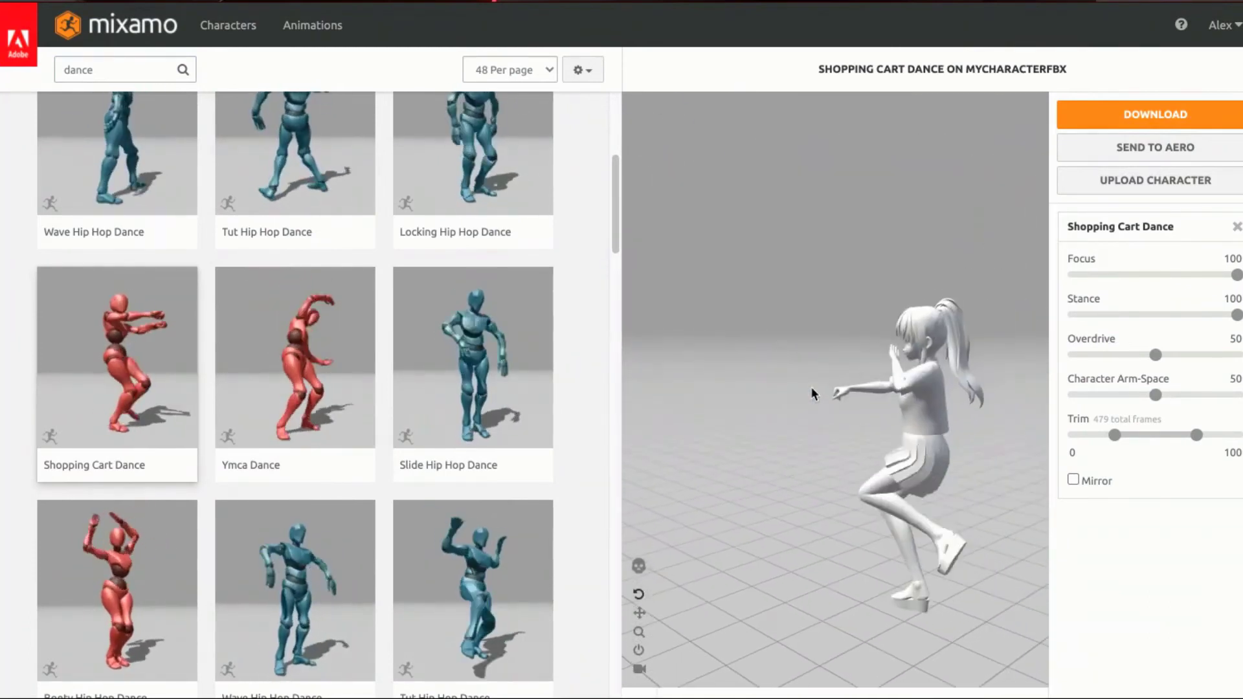
scroll(555, 381, down, 5)
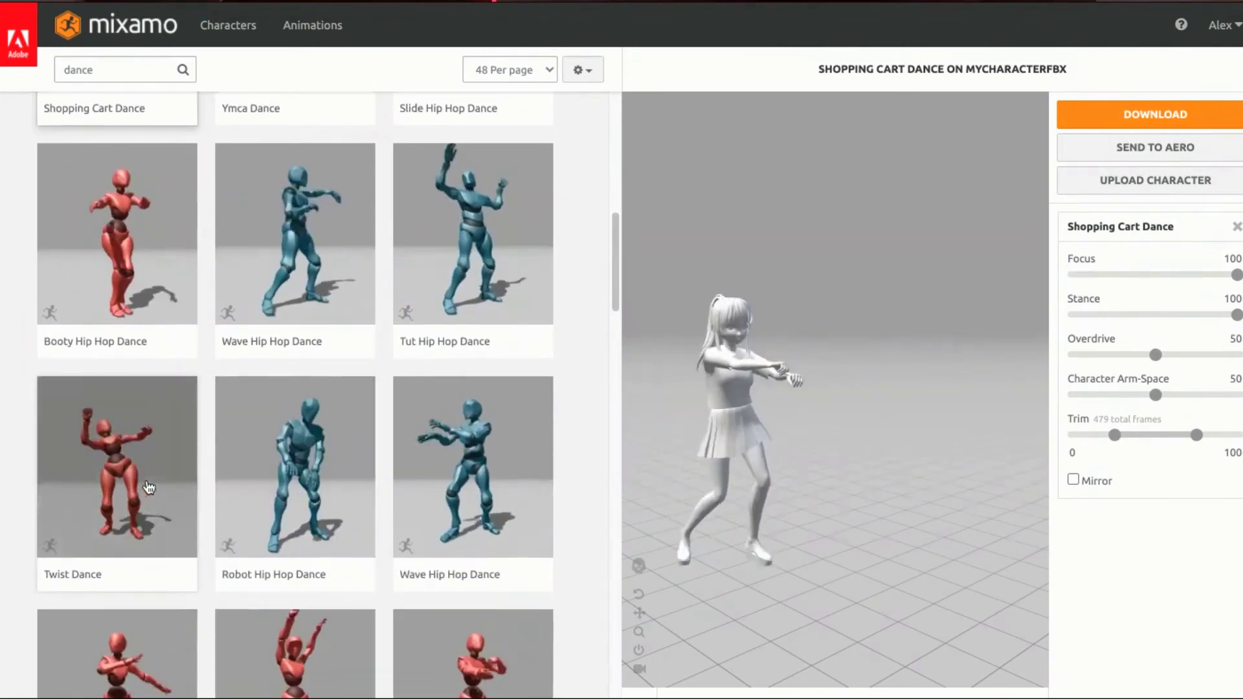
scroll(149, 487, down, 5)
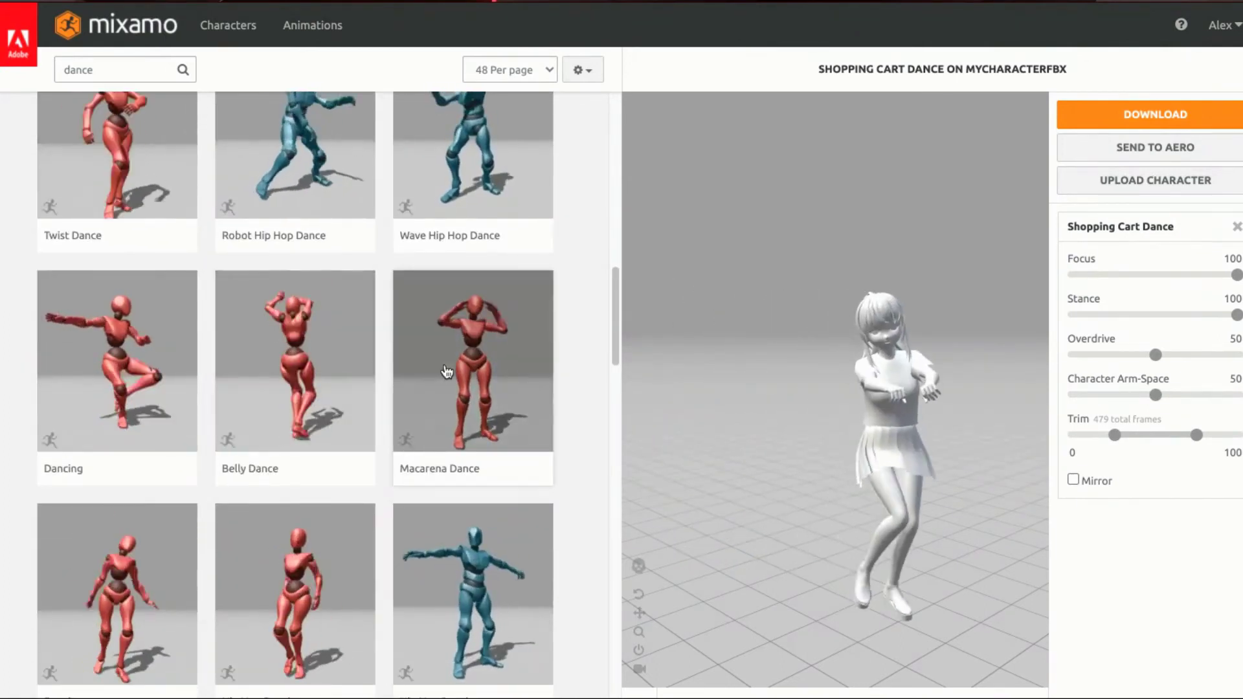
click(473, 362)
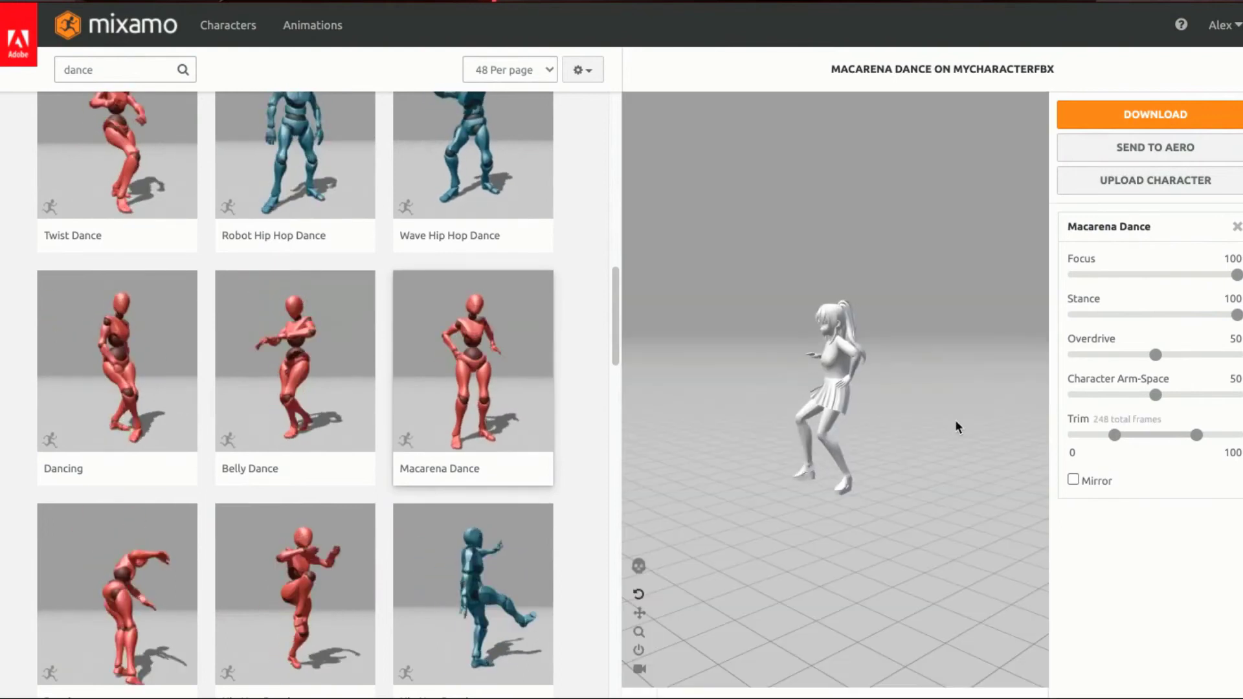
Set the Macarena Dance's Stance to 45 and Overdrive to 50.
scroll(886, 338, up, 4)
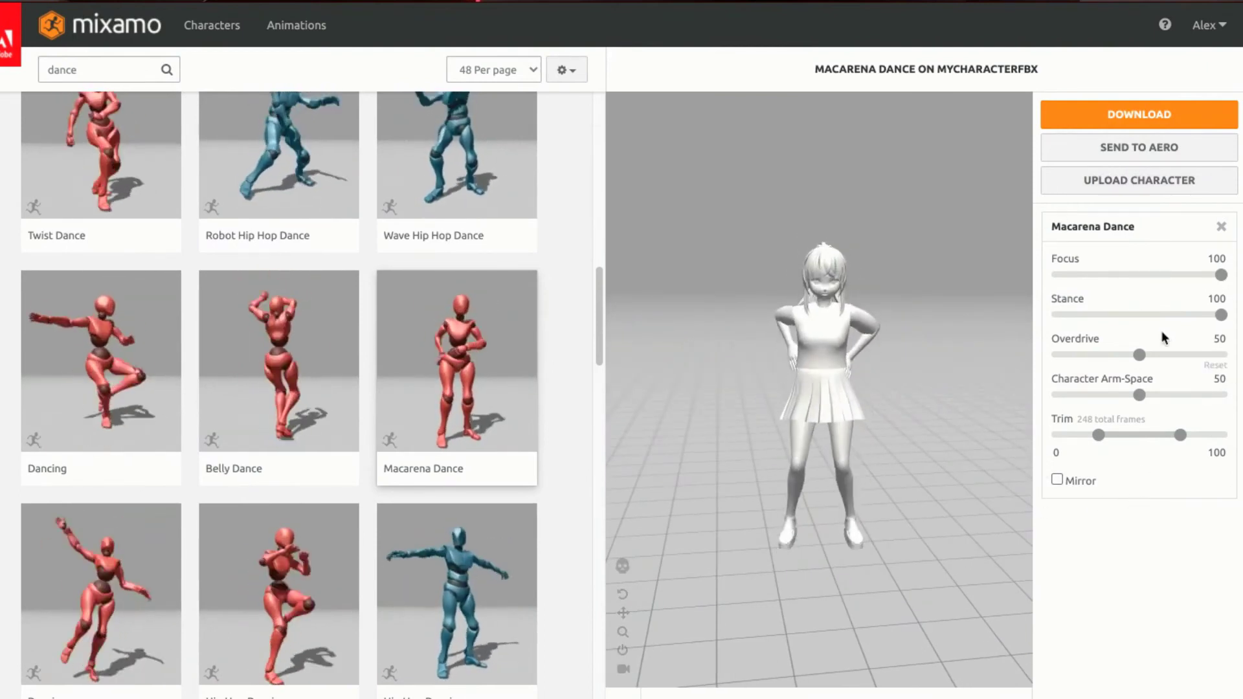
drag(1222, 323, 1131, 323)
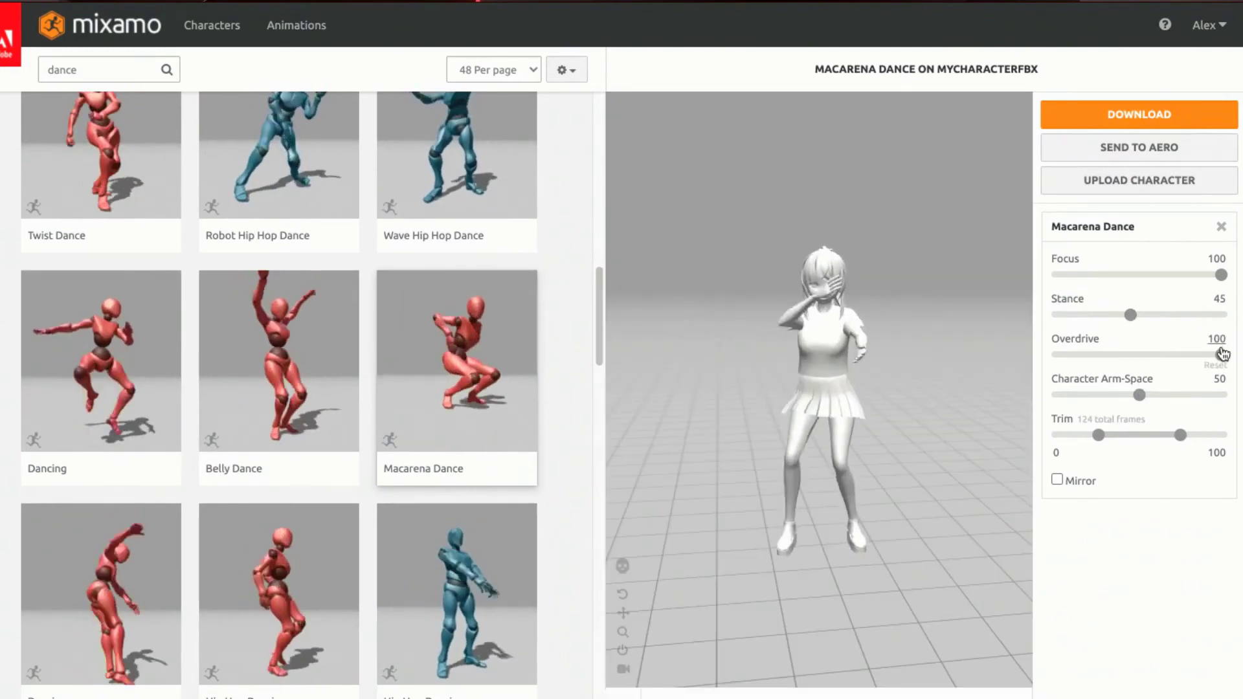
drag(1222, 354, 1139, 360)
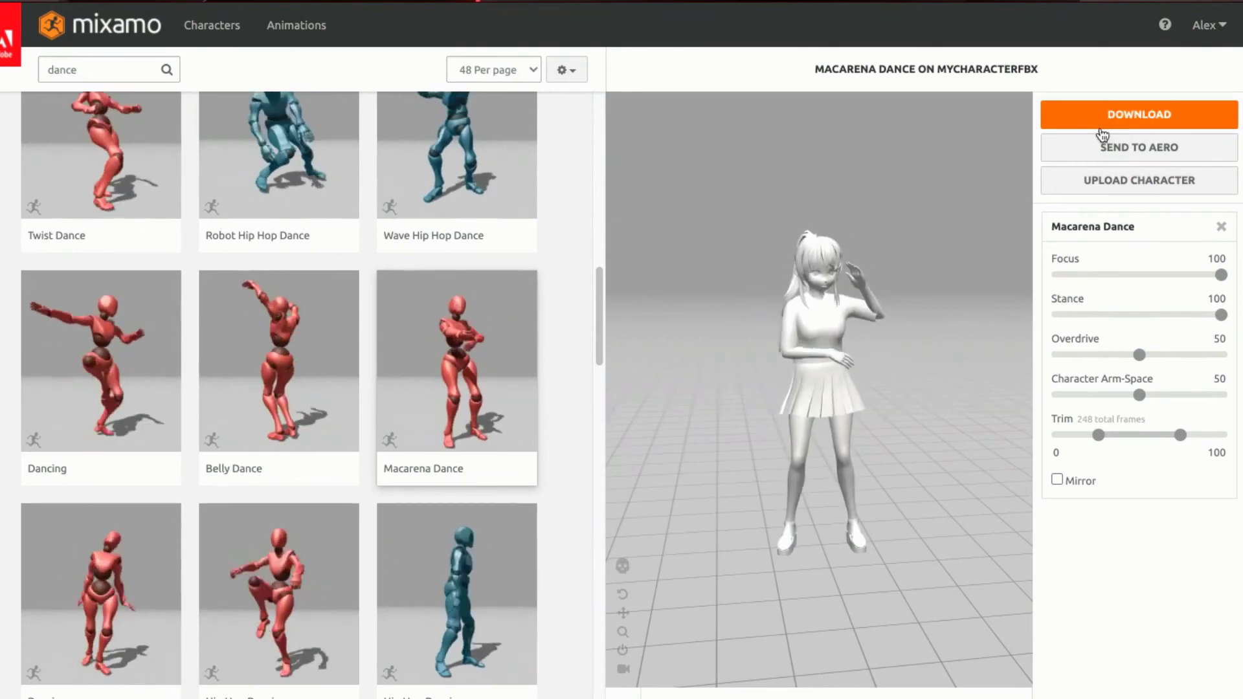
Choose FBX for Unity (.fbx) as the animation's download format.
click(1133, 117)
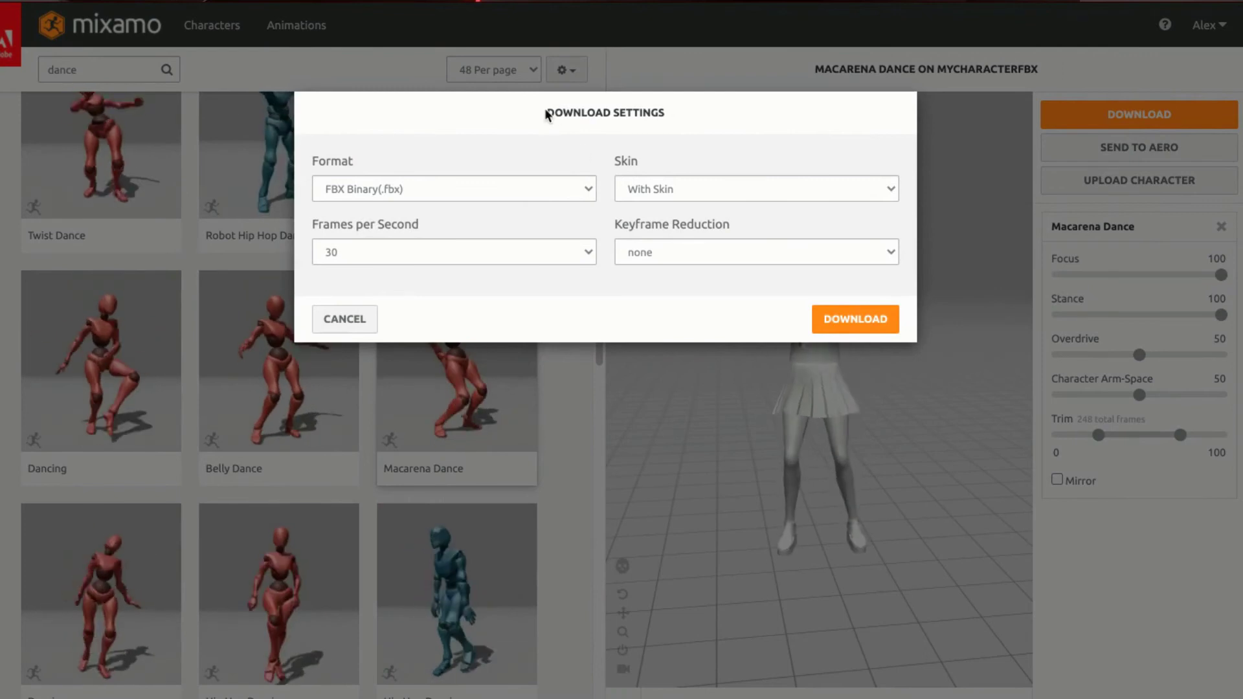
click(359, 188)
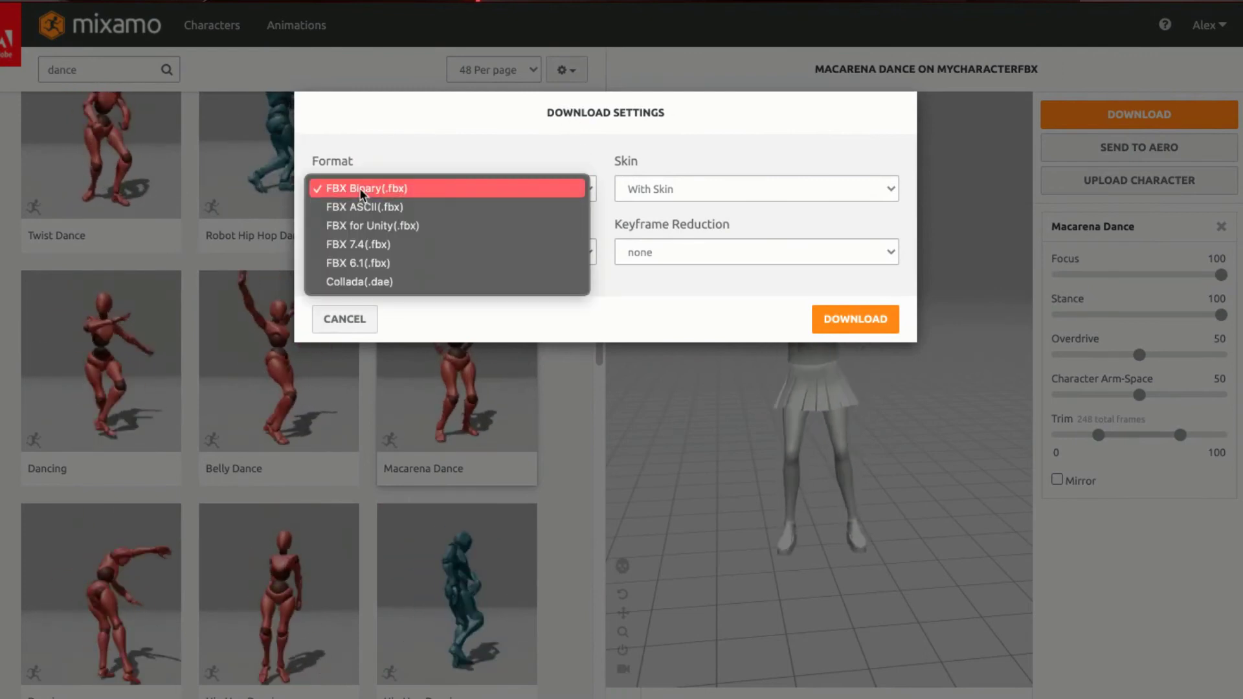
click(352, 226)
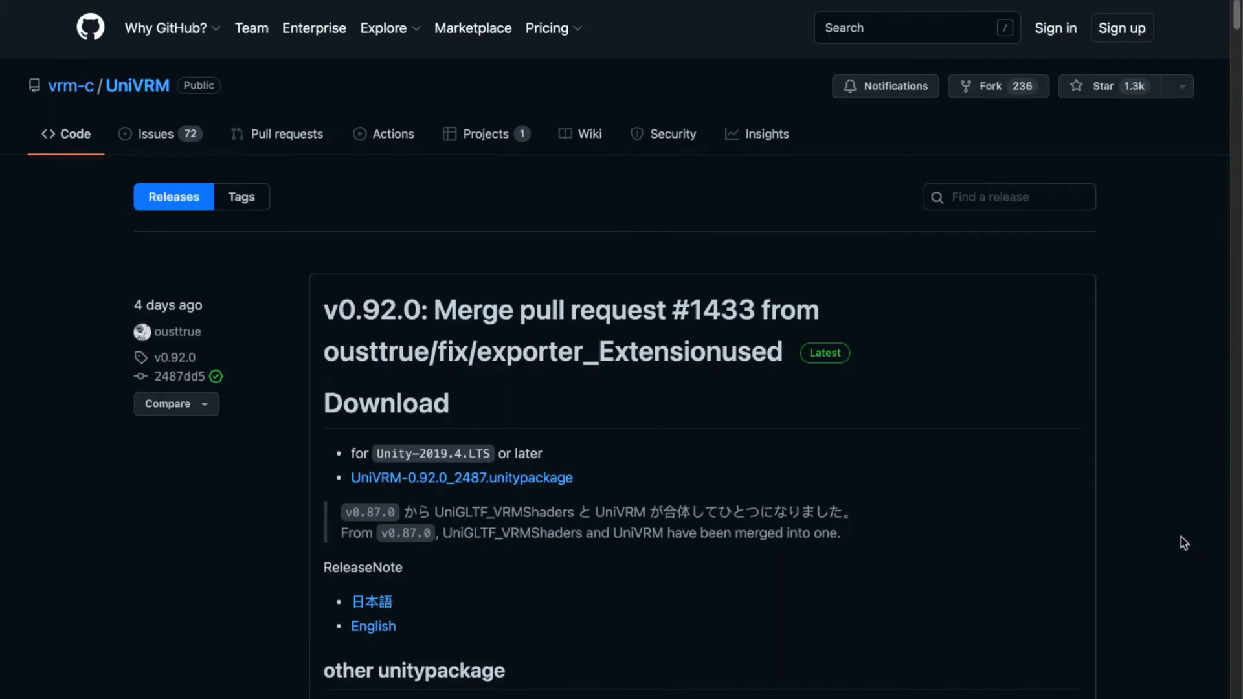
Note the Unity-2019.4.LTS or later requirement and download UniVRM-0.92.0_2487.unitypackage.
scroll(684, 476, down, 2)
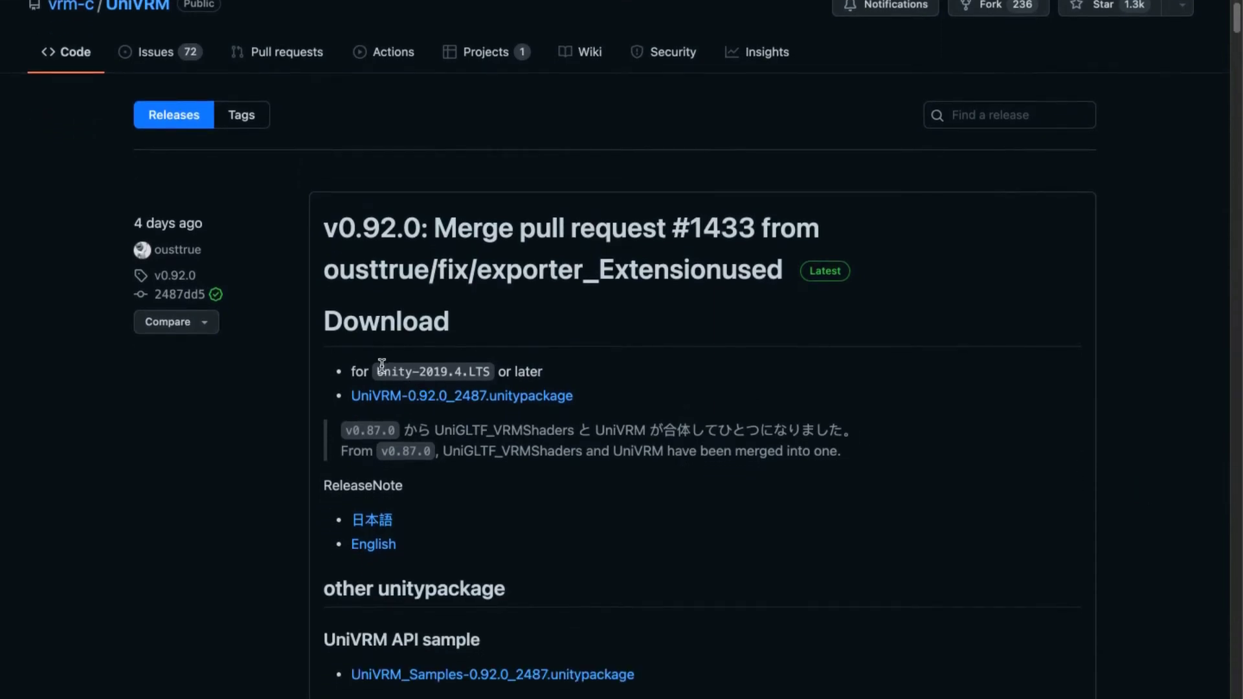
drag(378, 371, 491, 374)
mouse_move(351, 372)
mouse_down()
mouse_move(510, 374)
mouse_move(566, 394)
mouse_move(557, 371)
mouse_move(351, 376)
mouse_up()
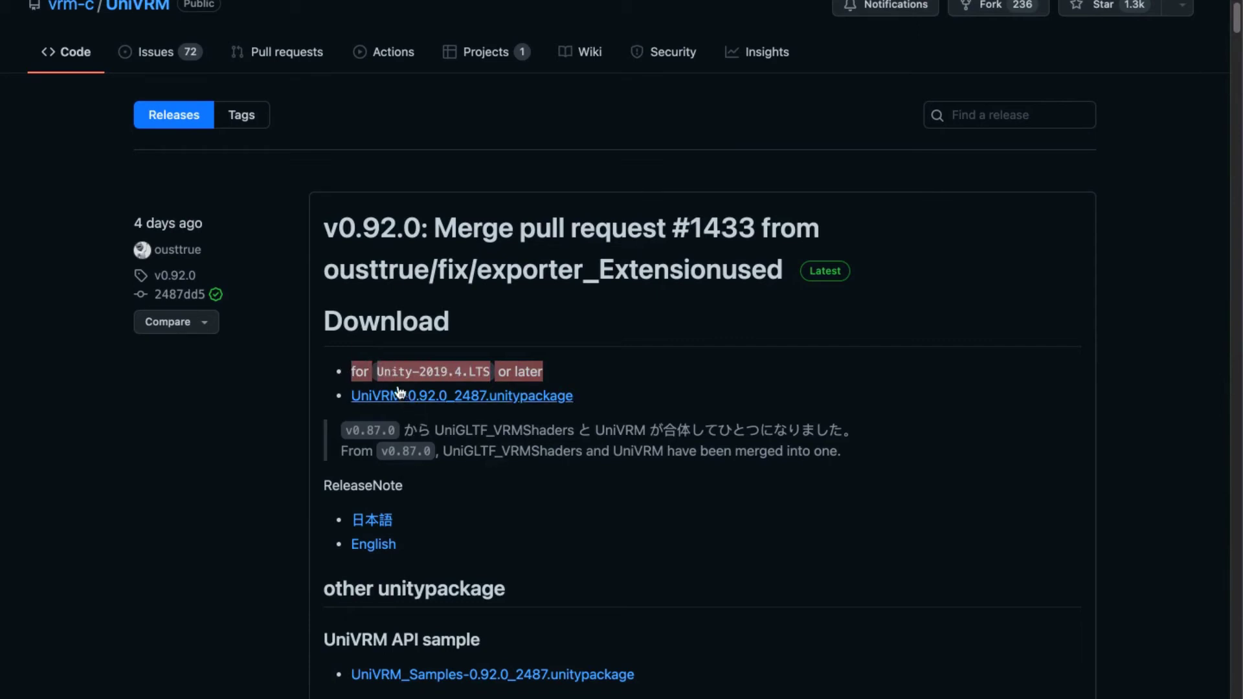
click(398, 369)
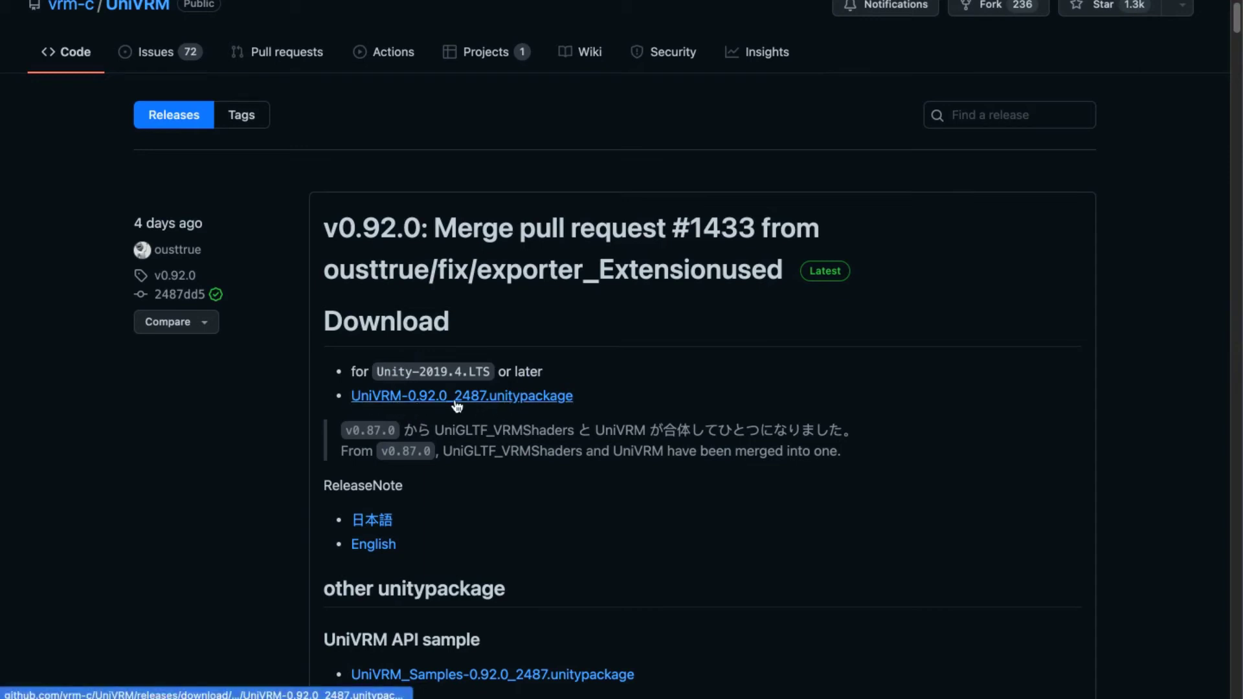
click(487, 401)
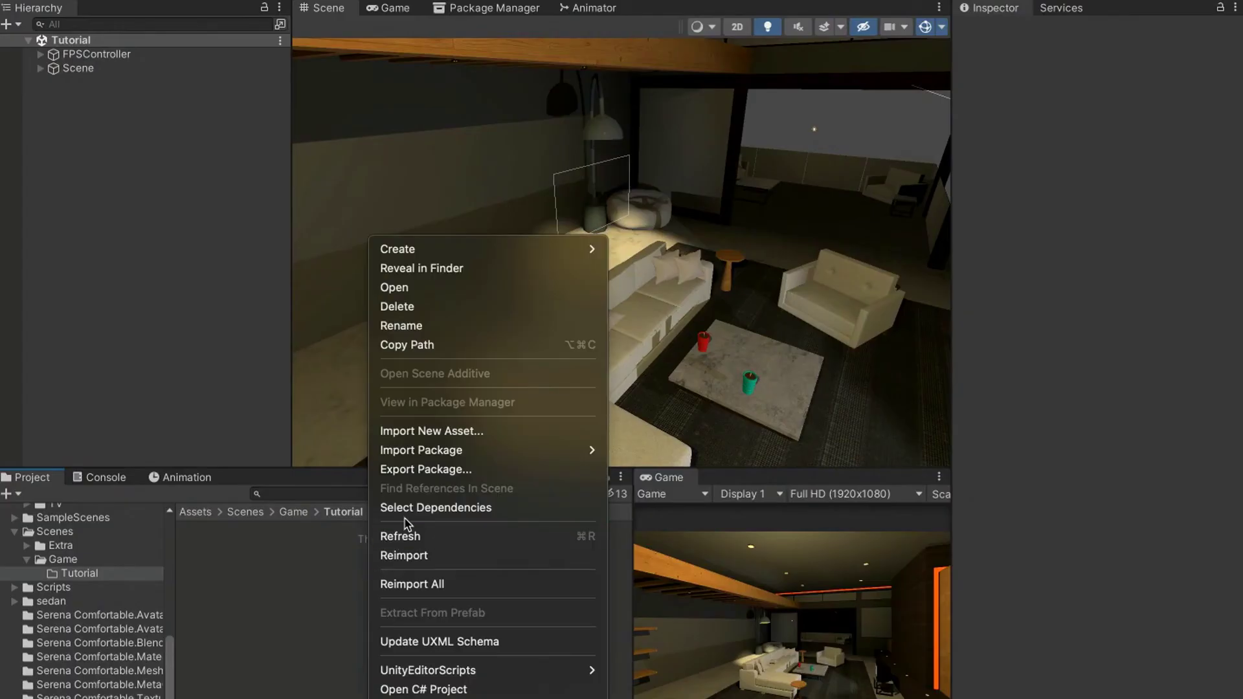
Import all files of the UniVRM-0.92.0_2487.unitypackage custom package from Downloads.
mouse_move(440, 450)
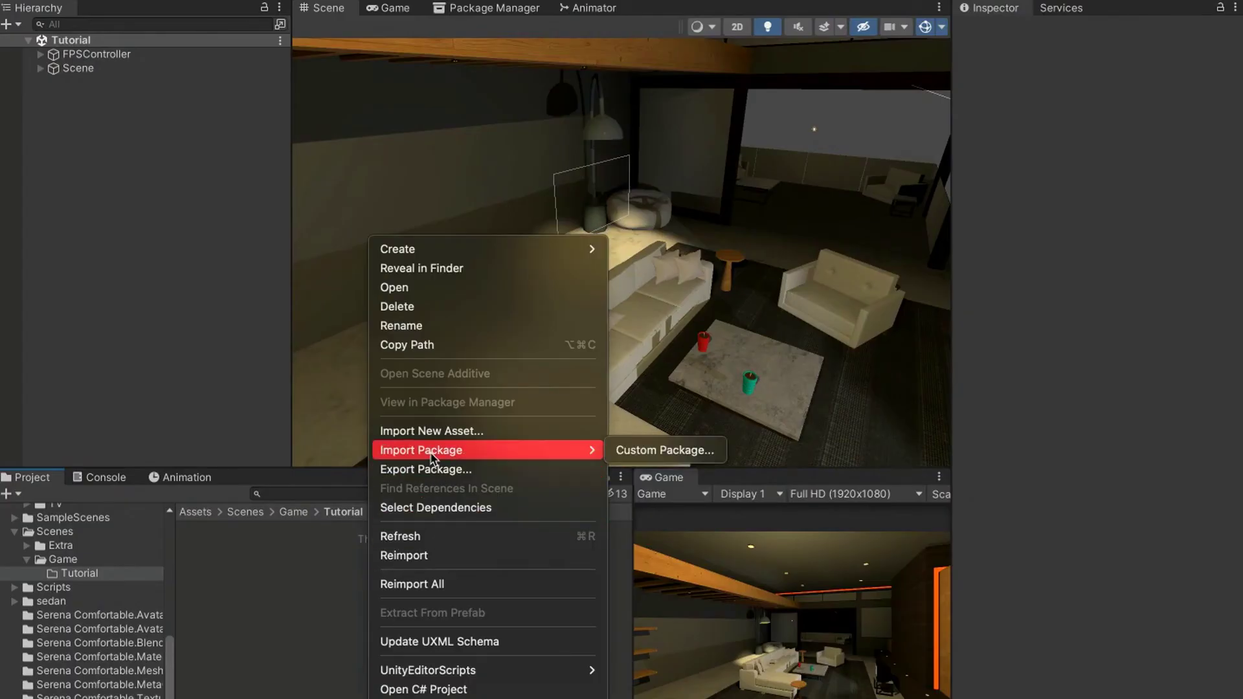
click(648, 451)
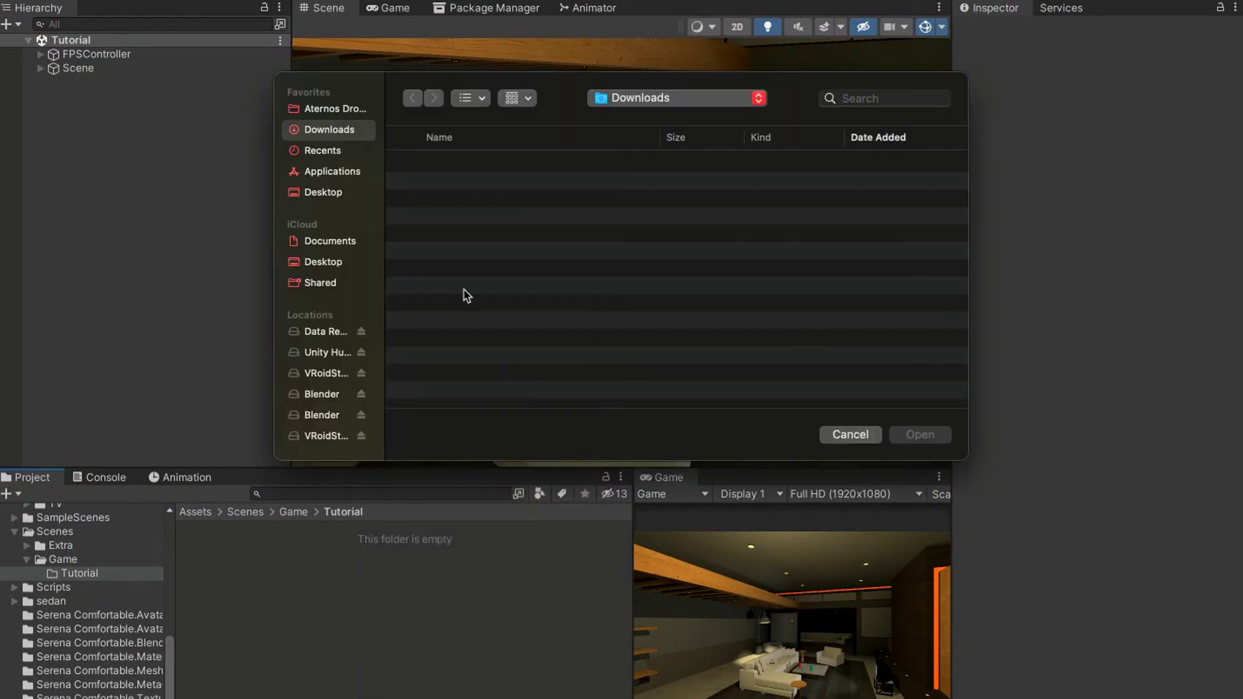
scroll(472, 207, down, 2)
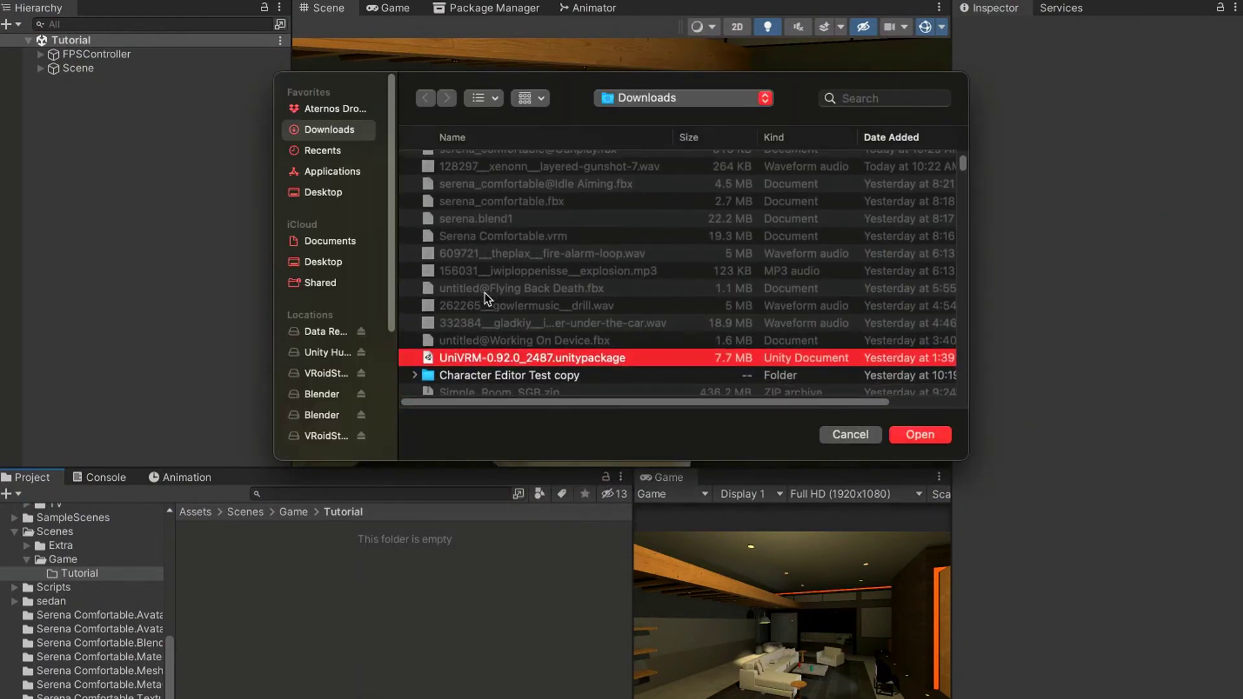
scroll(466, 343, down, 2)
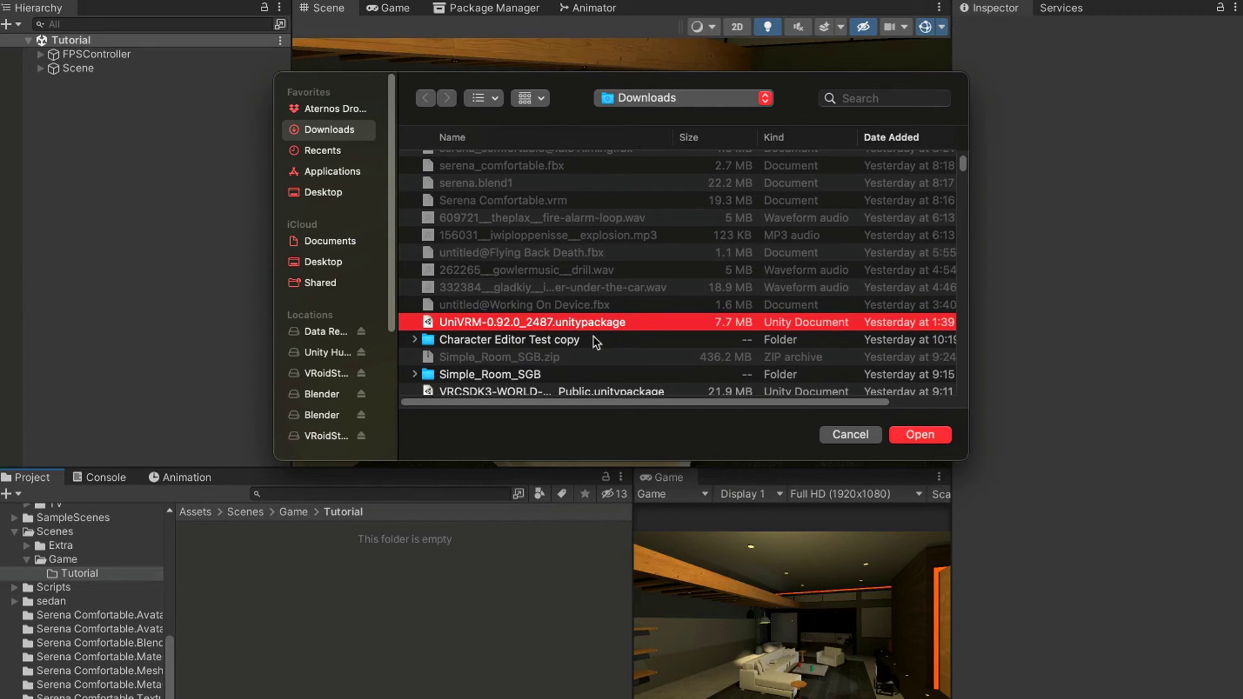
click(922, 435)
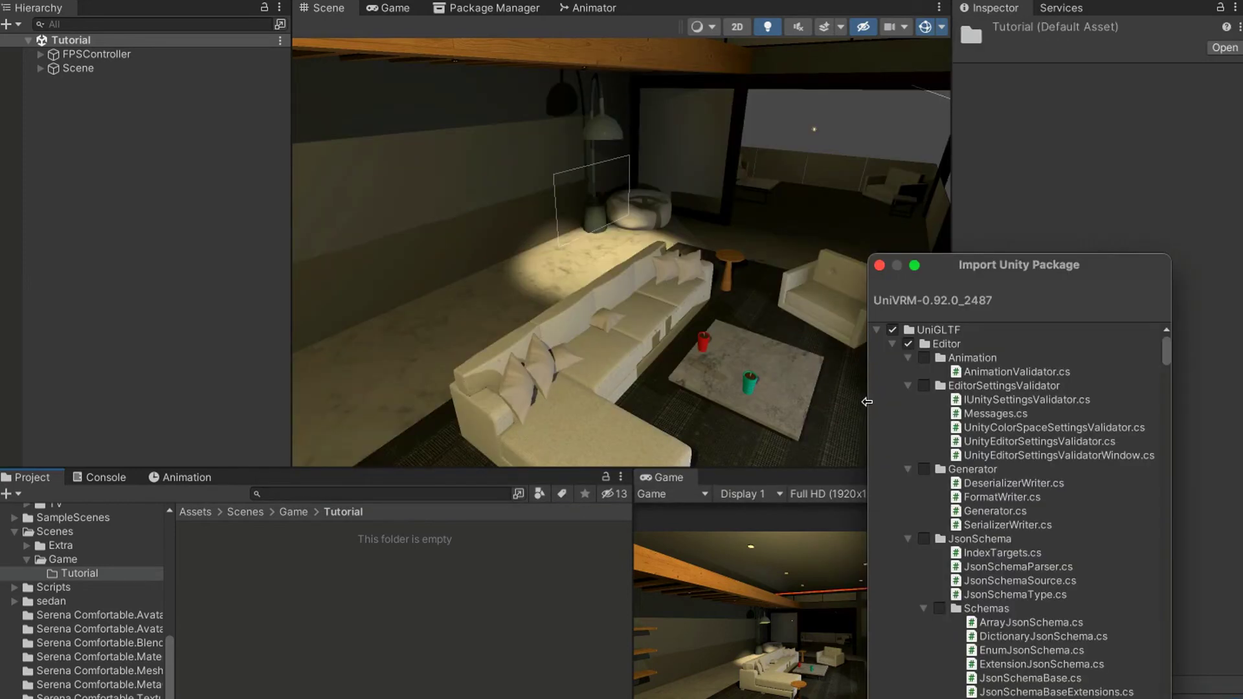
drag(950, 262, 578, 95)
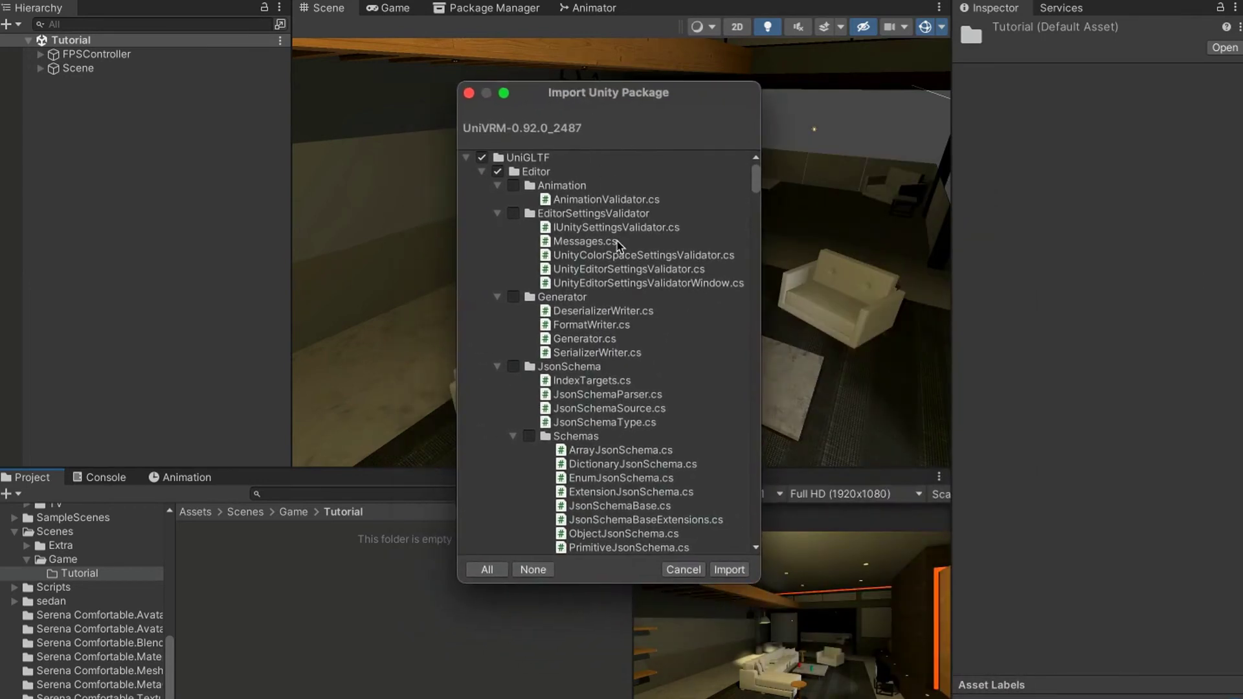
click(727, 571)
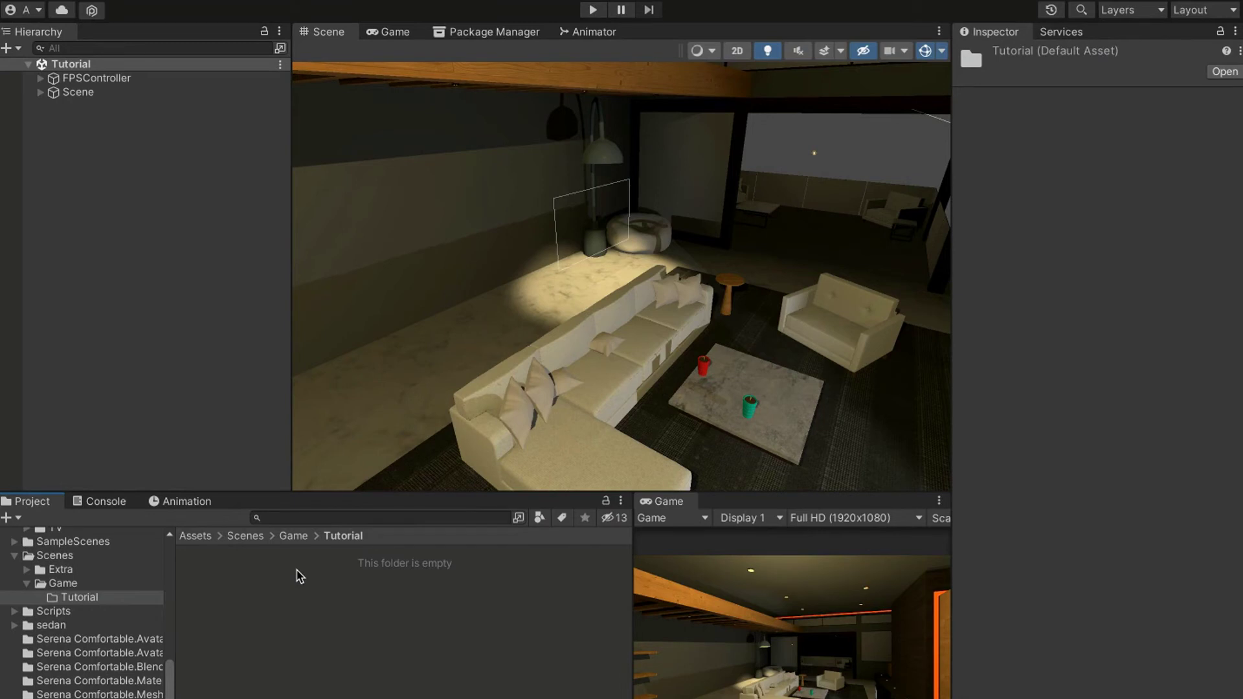
Check the new VRM menu commands, then cancel a started VRM 0.x import.
mouse_move(399, 9)
click(456, 10)
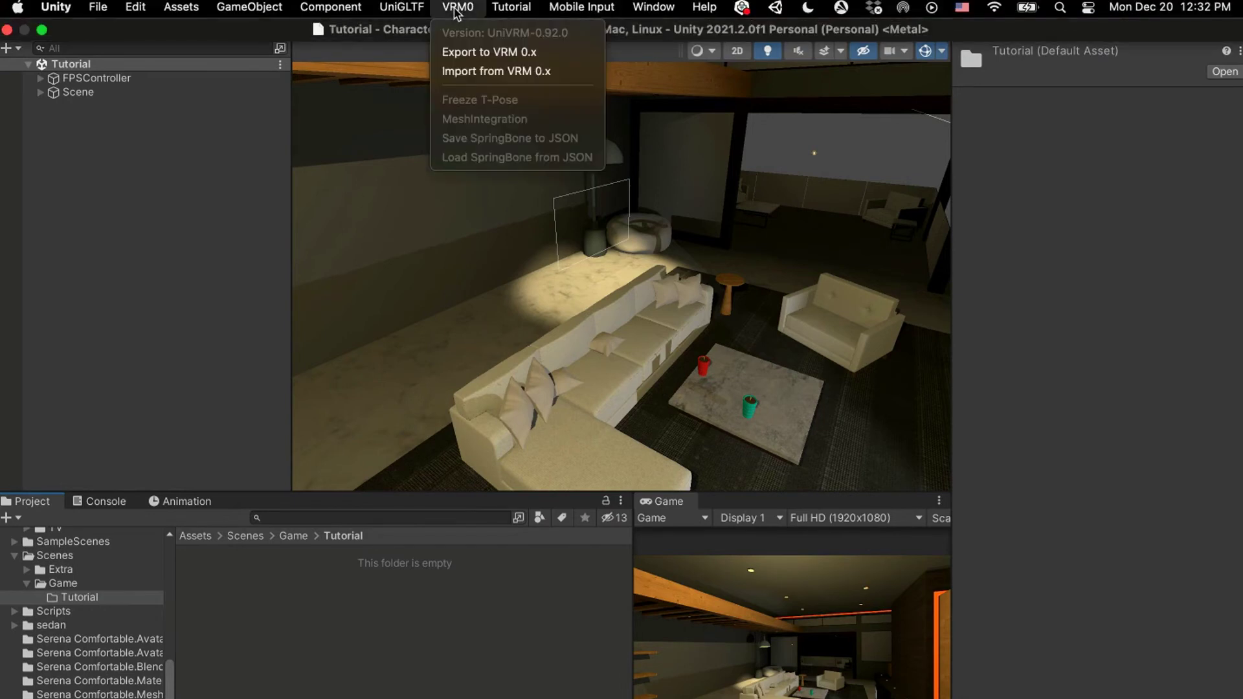
click(460, 10)
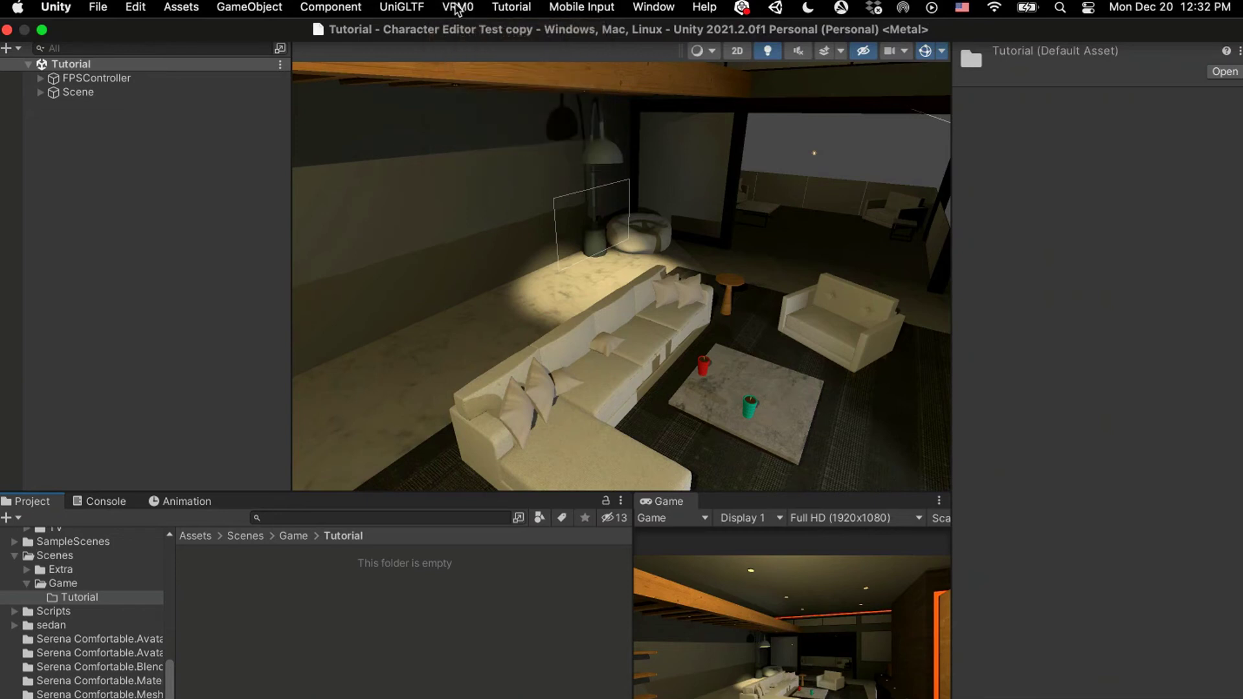
click(458, 10)
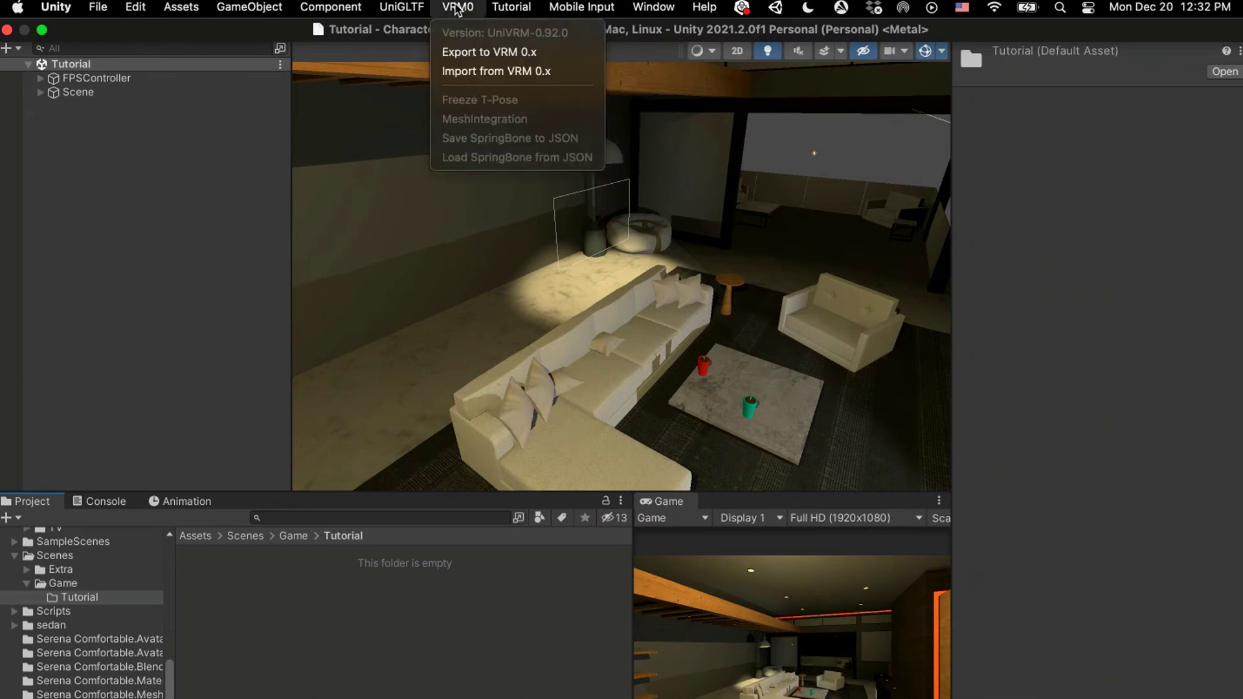
mouse_move(490, 12)
click(475, 71)
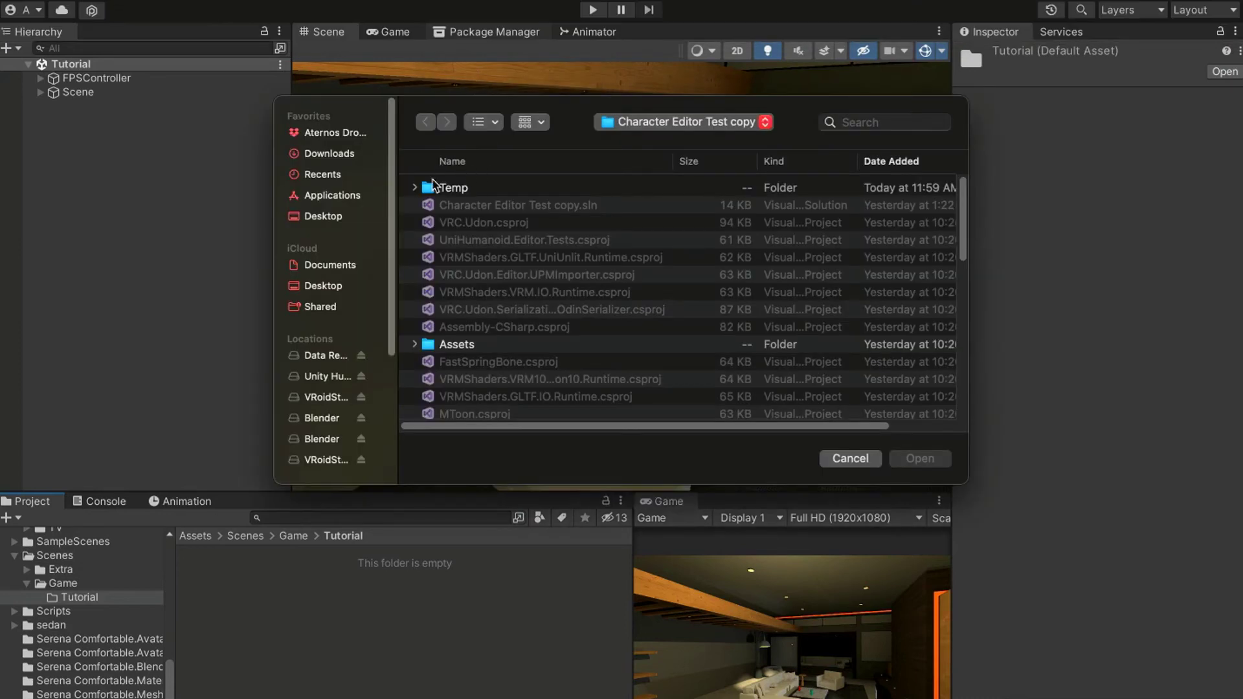
click(870, 458)
Create a folder named Character inside Tutorial and open it.
right_click(333, 586)
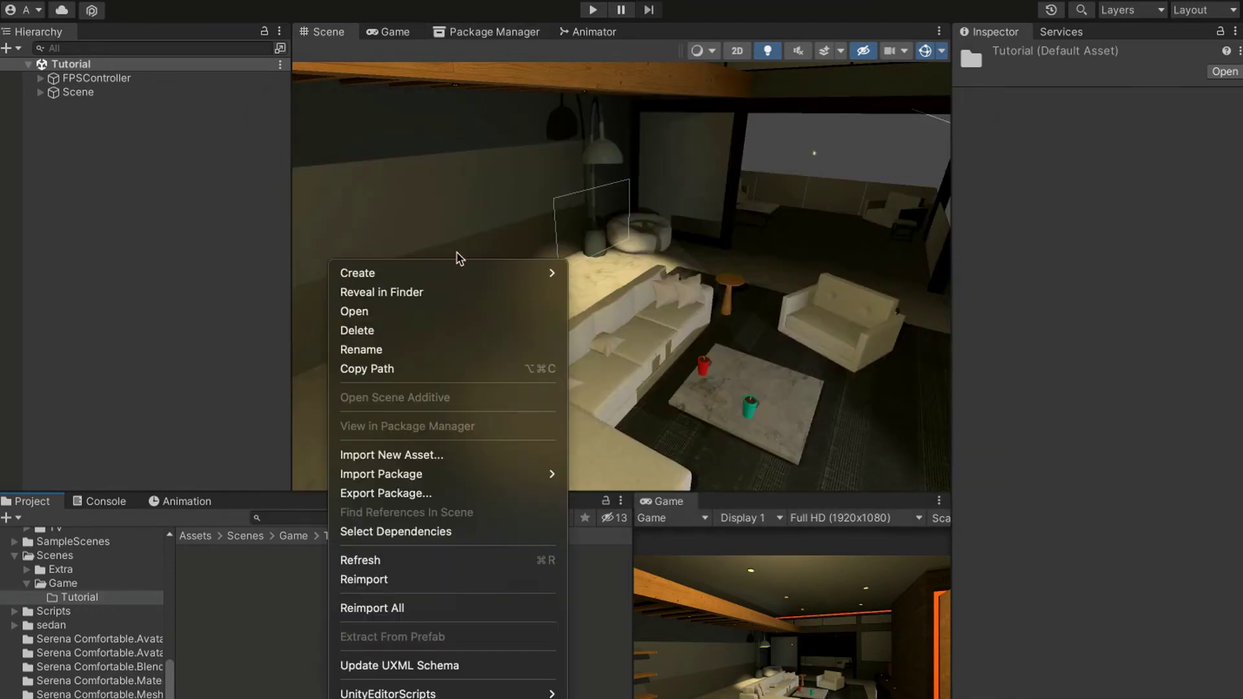
mouse_move(516, 269)
click(646, 49)
text(Character)
key(Return)
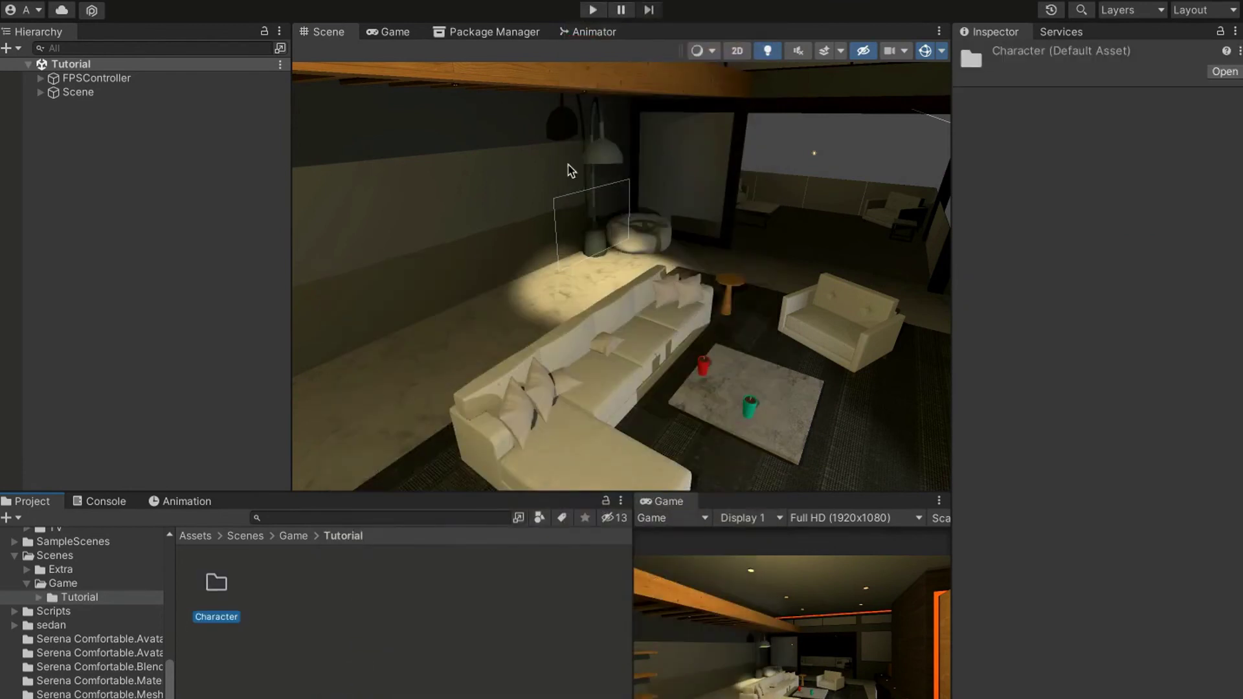
double_click(218, 585)
right_click(305, 575)
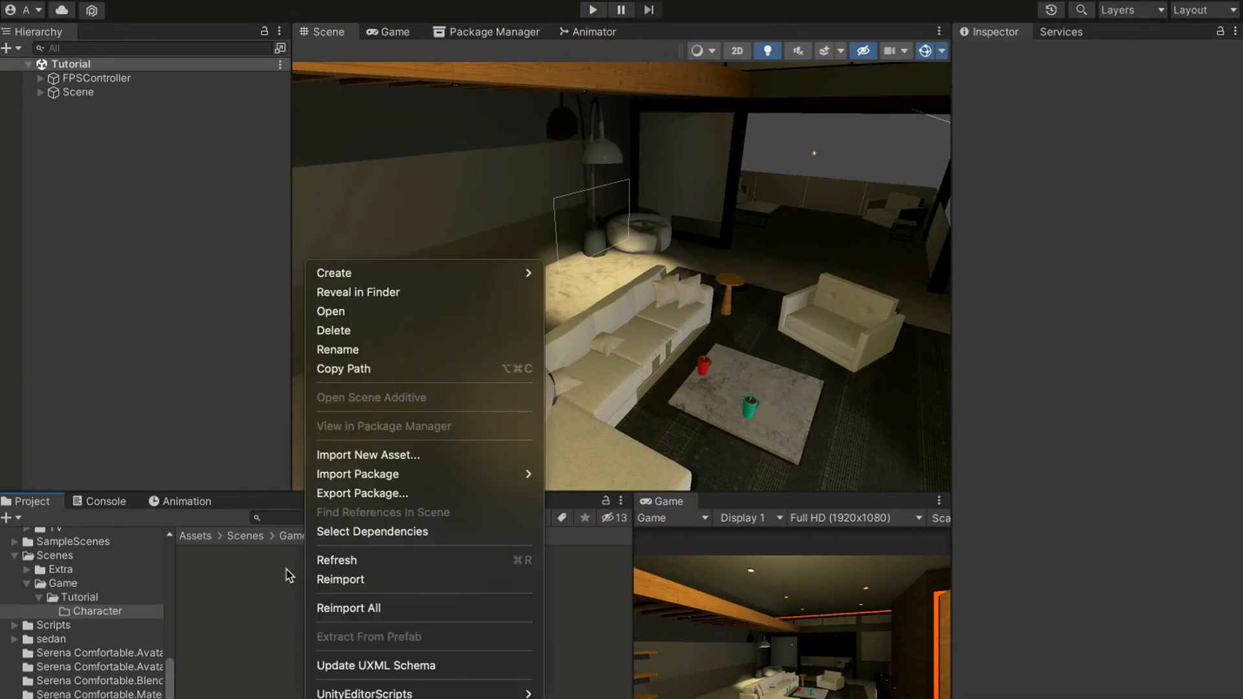
click(289, 574)
Import MyCharacter.vrm from Downloads through VRM0 > Import from VRM 0.x.
mouse_move(633, 7)
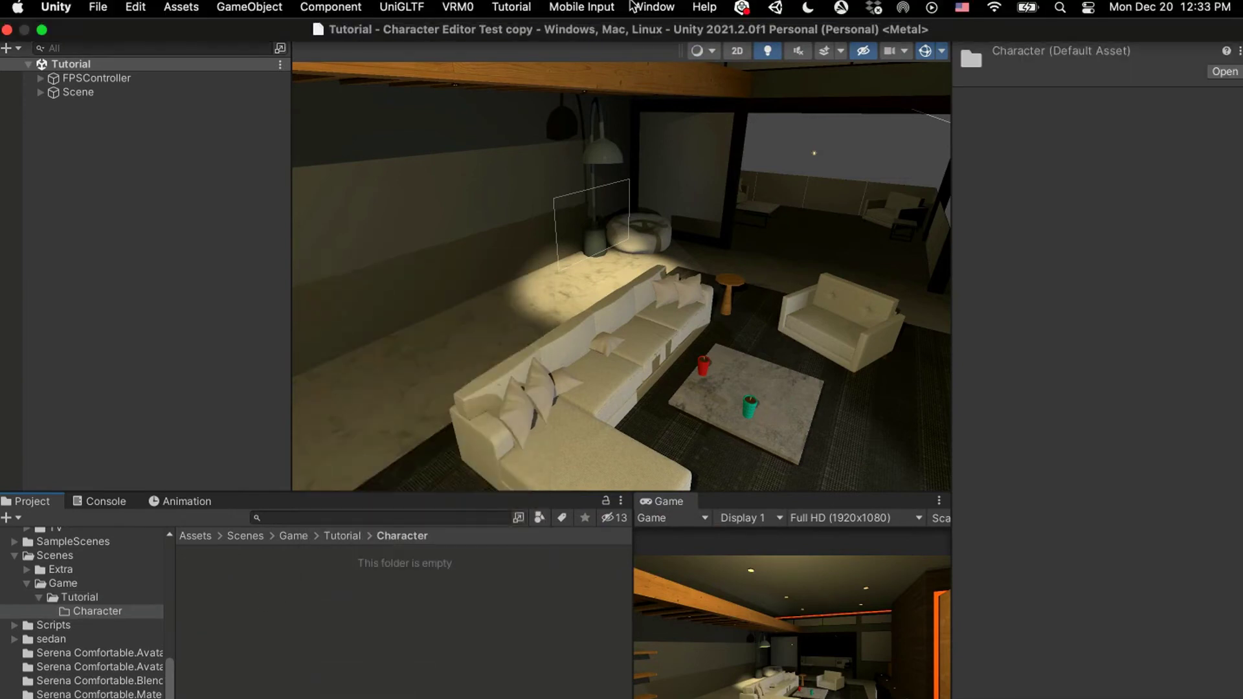
click(464, 8)
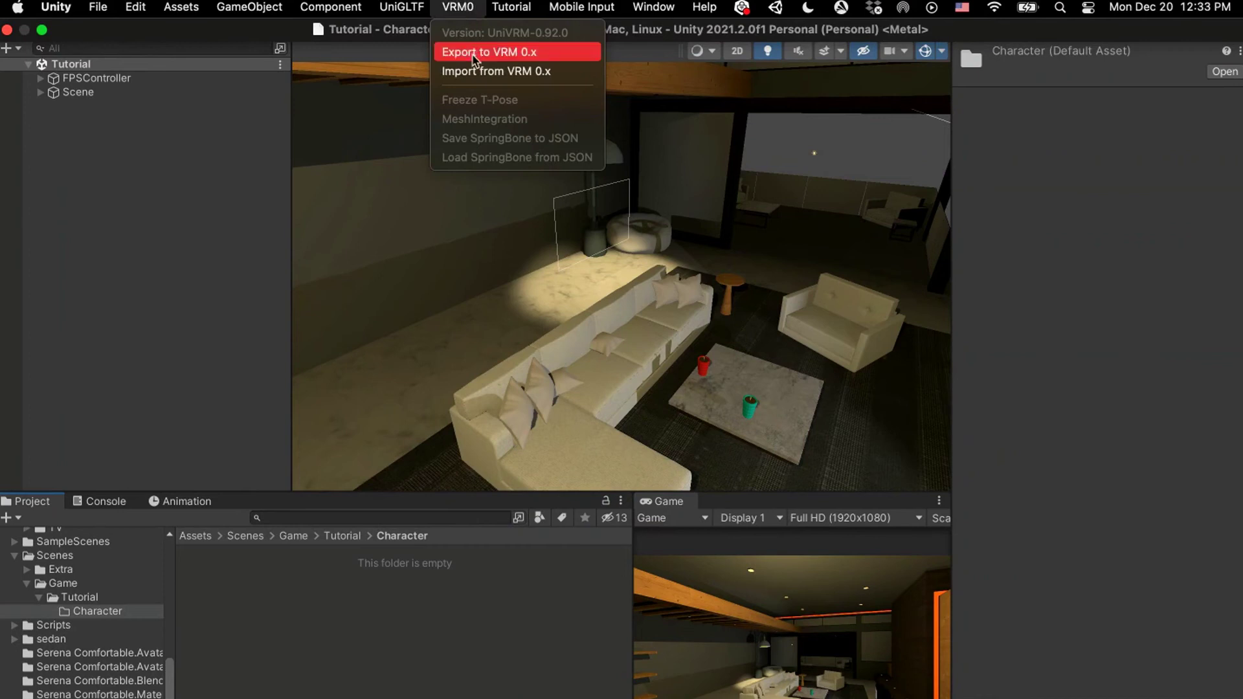
click(475, 72)
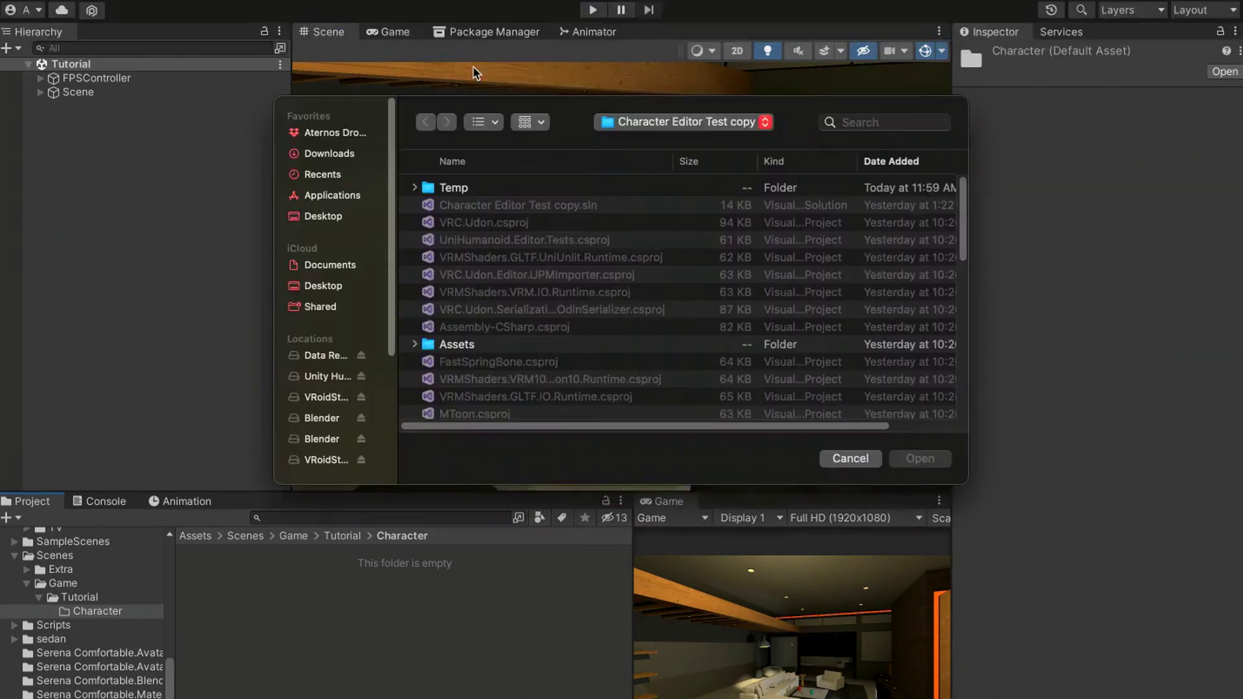
click(300, 155)
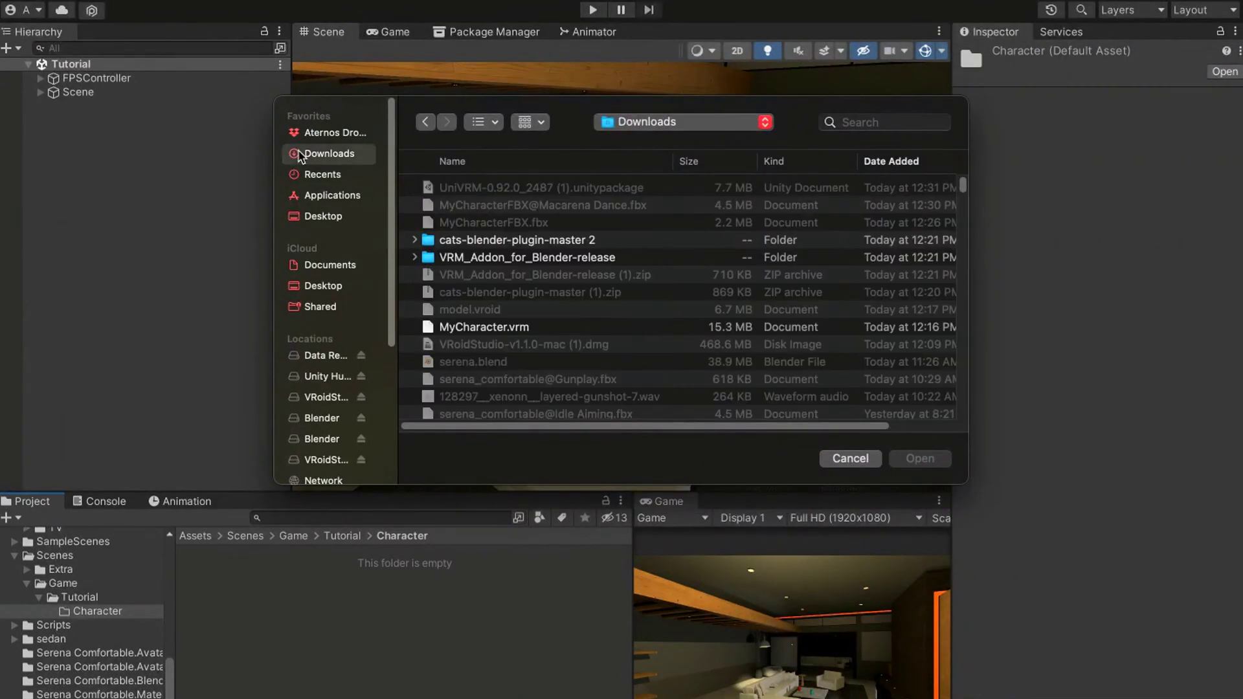
scroll(491, 228, down, 3)
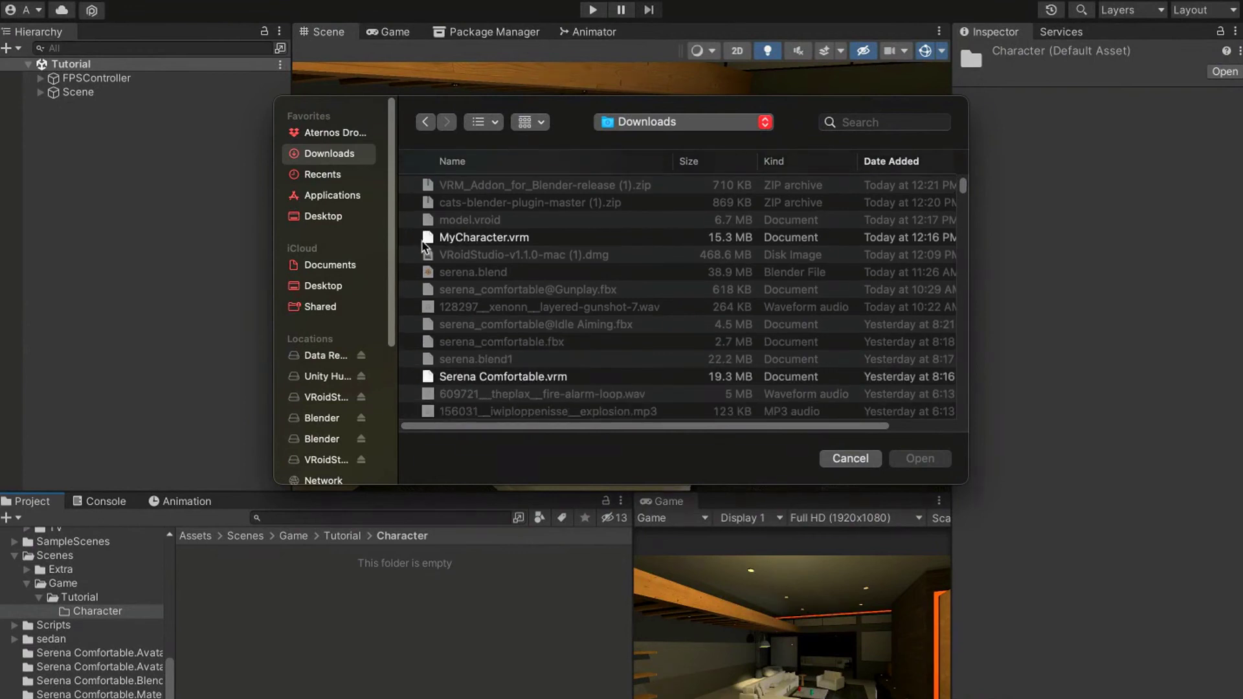
click(483, 238)
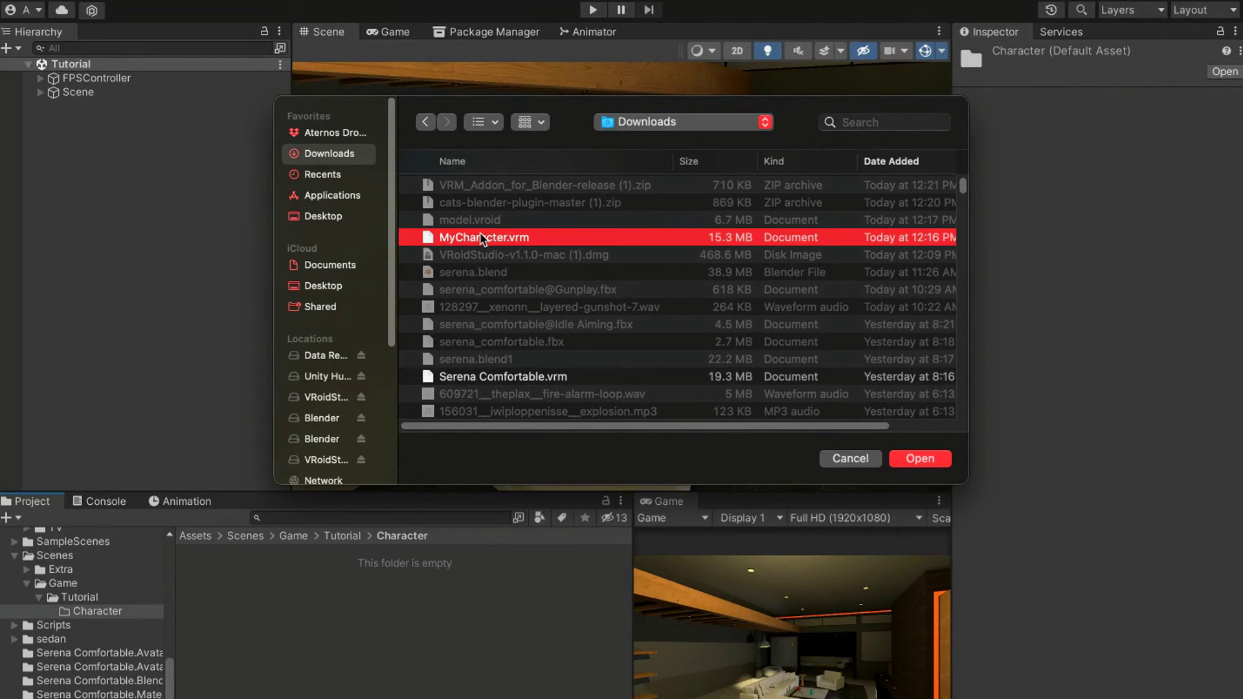
double_click(482, 238)
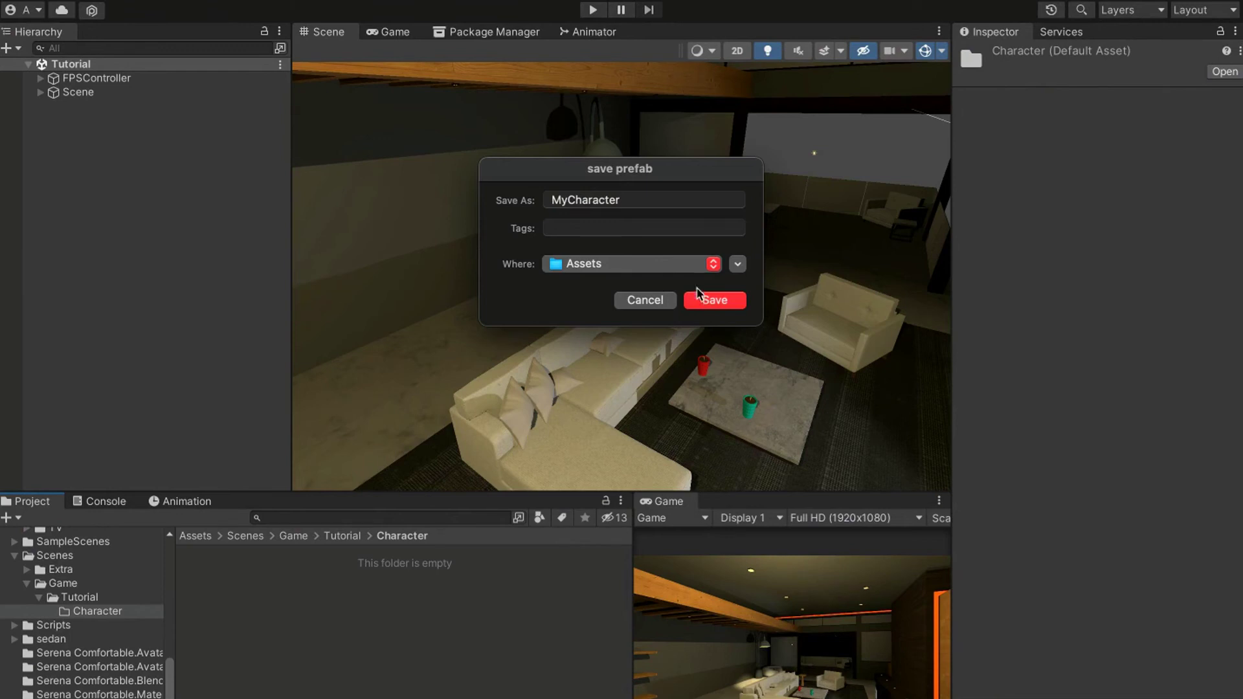
Save the imported avatar as the prefab MyCharacterVRM.
click(657, 202)
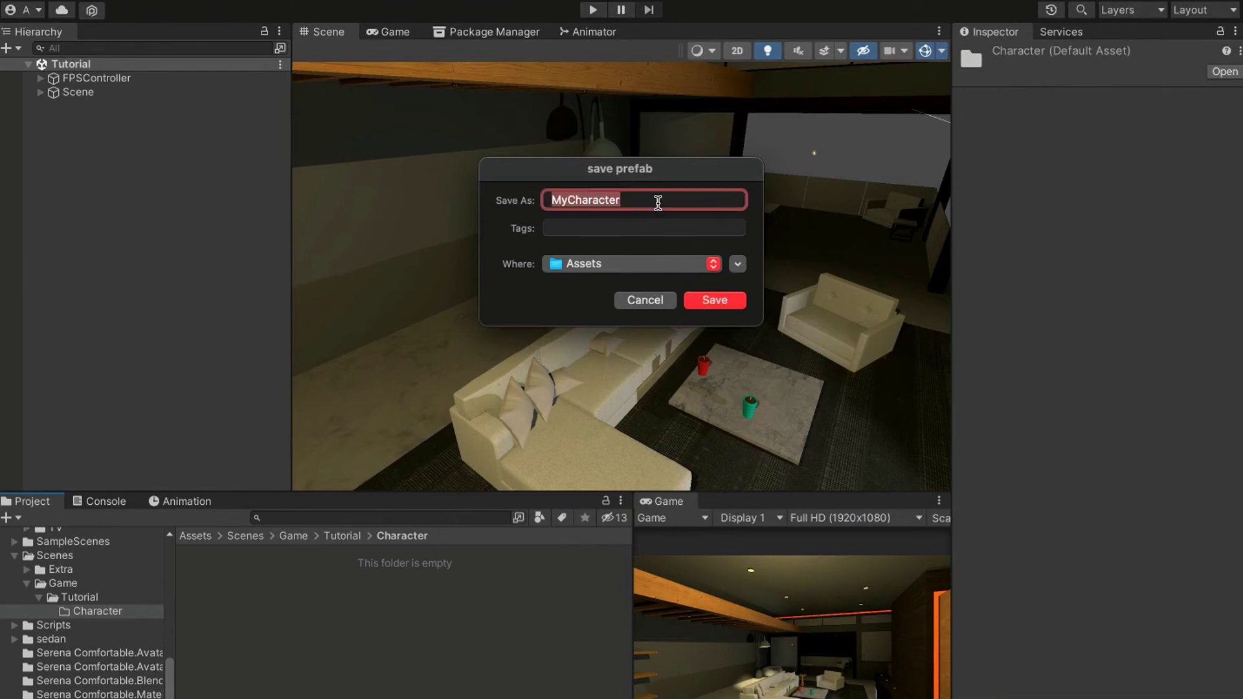
click(658, 203)
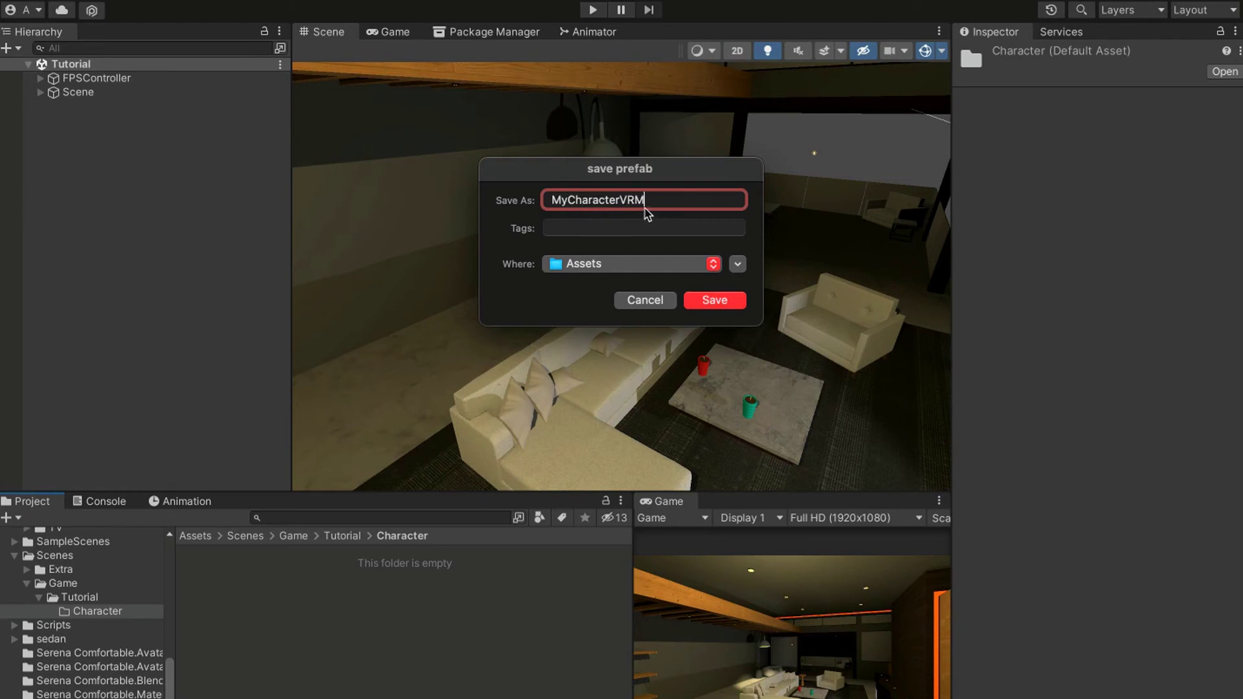
double_click(619, 203)
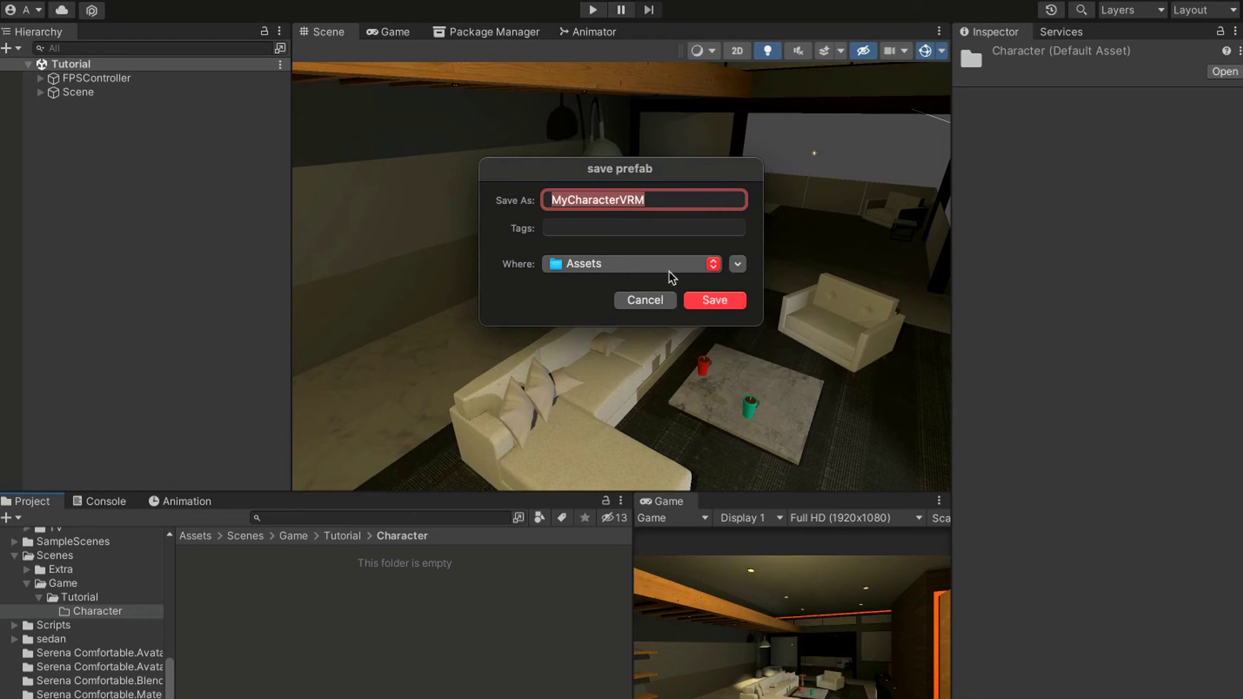
key(Return)
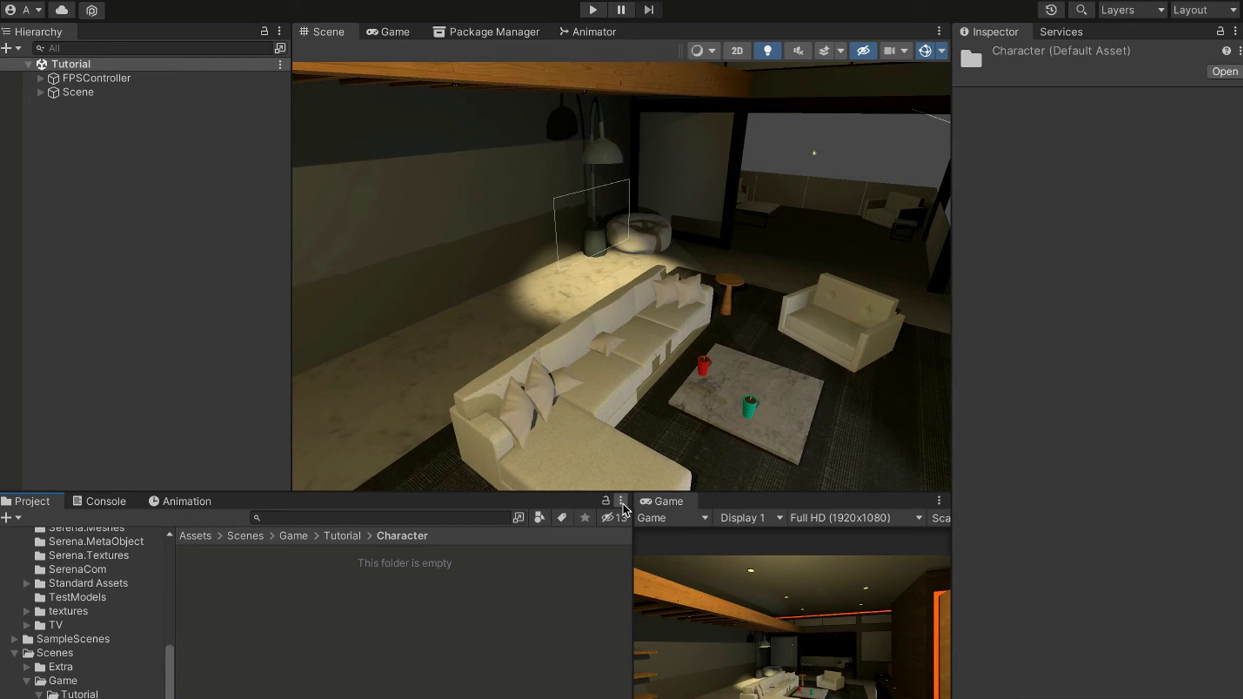
click(620, 502)
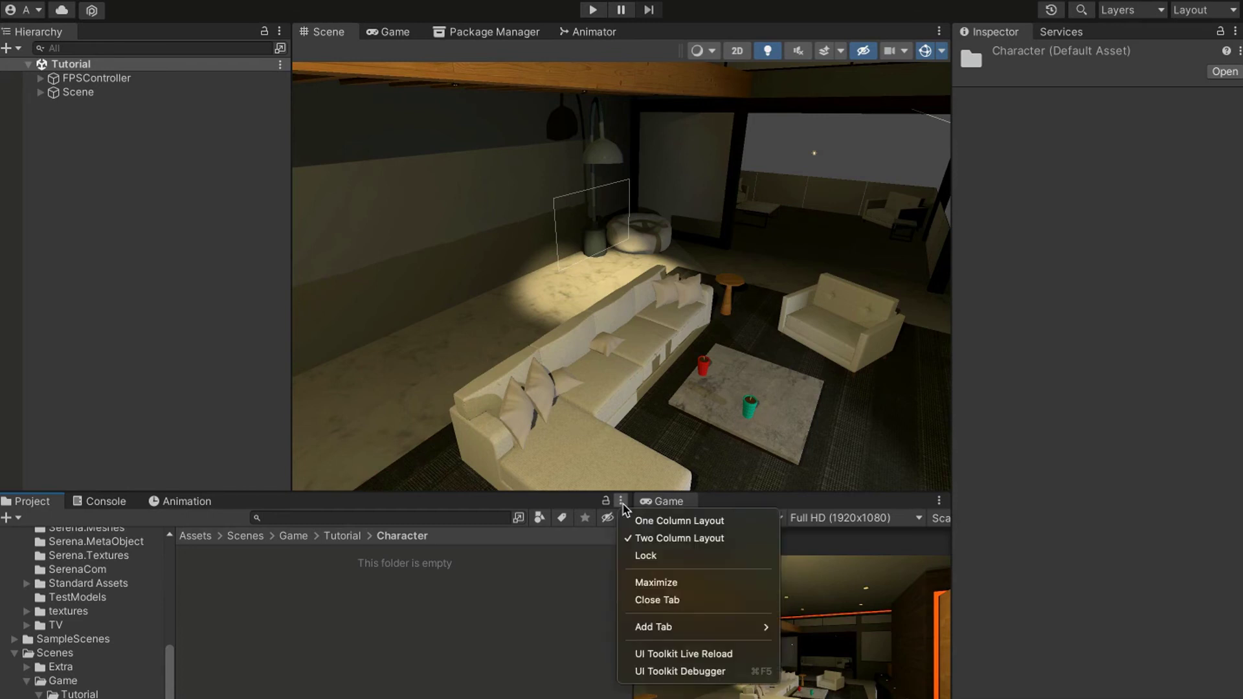
Switch the Project panel to One Column Layout.
click(623, 510)
click(622, 506)
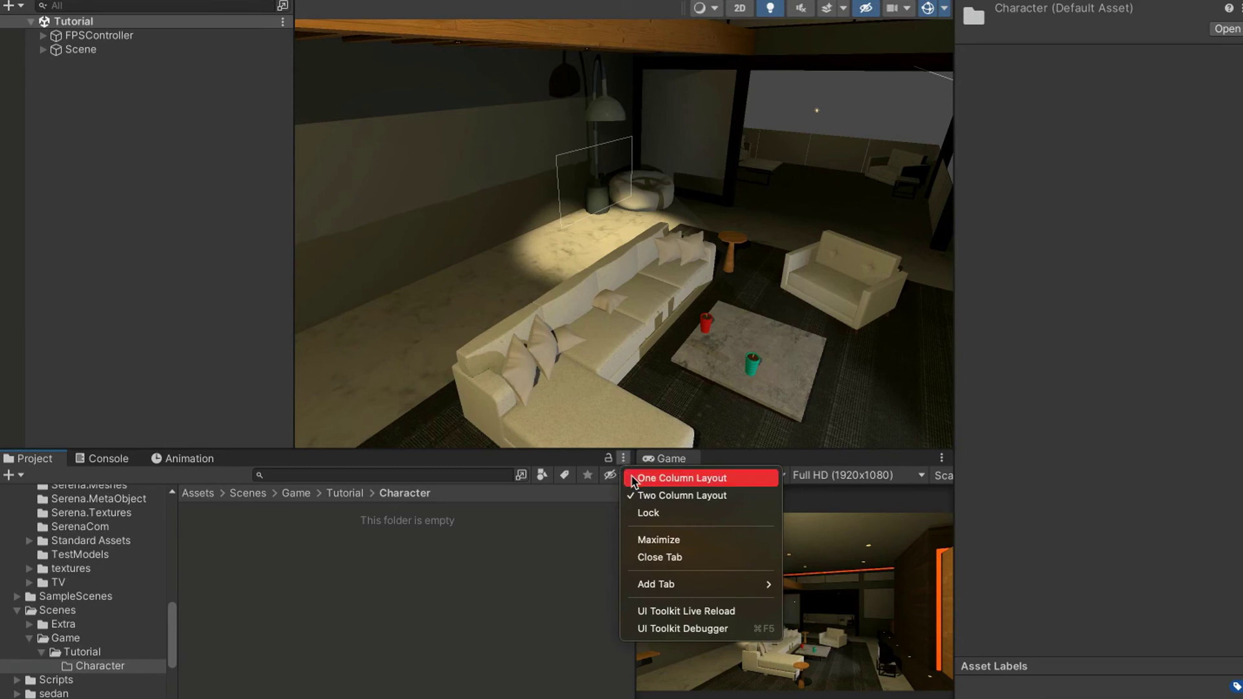
click(632, 480)
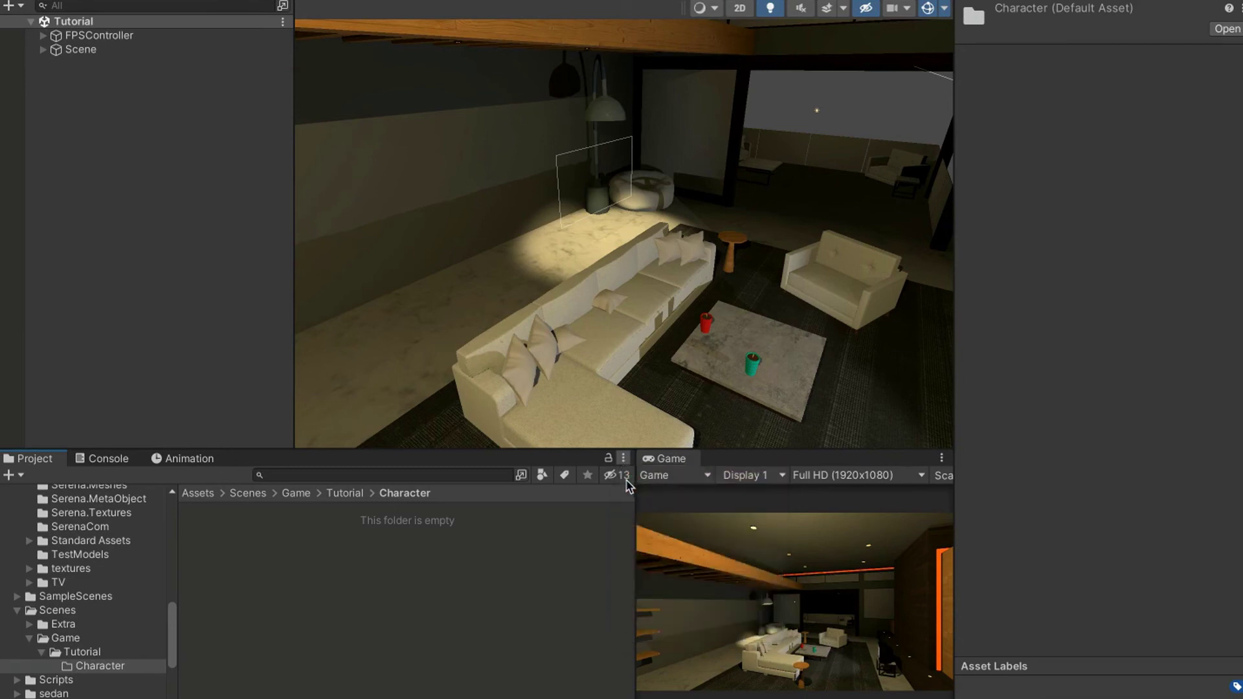
Select the MyCharacterVRM prefab and its asset folders and move them into Character.
scroll(216, 574, down, 8)
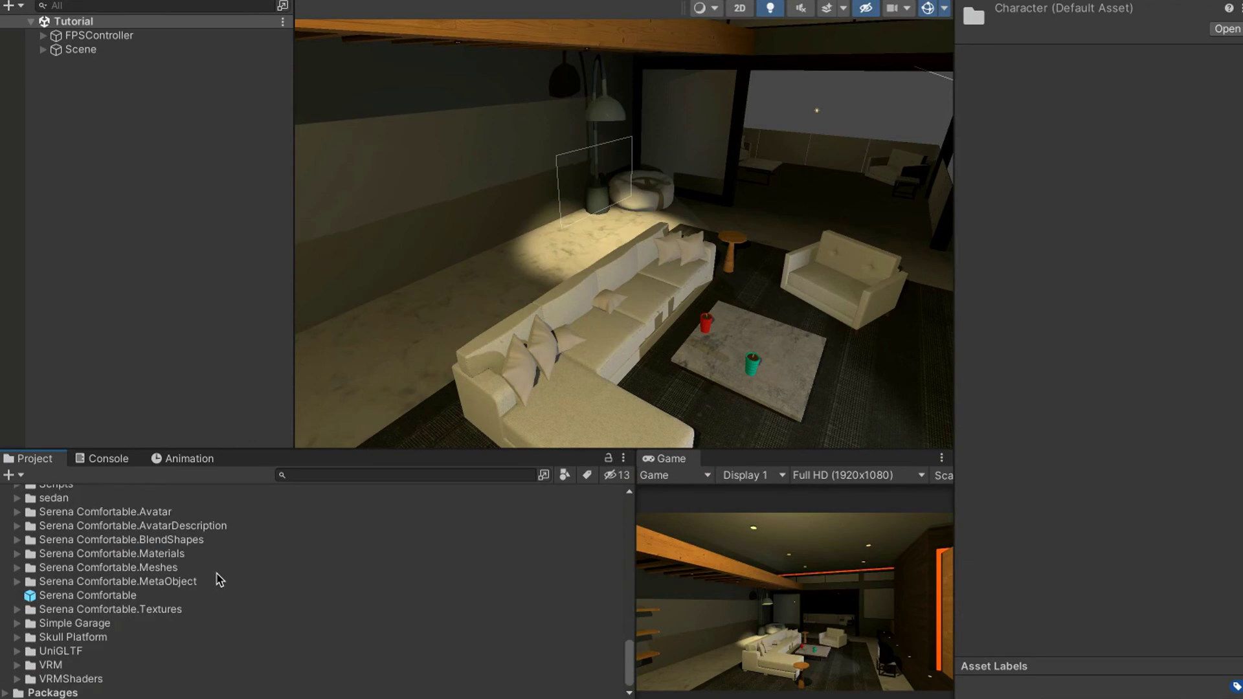
scroll(219, 578, up, 2)
scroll(189, 567, down, 2)
scroll(189, 566, up, 15)
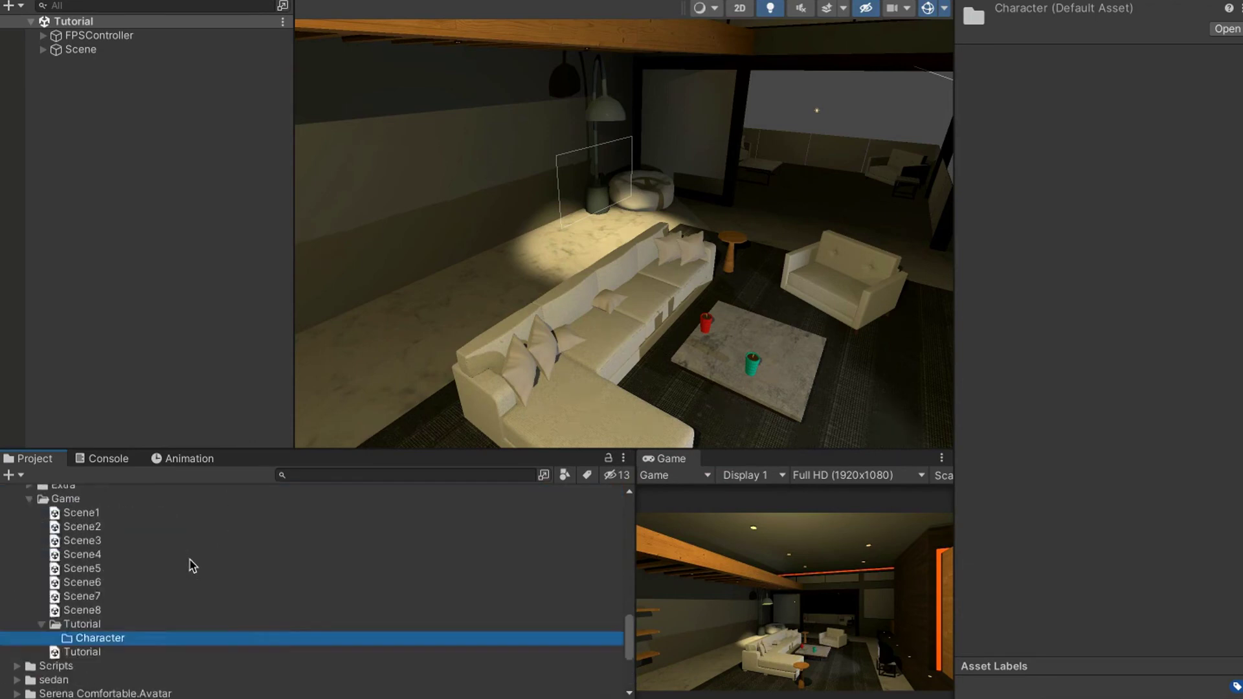
click(95, 647)
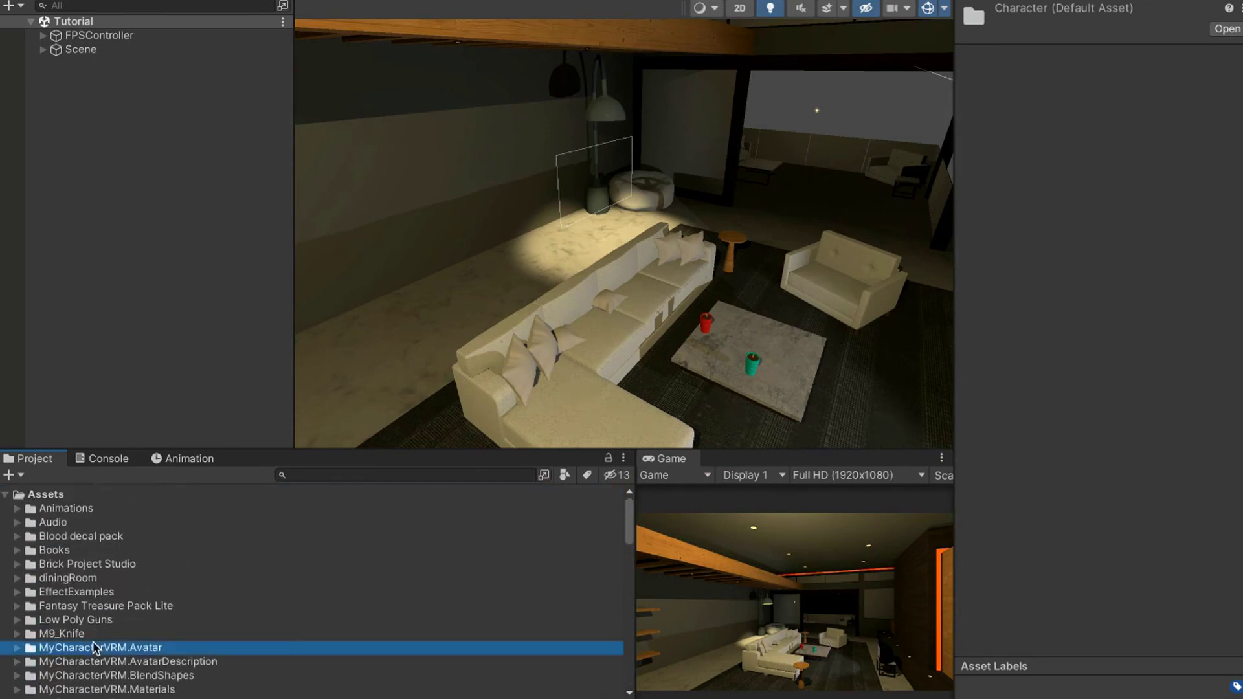
scroll(97, 641, down, 5)
scroll(107, 531, up, 1)
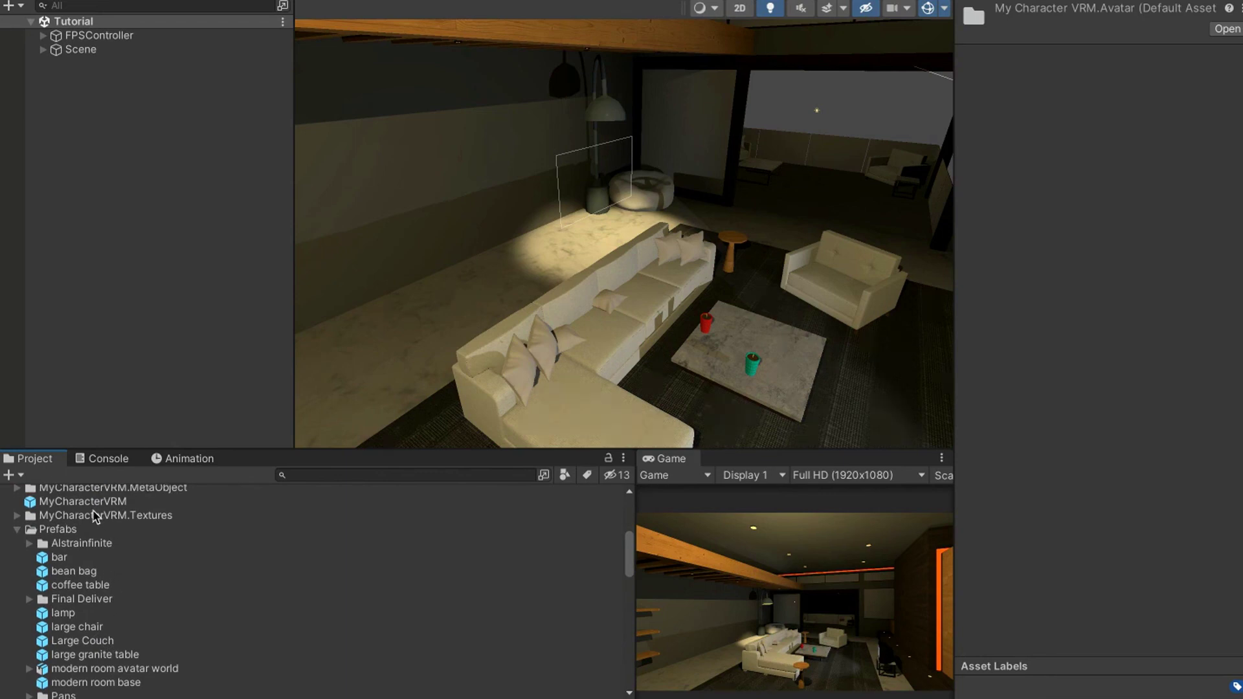
scroll(94, 518, up, 1)
shift+click(91, 518)
shift+click(86, 526)
drag(95, 515, 100, 578)
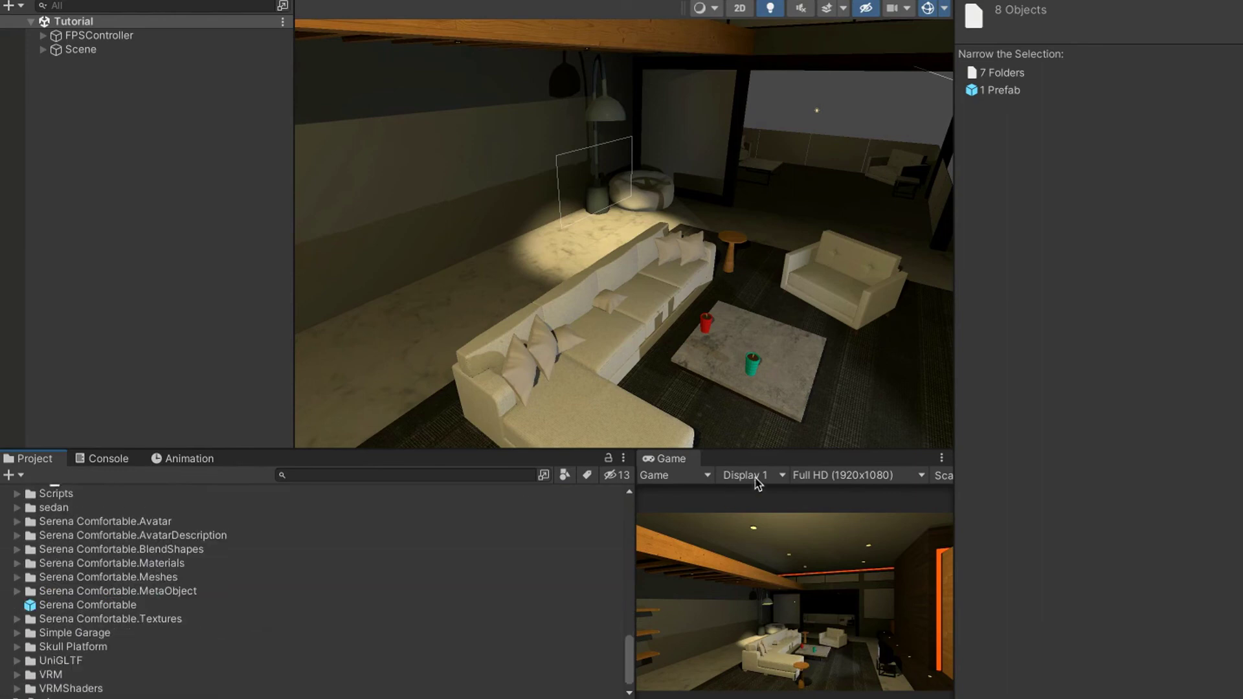
Return the Project panel to Two Column Layout and check the moved MyCharacterVRM items.
click(622, 458)
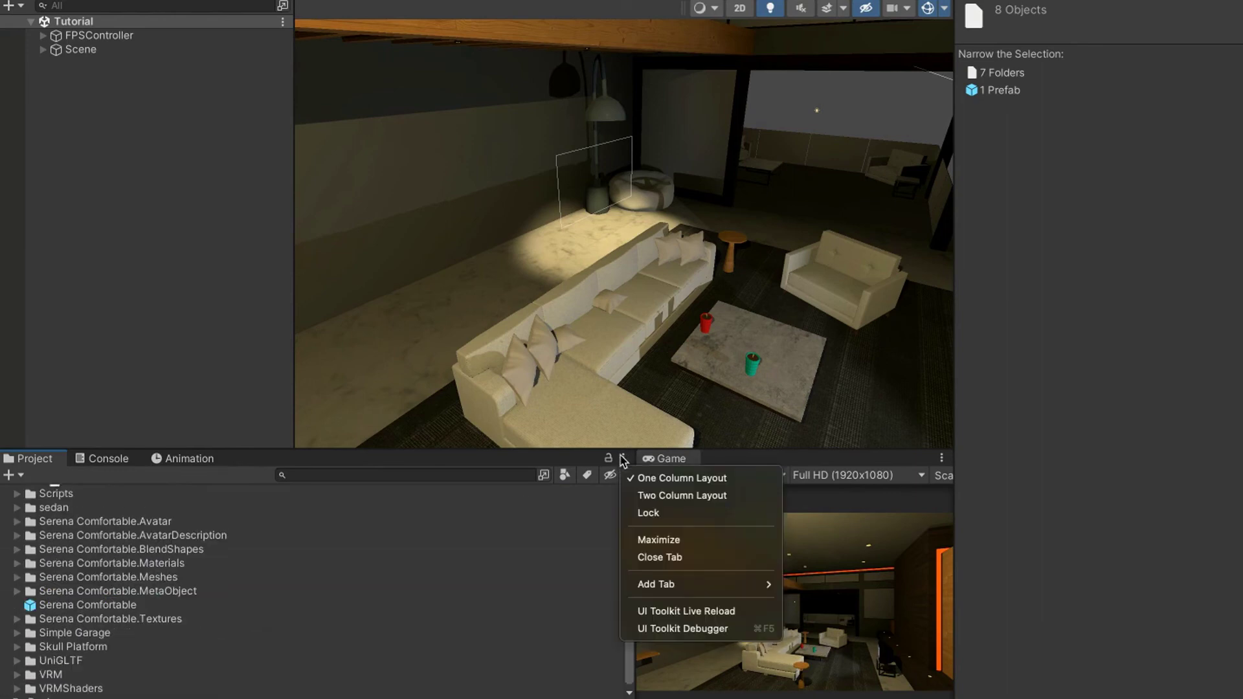
click(649, 495)
click(410, 652)
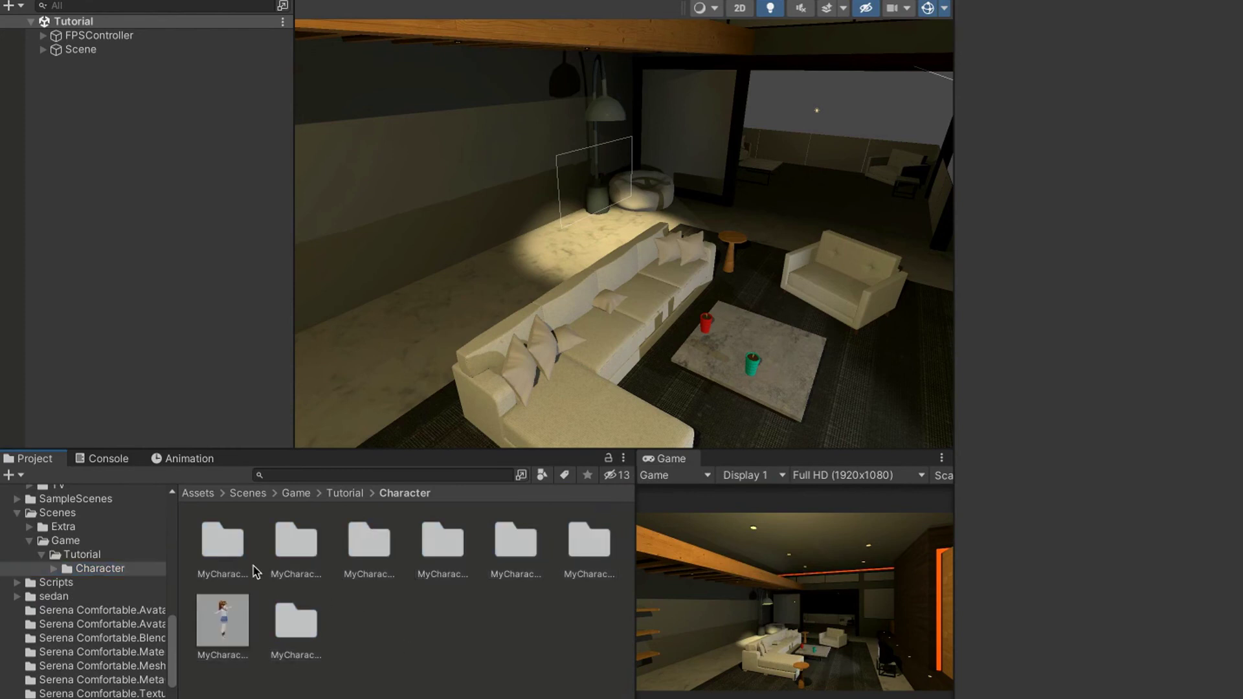
click(231, 551)
click(217, 615)
click(247, 546)
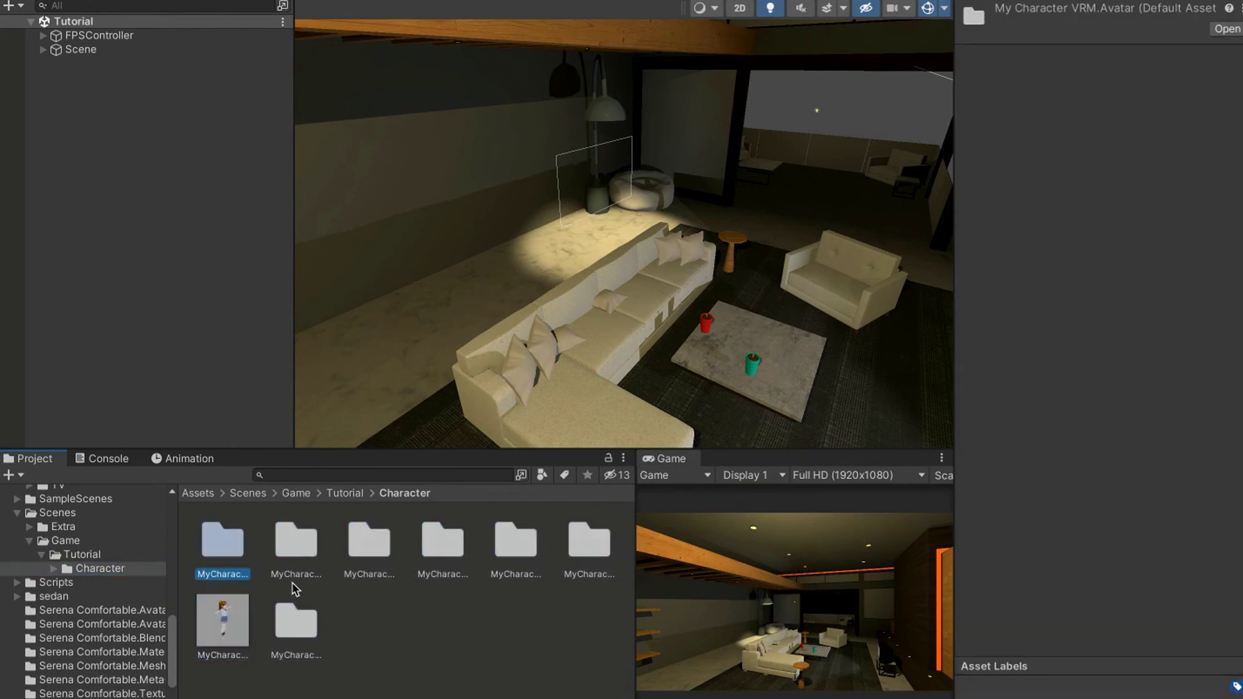
click(297, 565)
click(216, 619)
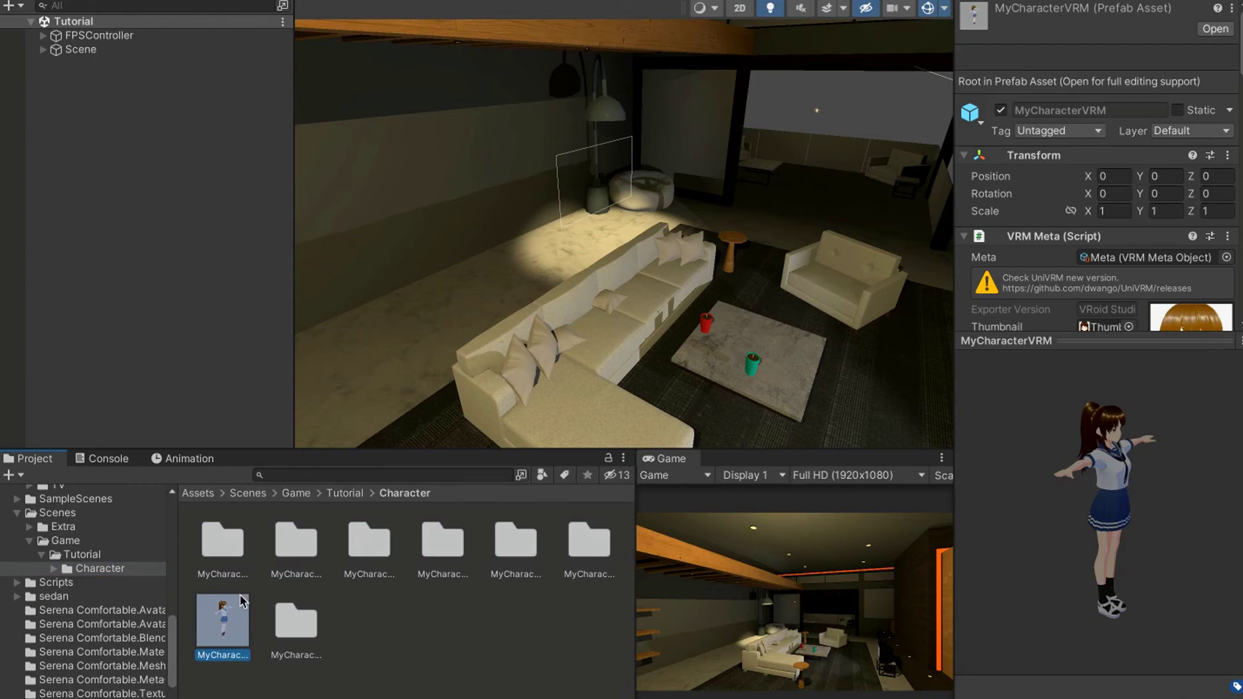
Place MyCharacterVRM in the scene facing the camera, then choose Import New Asset in Character.
right_drag(632, 284, 406, 352)
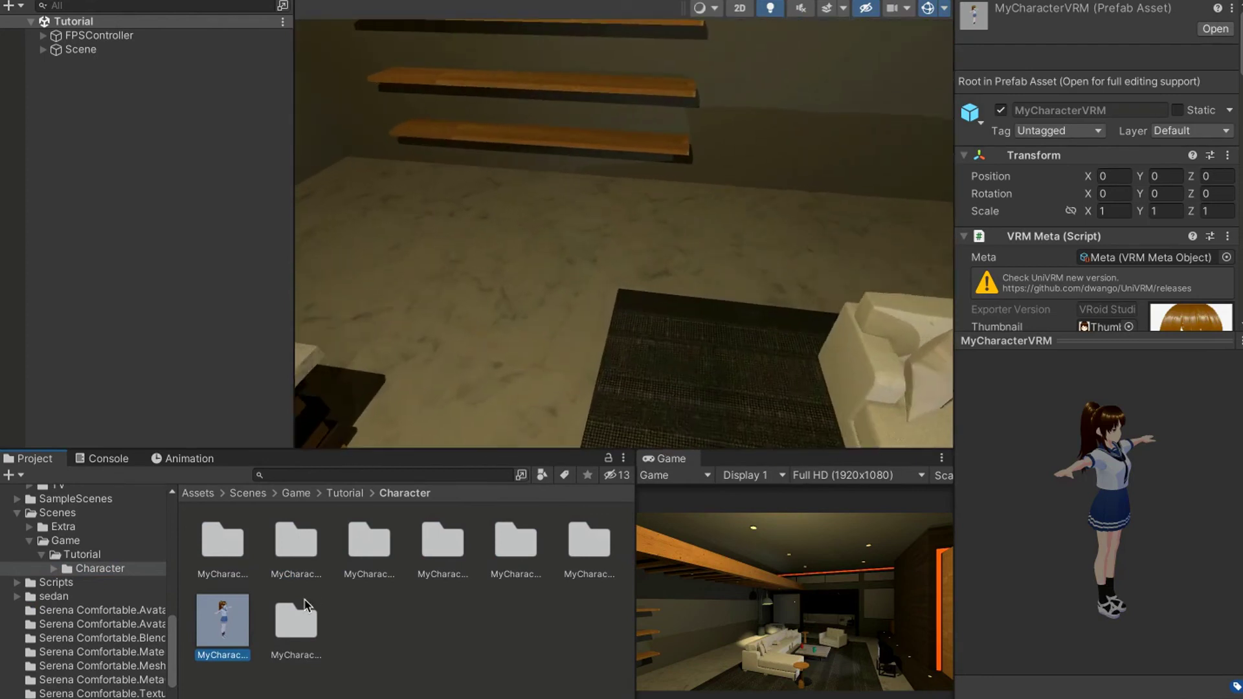
drag(372, 524, 619, 187)
key(f)
right_drag(619, 187, 744, 233)
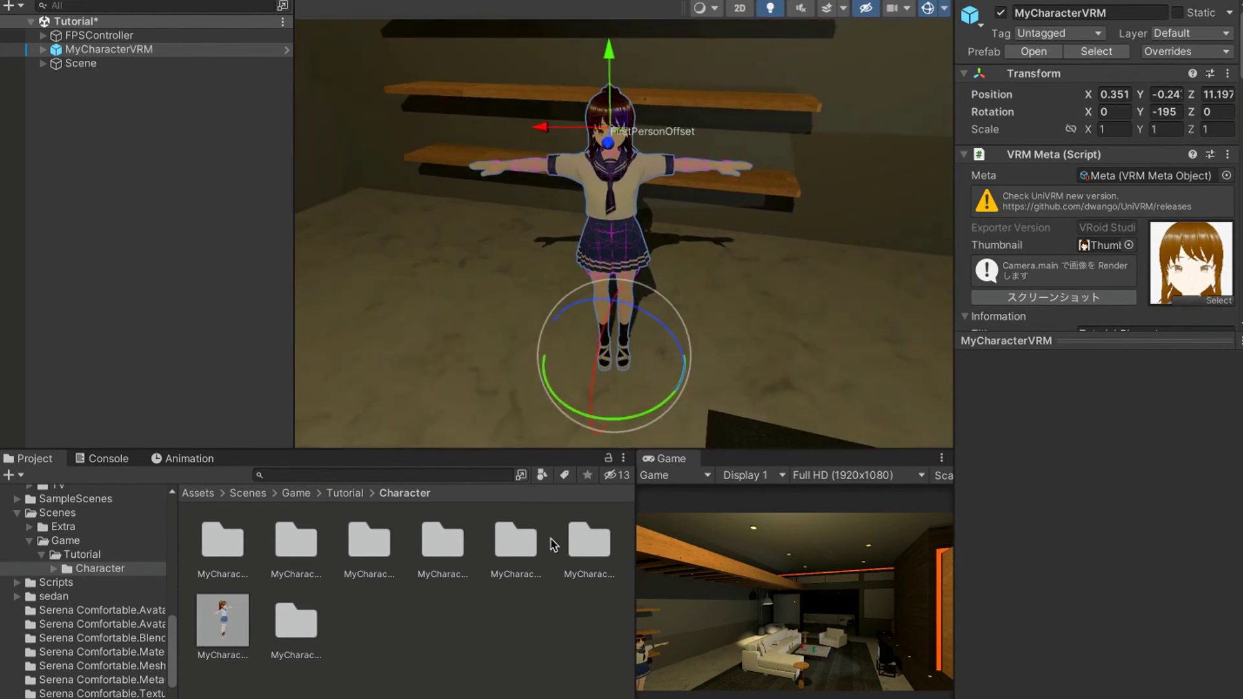
right_click(409, 625)
click(466, 413)
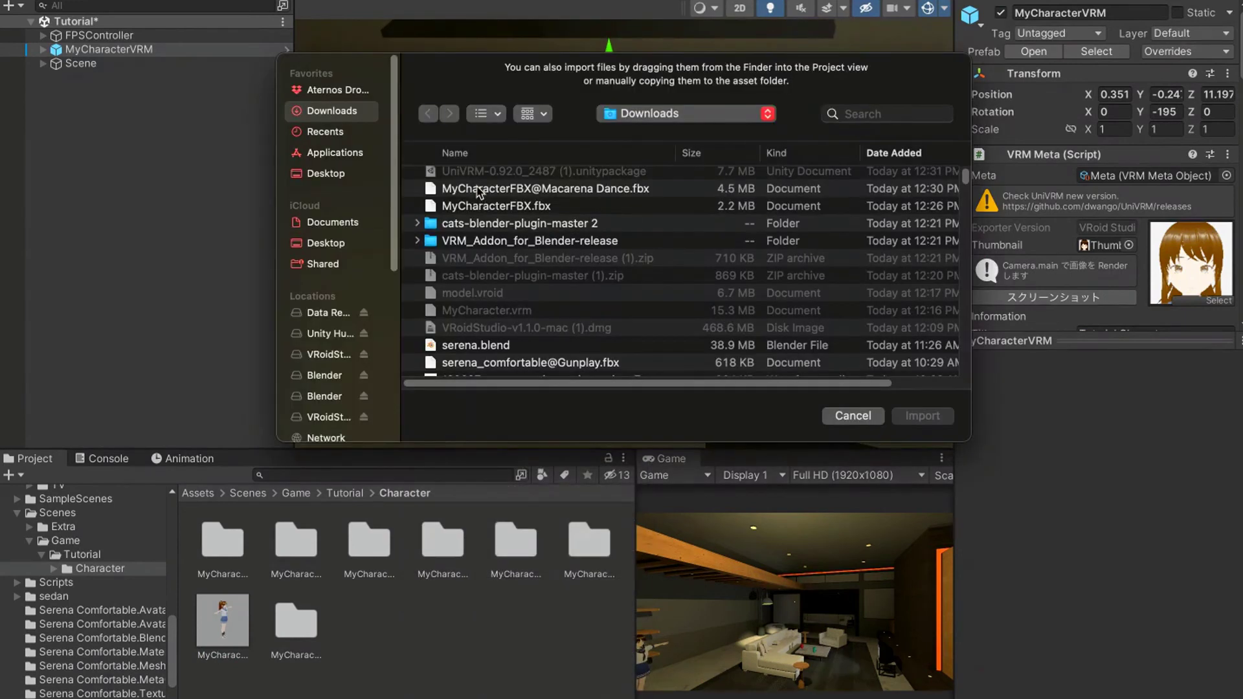
Import the Macarena Dance FBX and place it in the scene beside the avatar, rotated to Y 90.
double_click(447, 189)
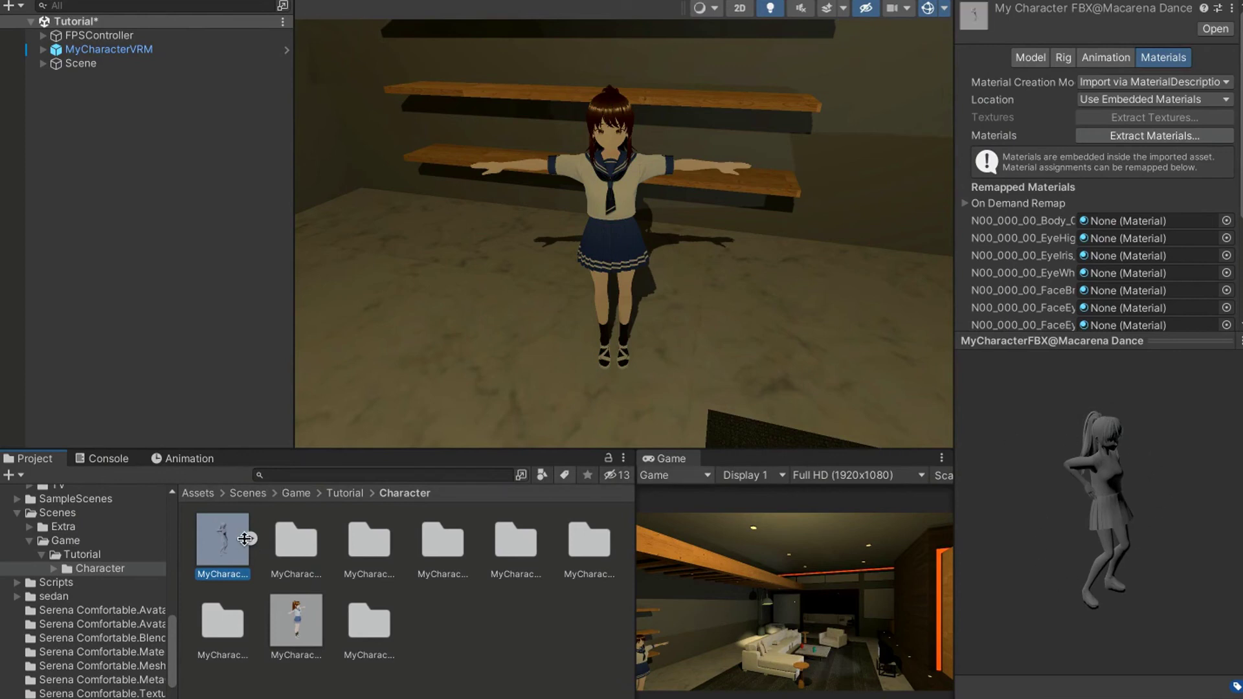
click(250, 537)
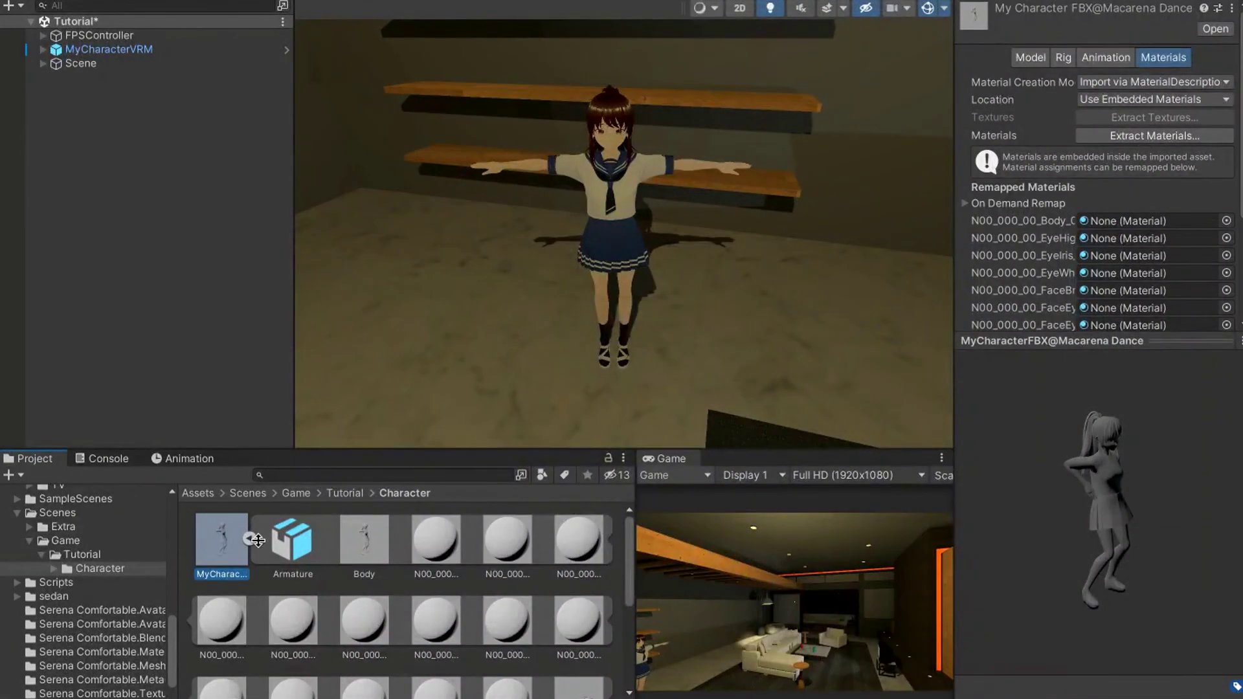
drag(225, 547, 354, 416)
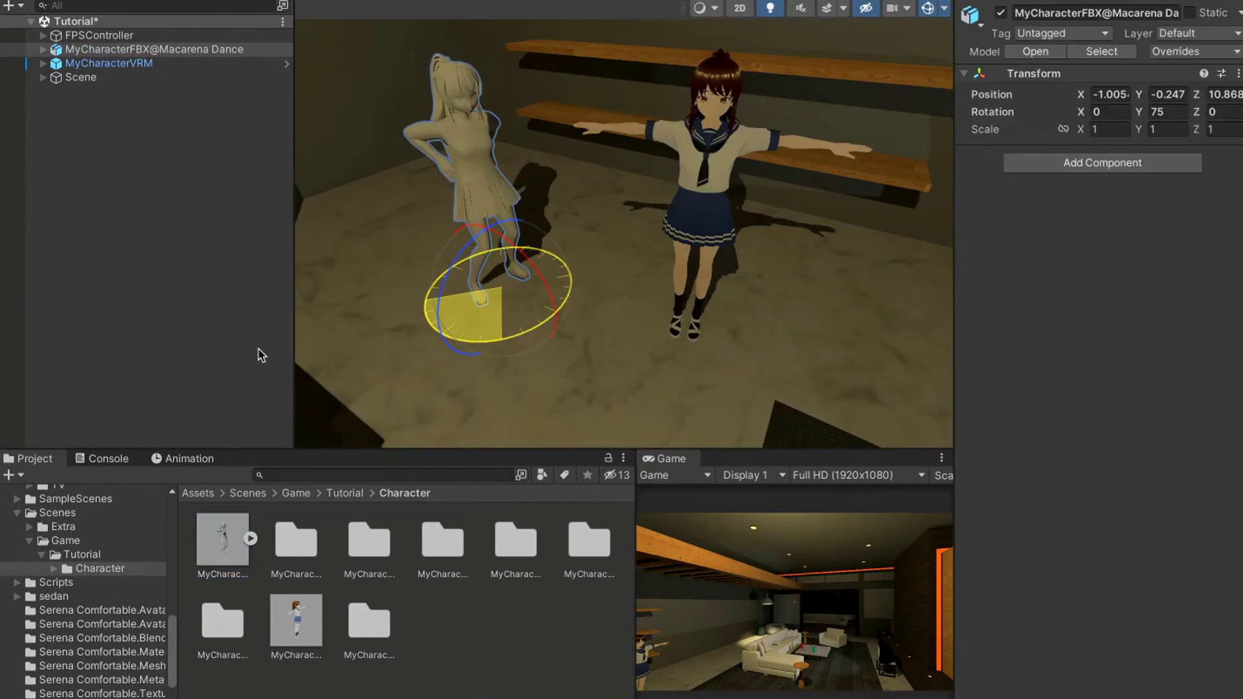
key(e)
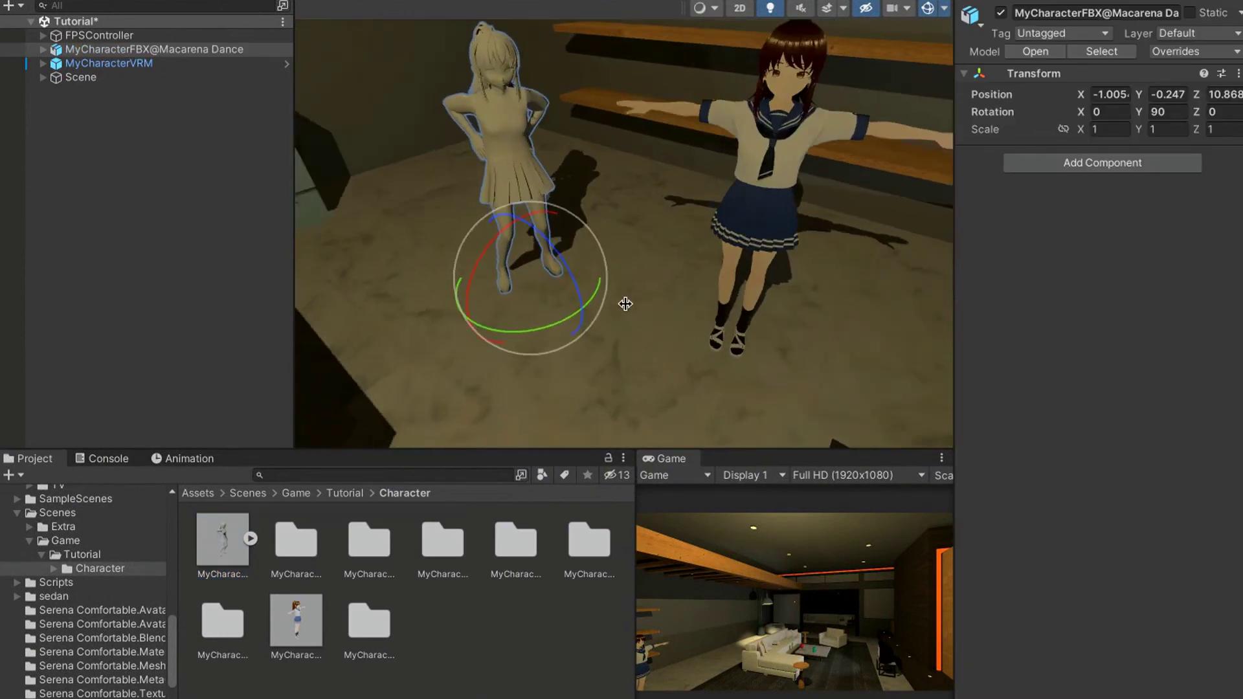
right_drag(625, 303, 469, 247)
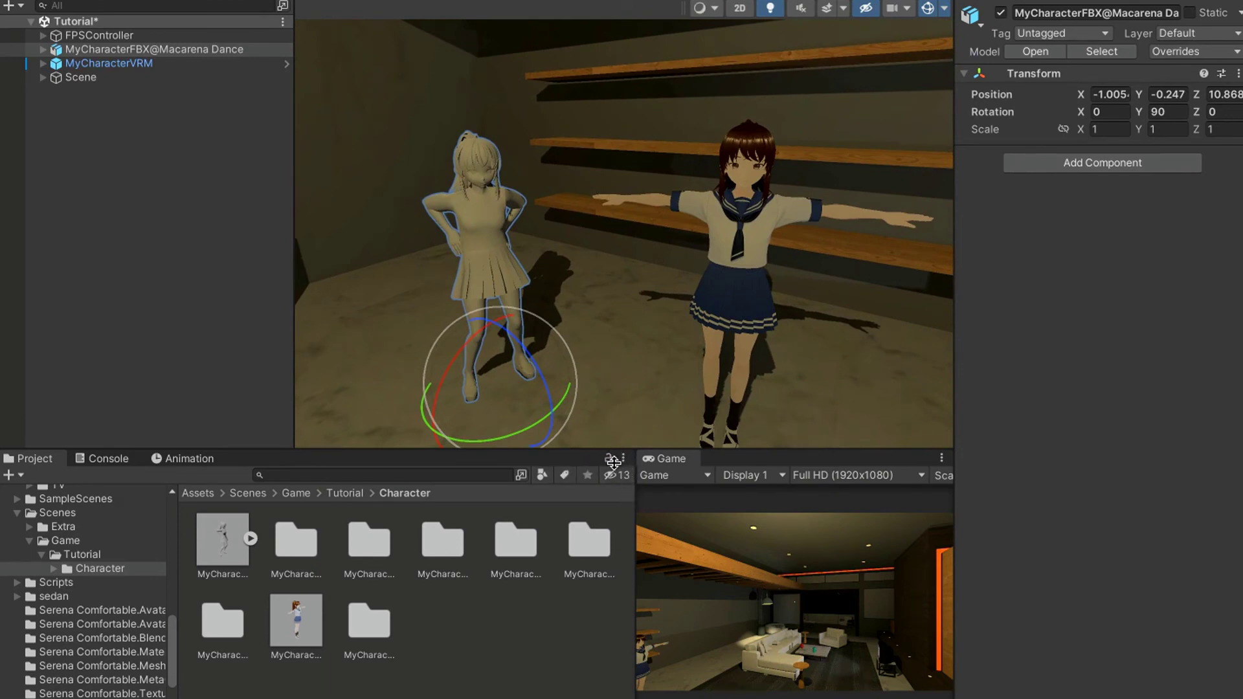
click(623, 458)
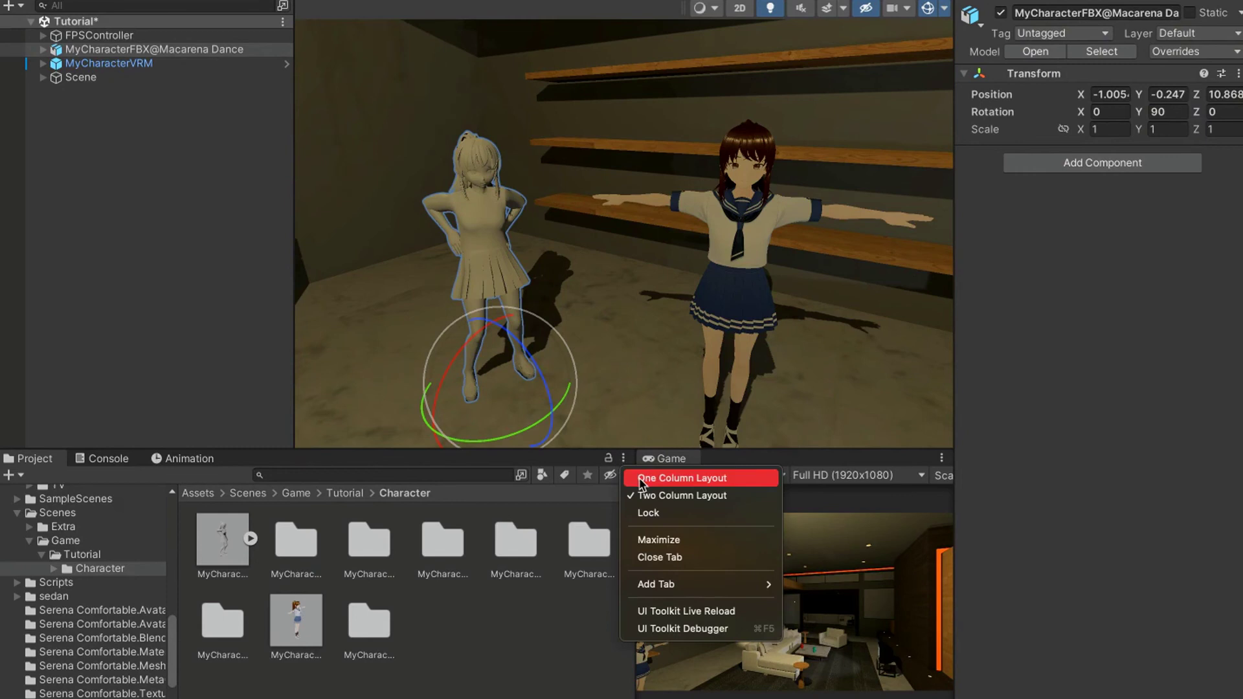
Switch the Project panel to One Column Layout and show the Macarena Dance FBX's full remapping slot list.
click(639, 480)
click(162, 536)
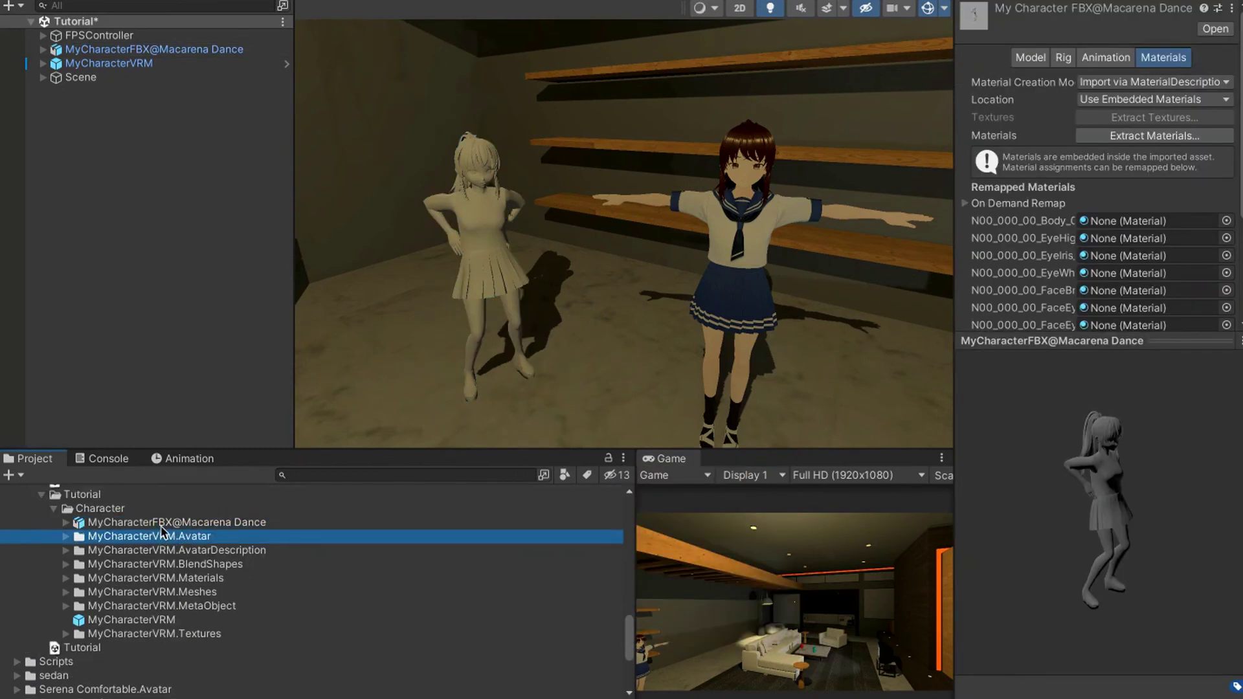
click(161, 526)
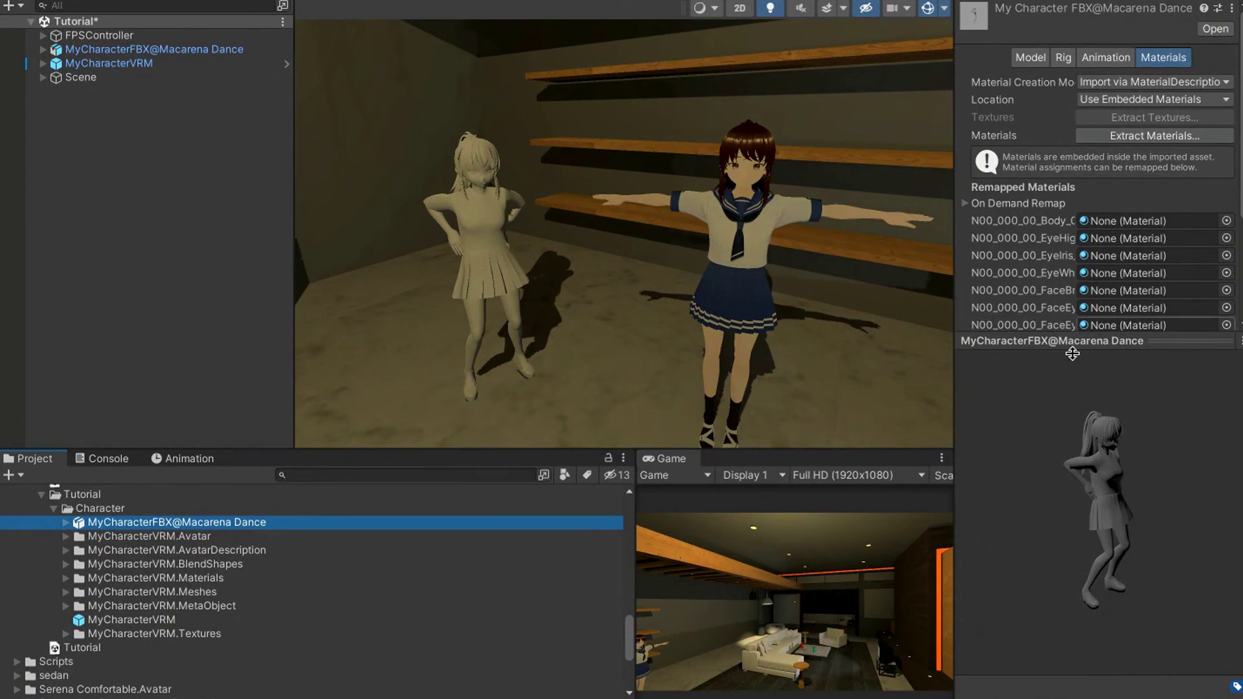
drag(1085, 417, 1085, 602)
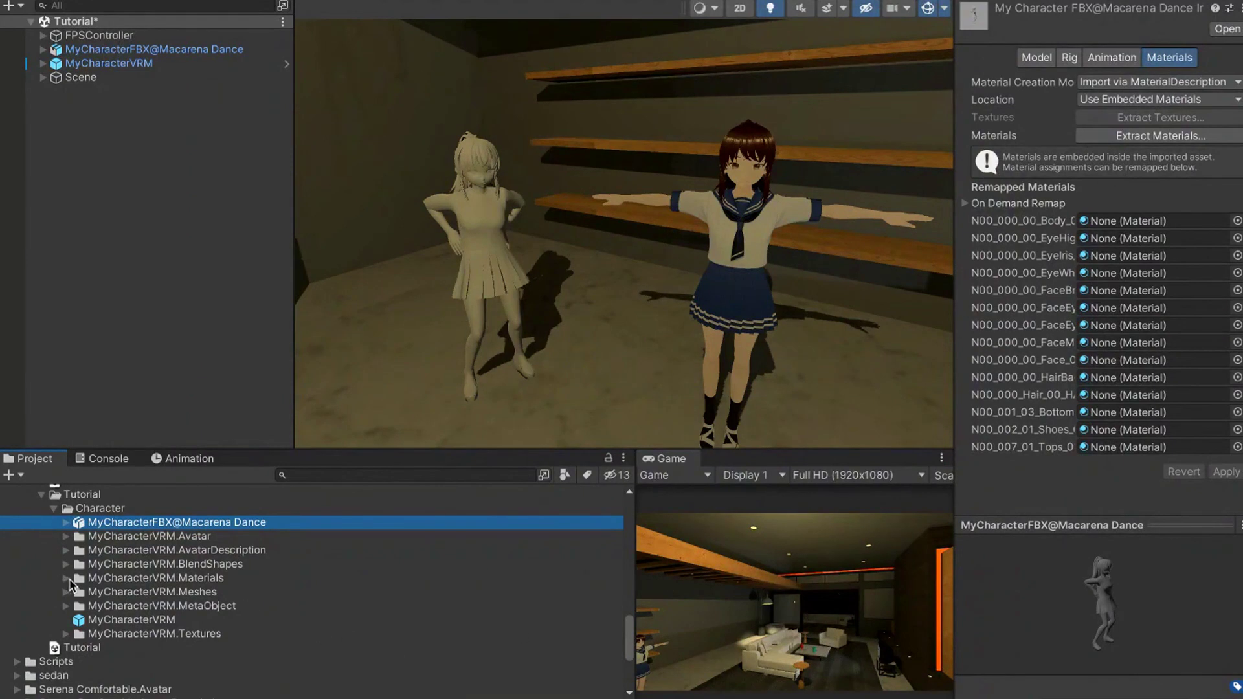
Expand MyCharacterVRM.Materials in the asset tree beside the Macarena Dance FBX import settings.
click(75, 584)
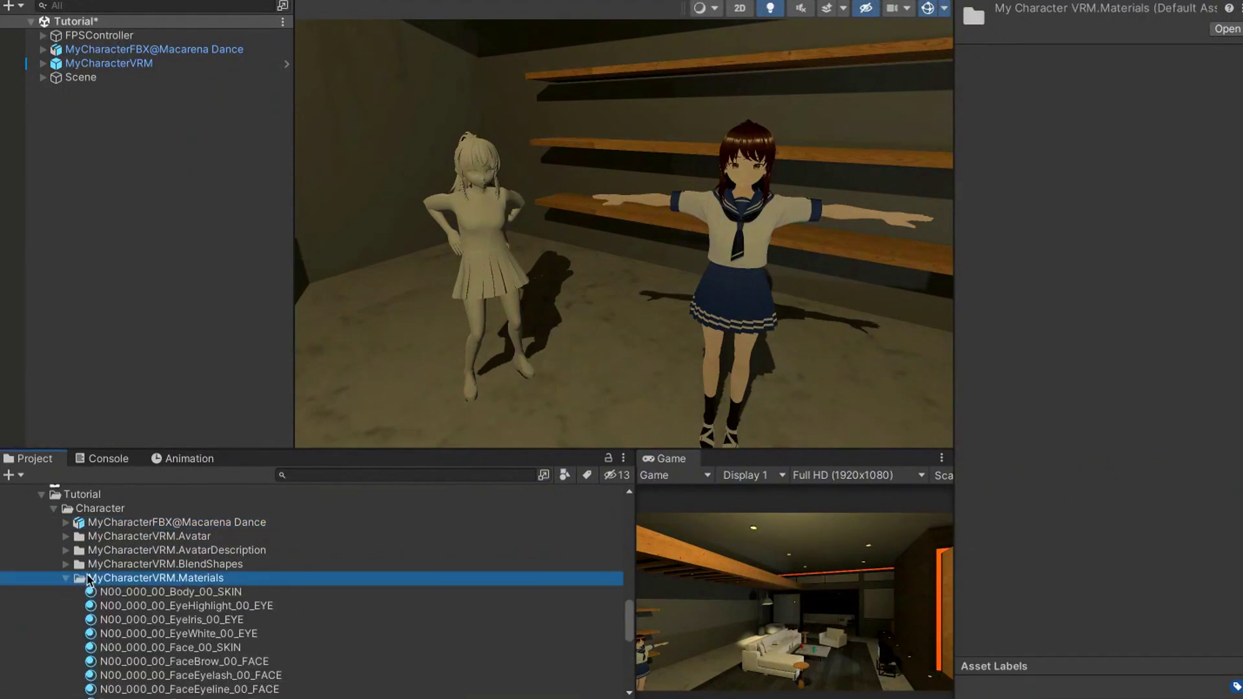
scroll(91, 577, down, 1)
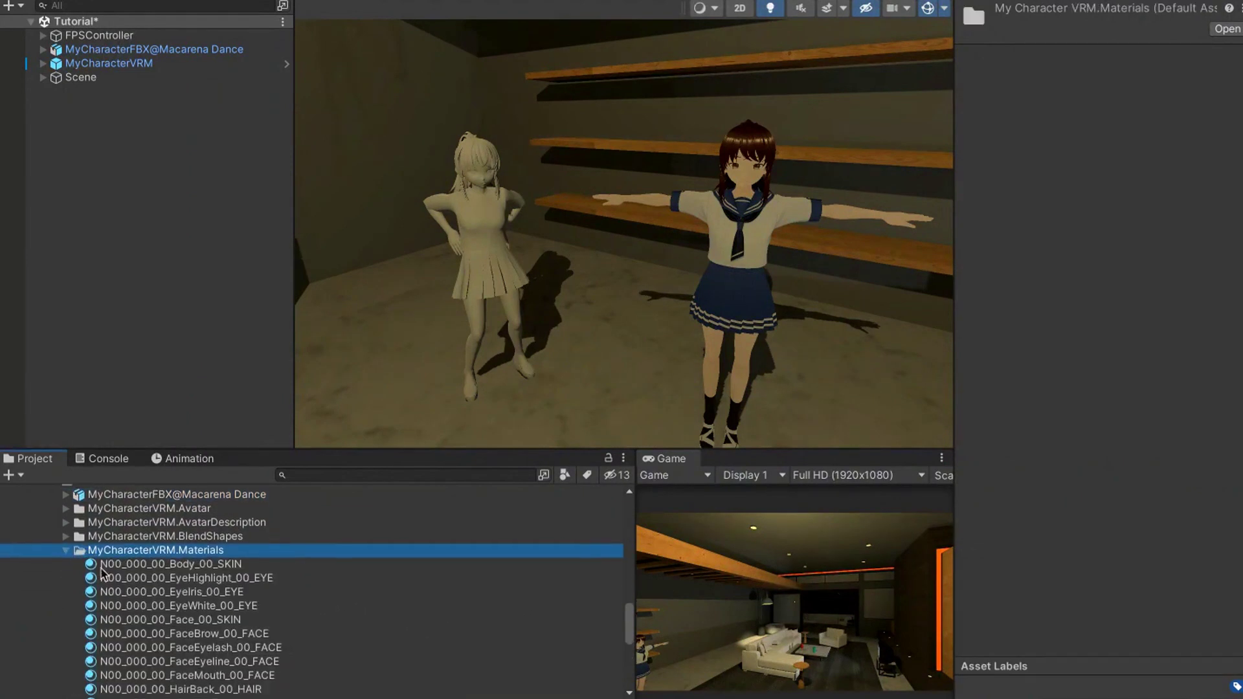
click(183, 495)
scroll(183, 511, down, 4)
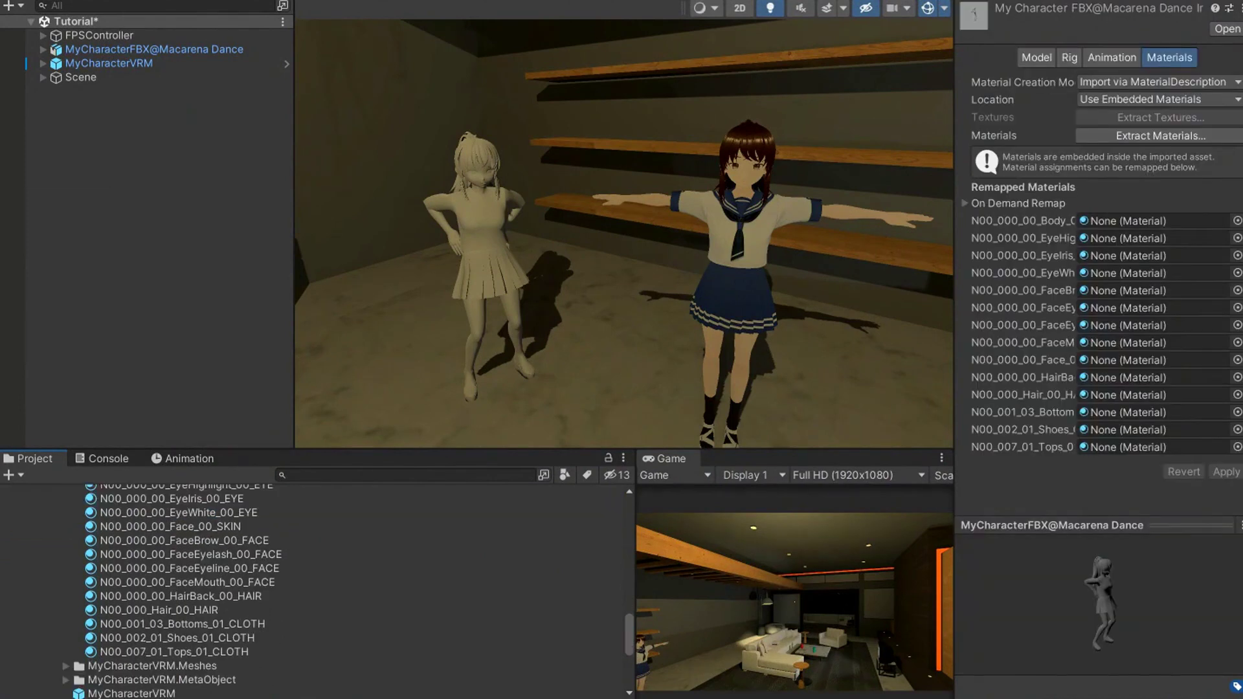
drag(954, 222, 701, 268)
Remap Body_00_SKIN, EyeHighlight, EyeIris and EyeWhite to their VRM materials and apply.
scroll(184, 534, up, 2)
click(185, 532)
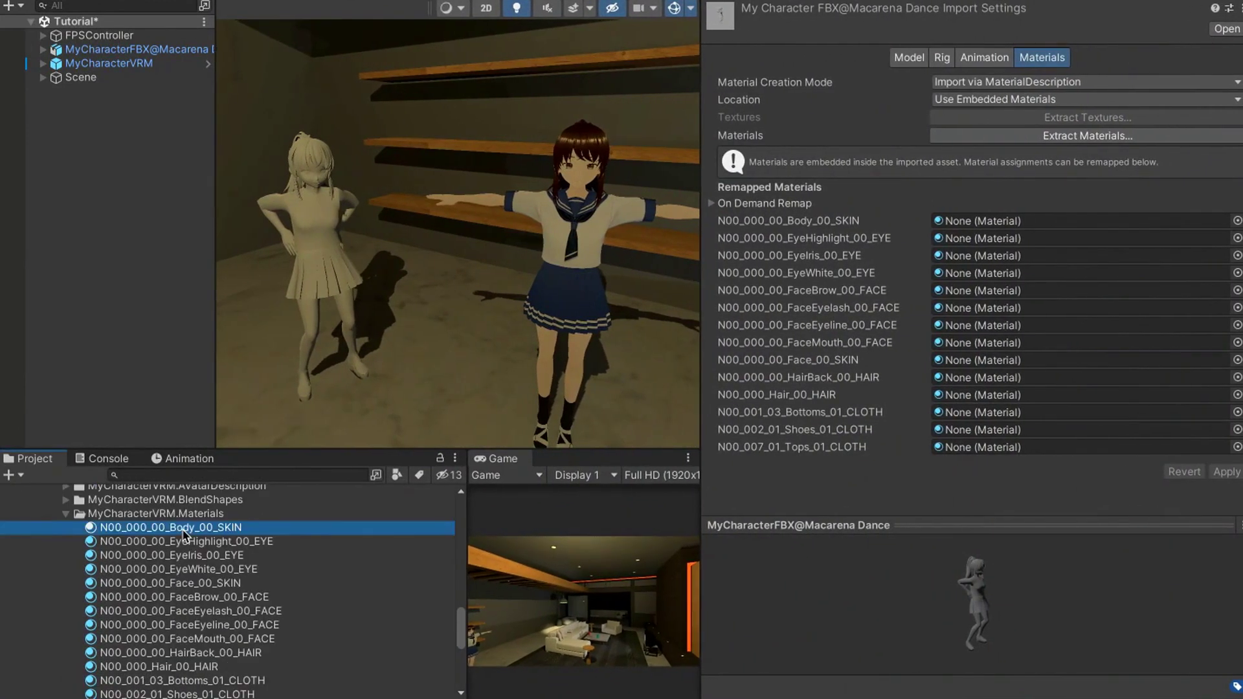
drag(203, 526, 995, 224)
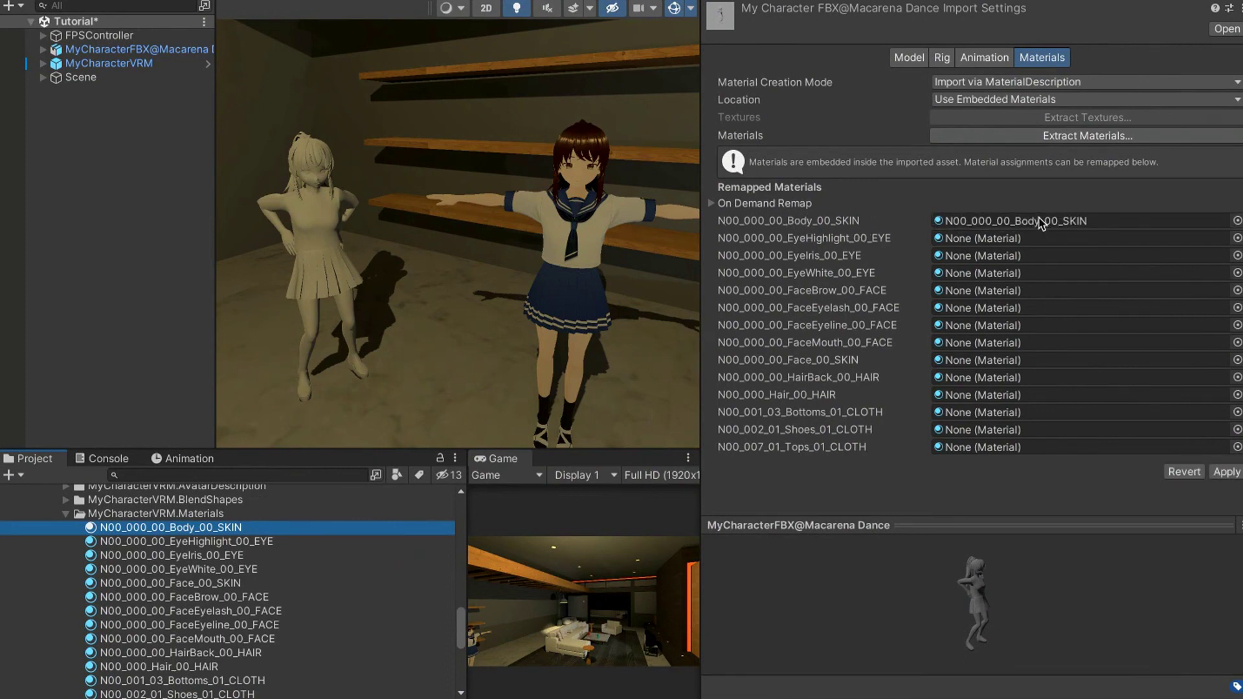
drag(196, 544, 568, 395)
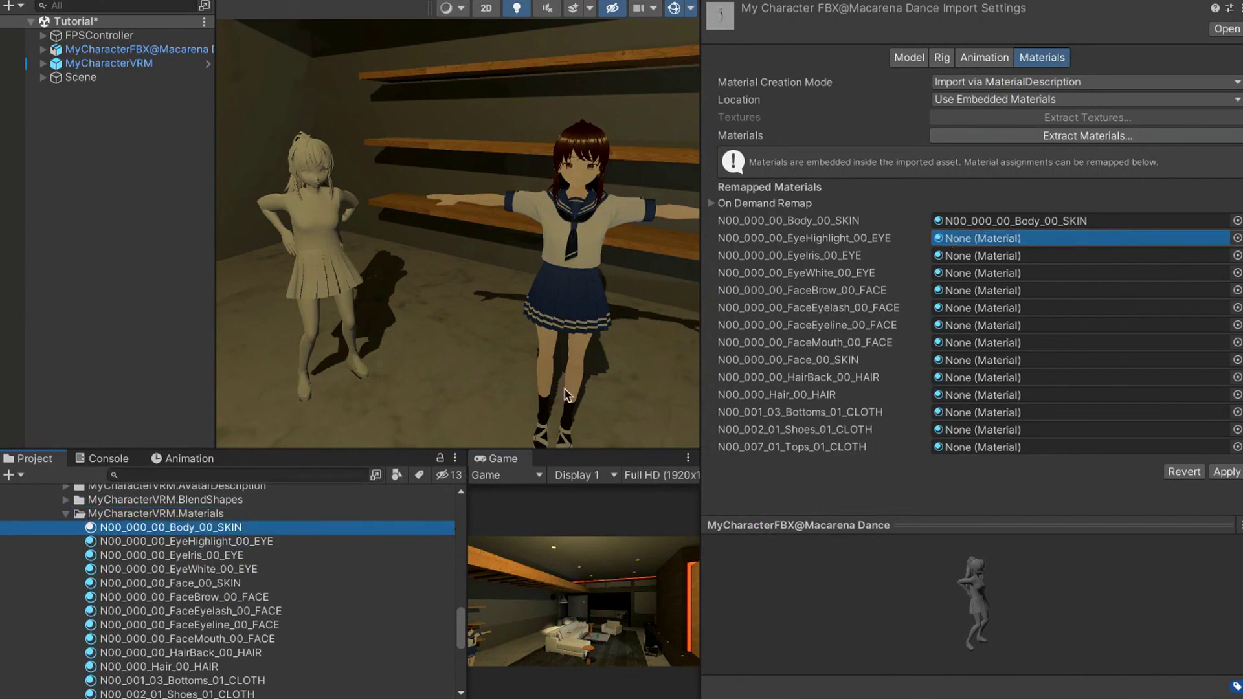
drag(136, 558, 950, 255)
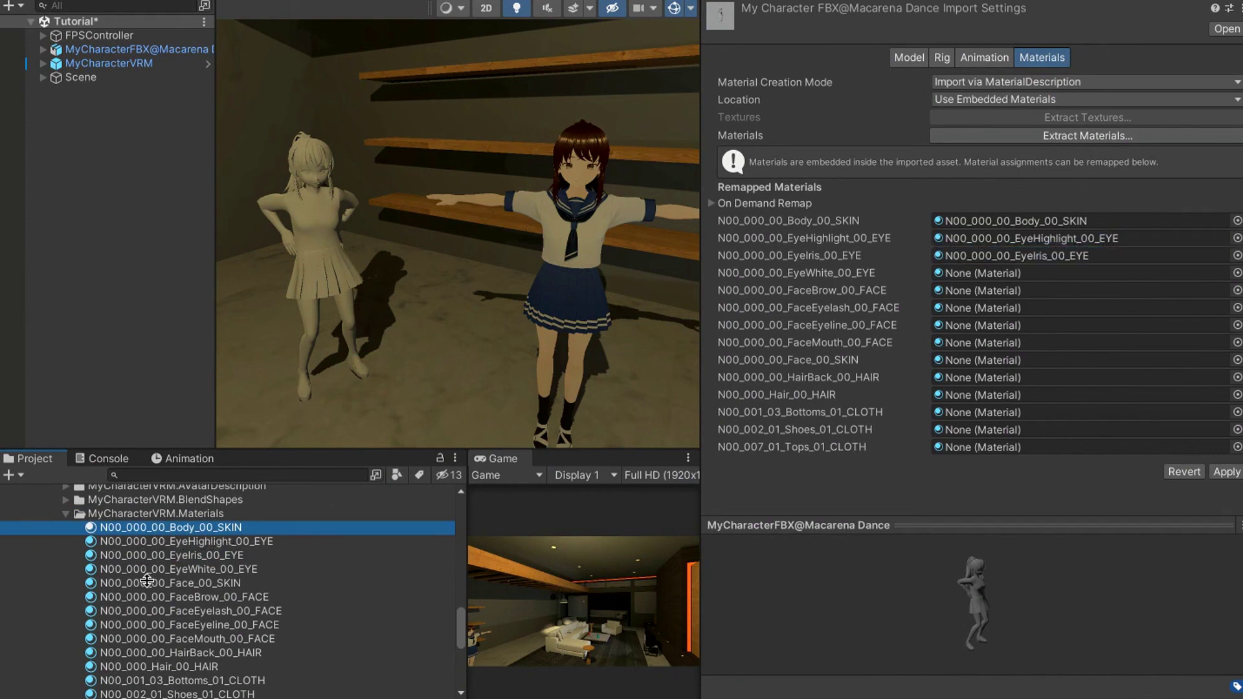
drag(153, 570, 971, 273)
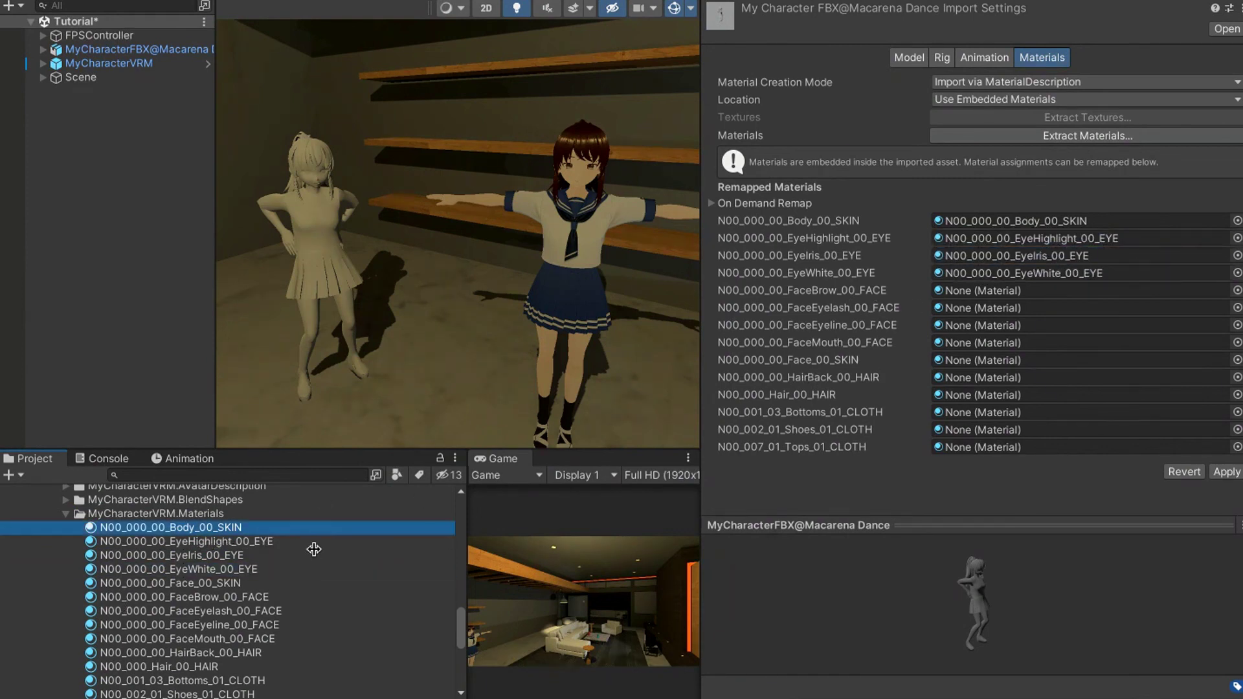
click(1226, 474)
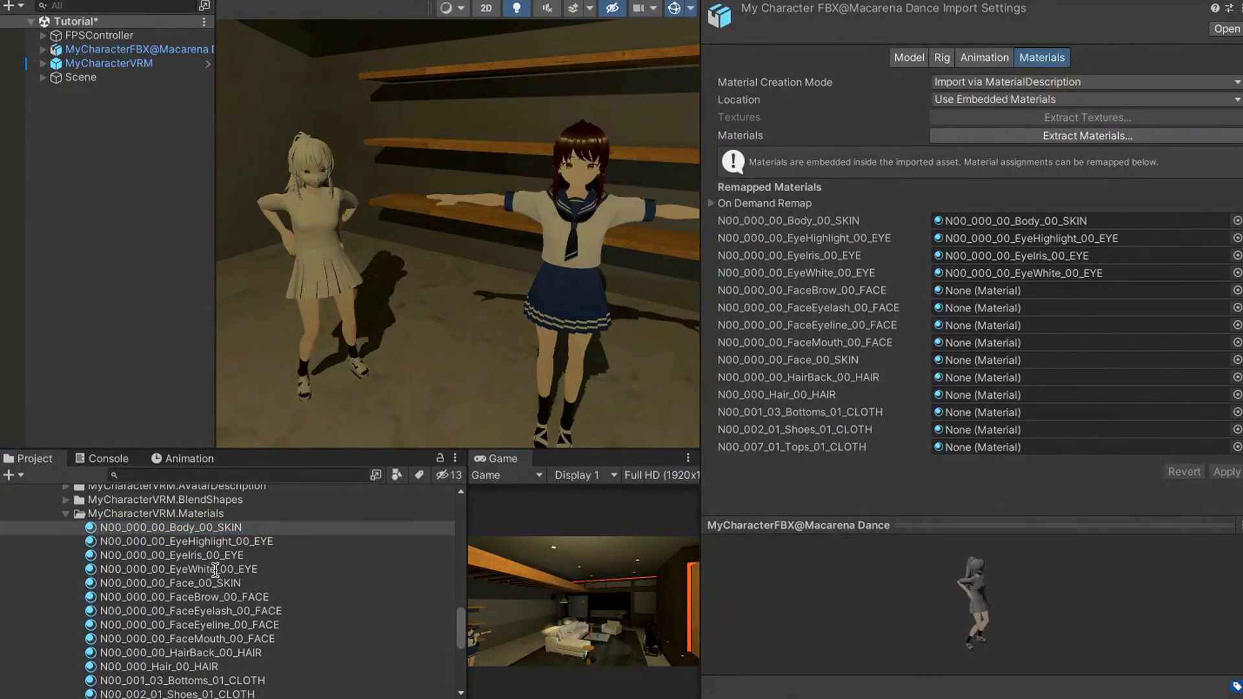
Remap FaceBrow, FaceEyelash, FaceEyeline, FaceMouth, Face_00_SKIN, HairBack, Hair, Bottoms, Shoes and Tops, then apply.
drag(173, 592, 912, 308)
click(320, 521)
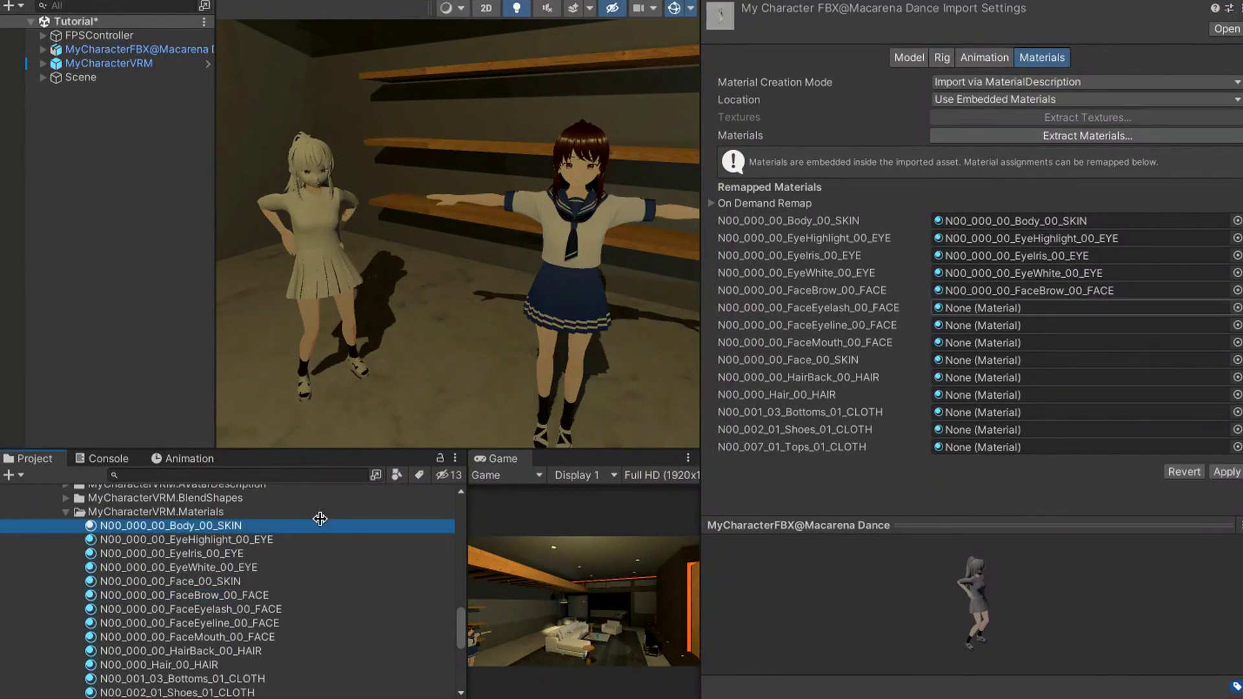
drag(189, 609, 967, 314)
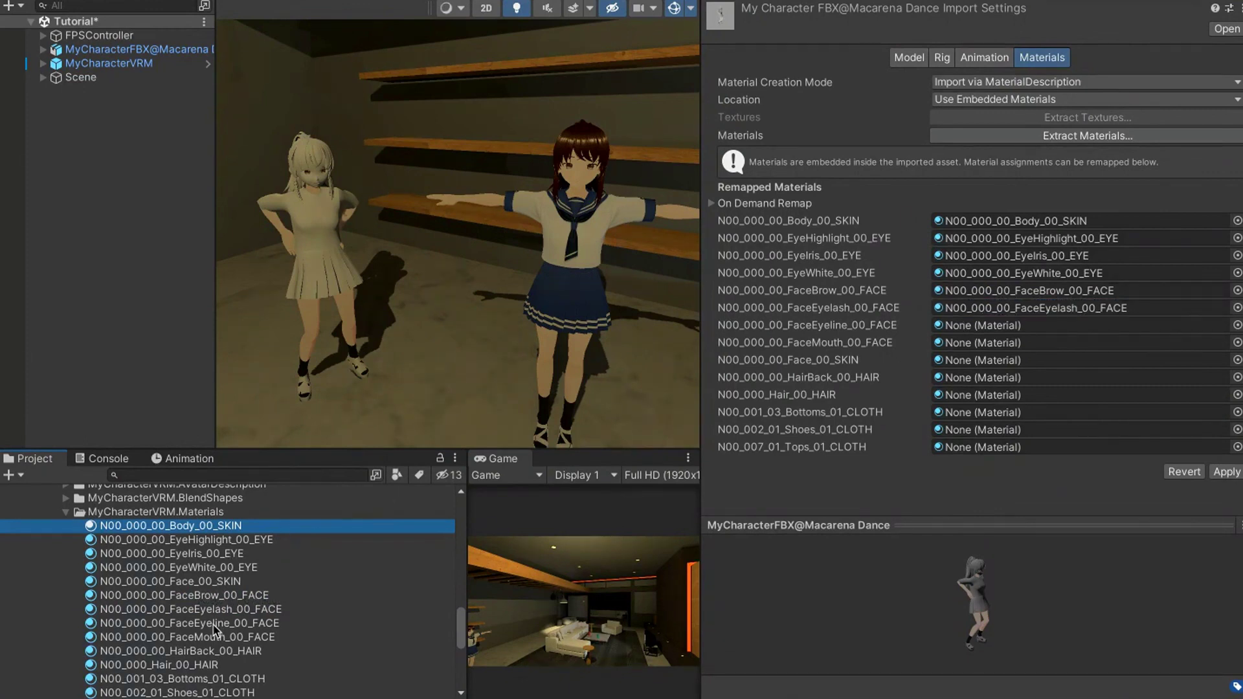
drag(216, 630, 971, 325)
drag(187, 602, 970, 342)
drag(168, 546, 971, 359)
drag(181, 615, 999, 381)
drag(181, 630, 984, 395)
drag(182, 643, 984, 412)
drag(181, 657, 977, 445)
click(1225, 472)
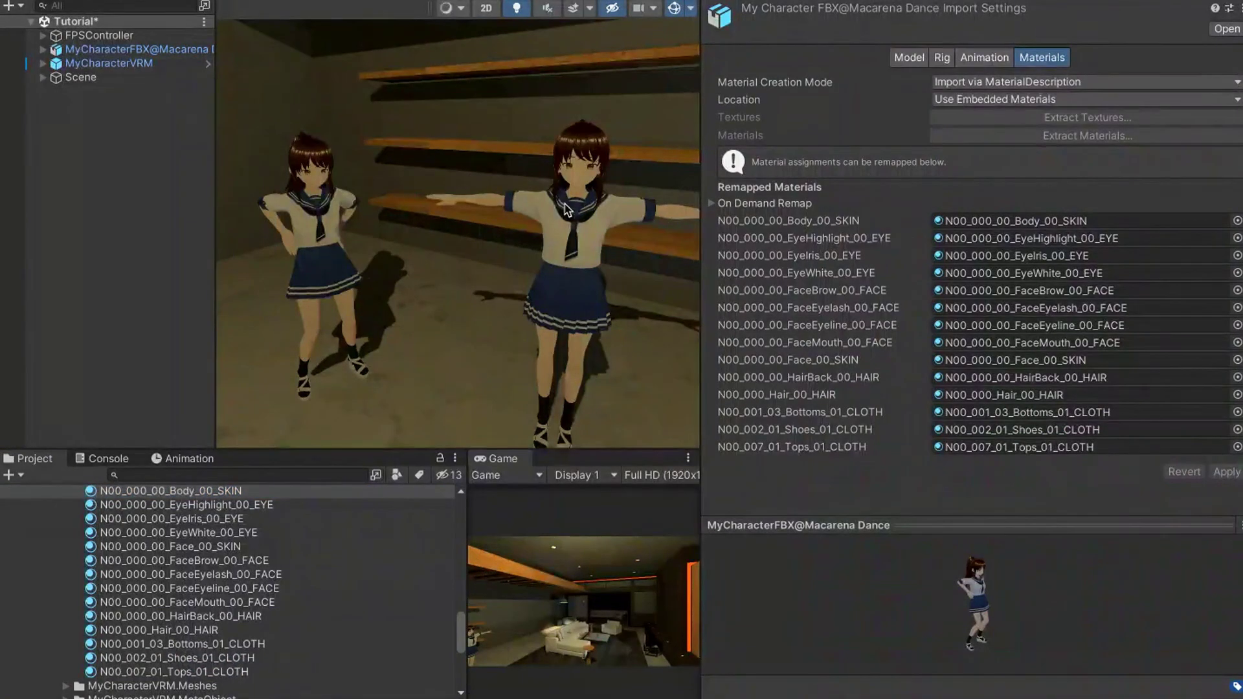
Delete the T-posed MyCharacterVRM avatar from the scene.
right_drag(527, 209, 596, 271)
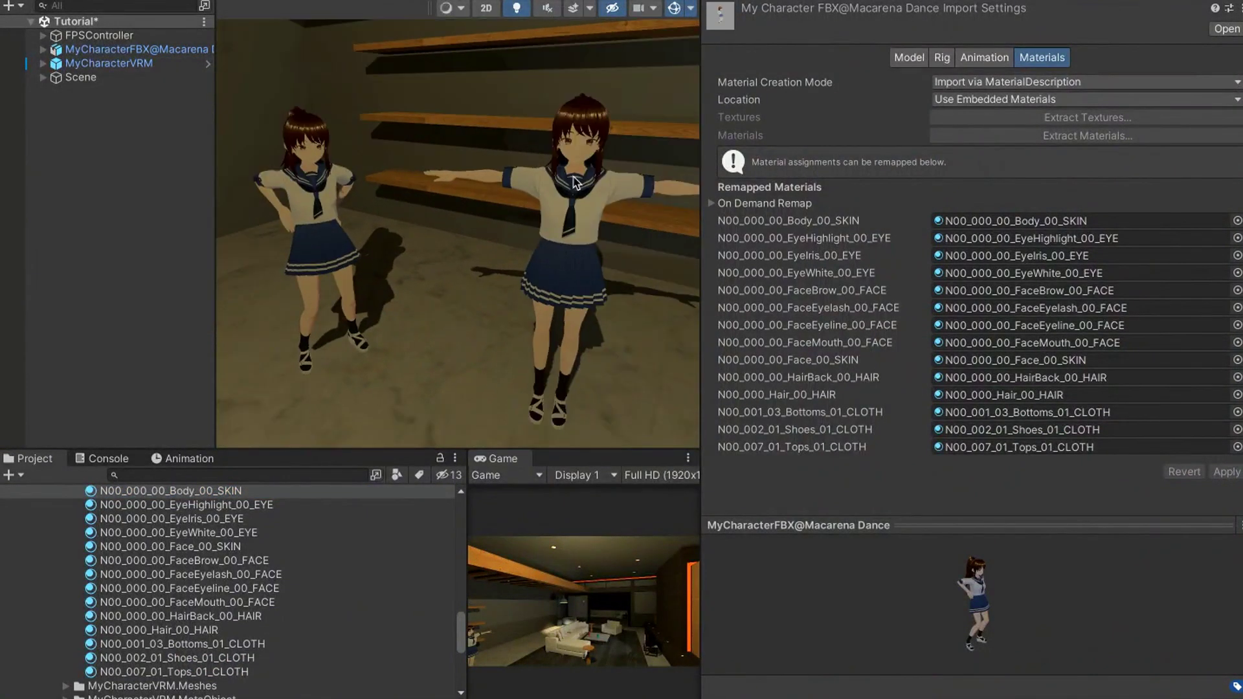
click(568, 206)
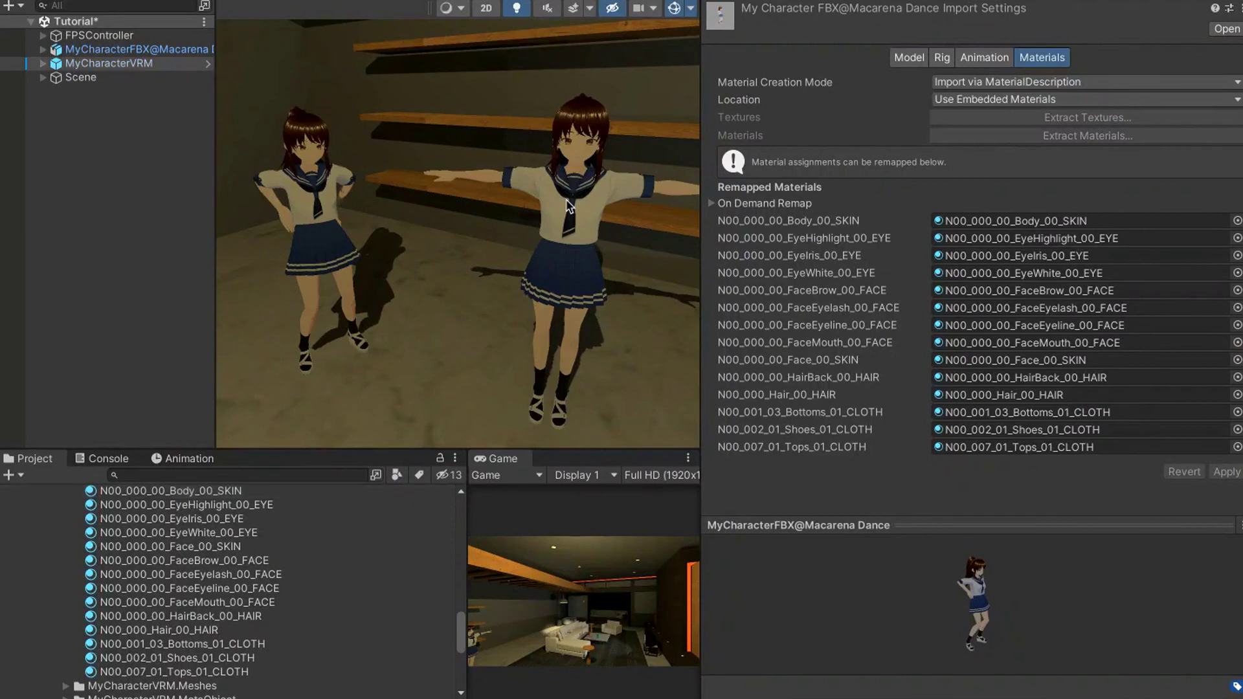
click(43, 63)
click(185, 119)
key(Delete)
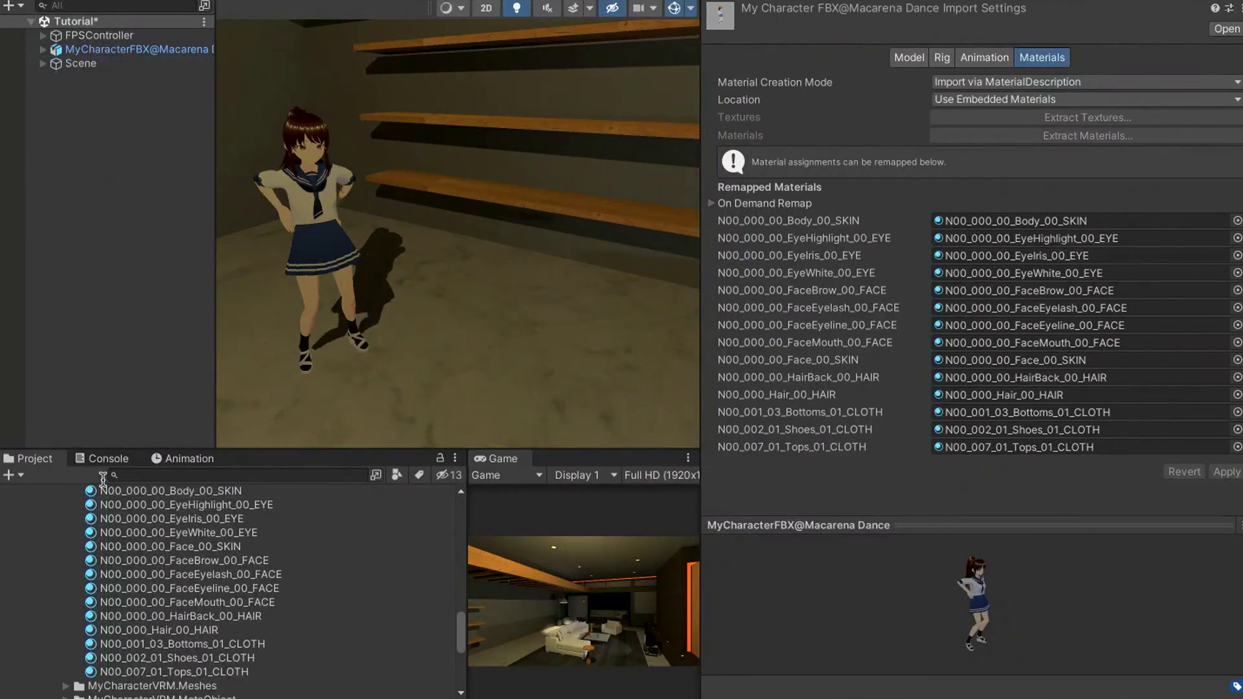
Frame the textured dancer in the scene view with the Move tool and show its transform.
scroll(161, 549, up, 3)
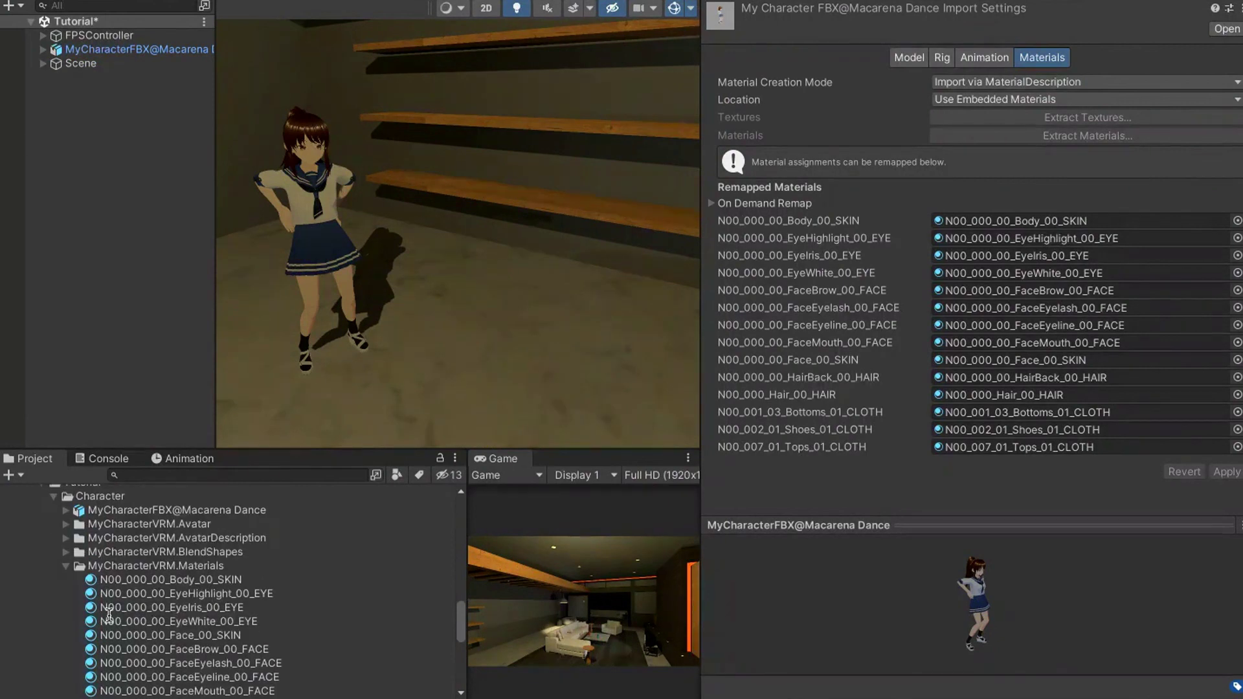
key(f)
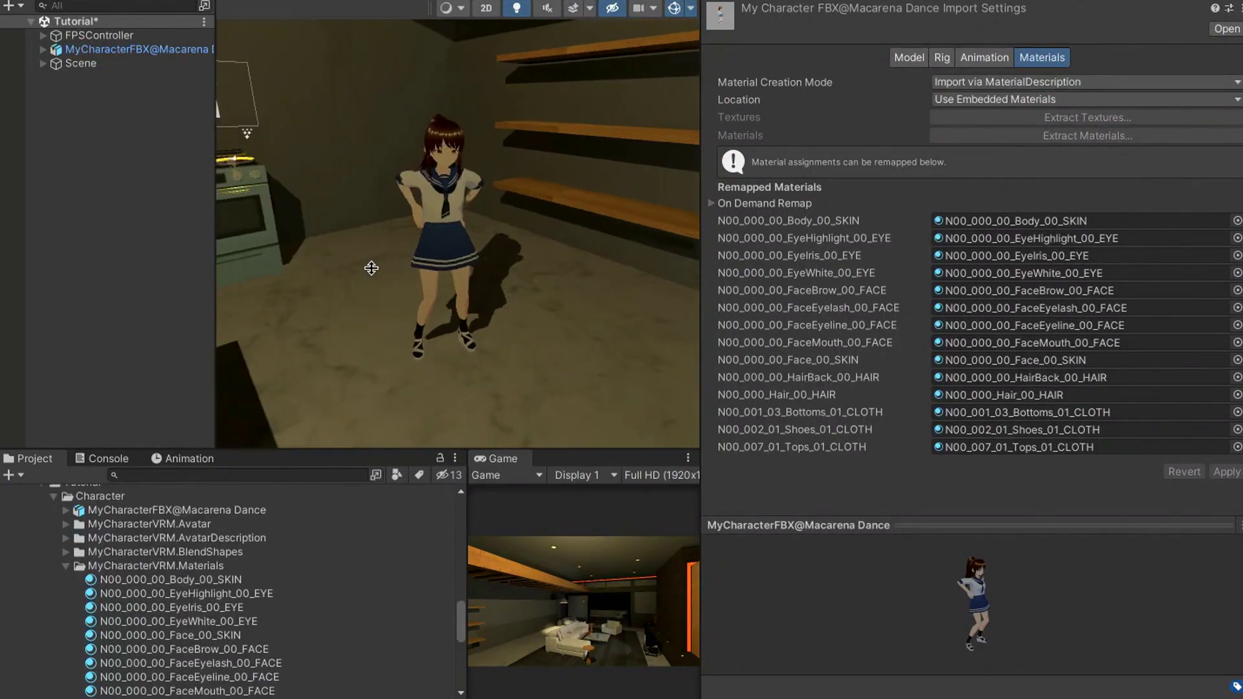
key(w)
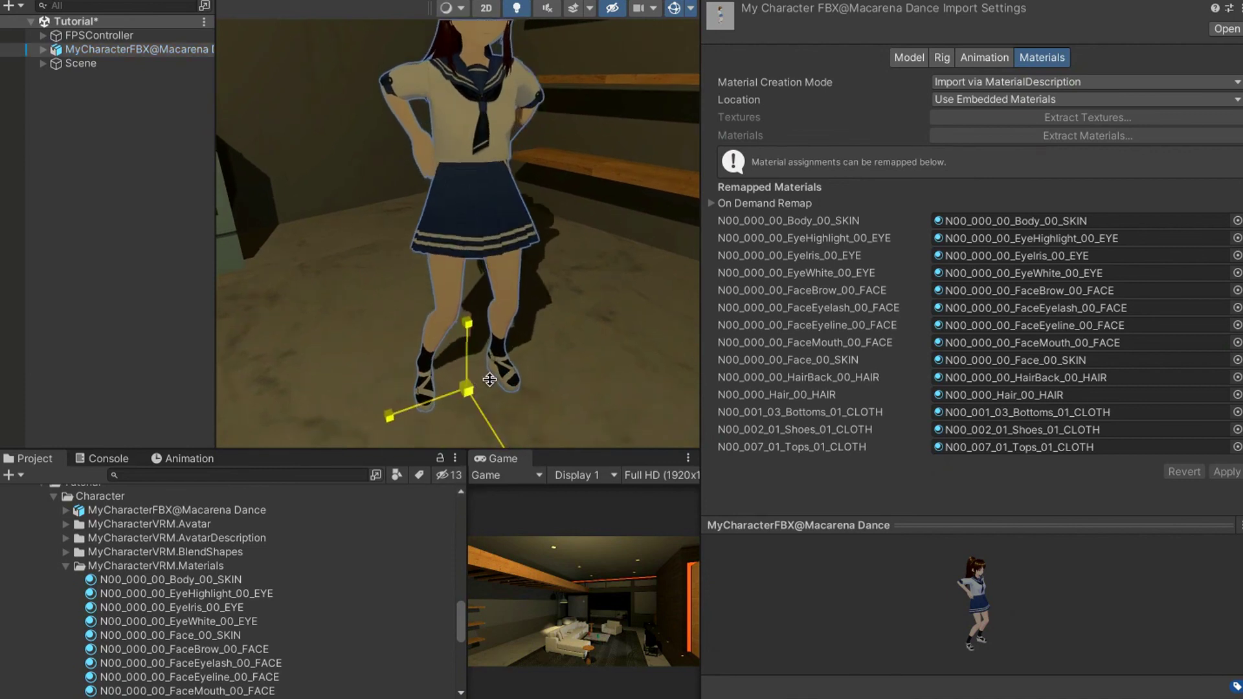
scroll(495, 340, down, 3)
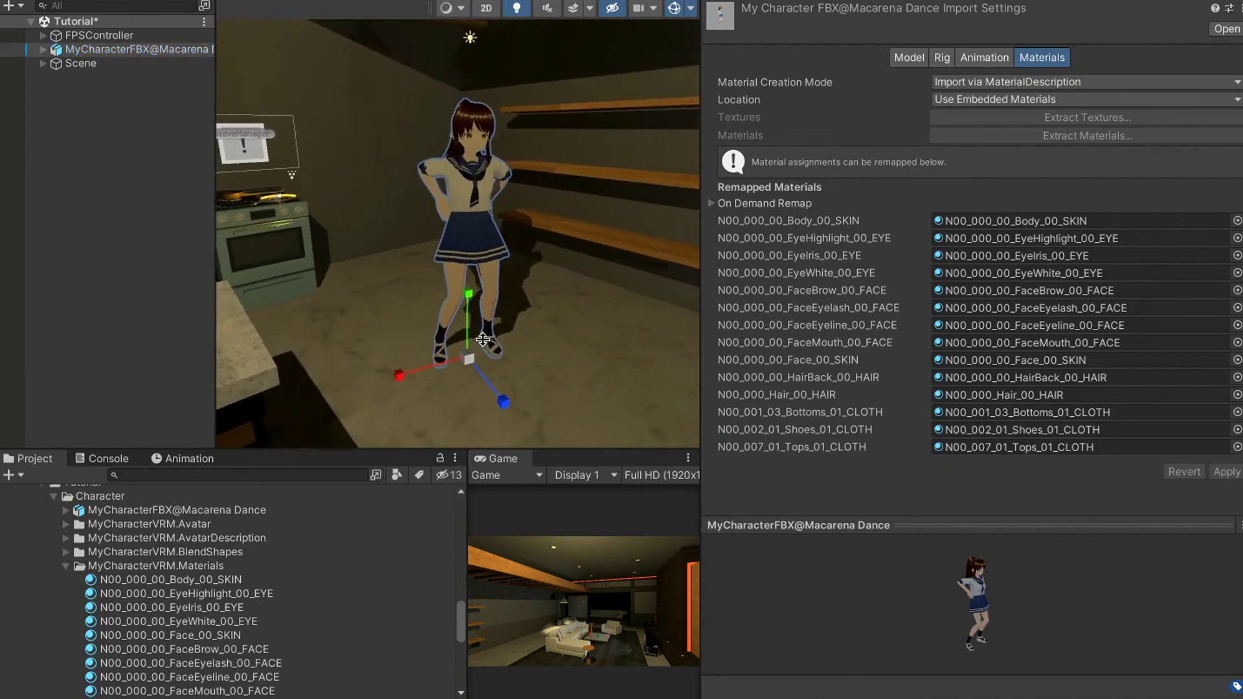
scroll(456, 331, up, 2)
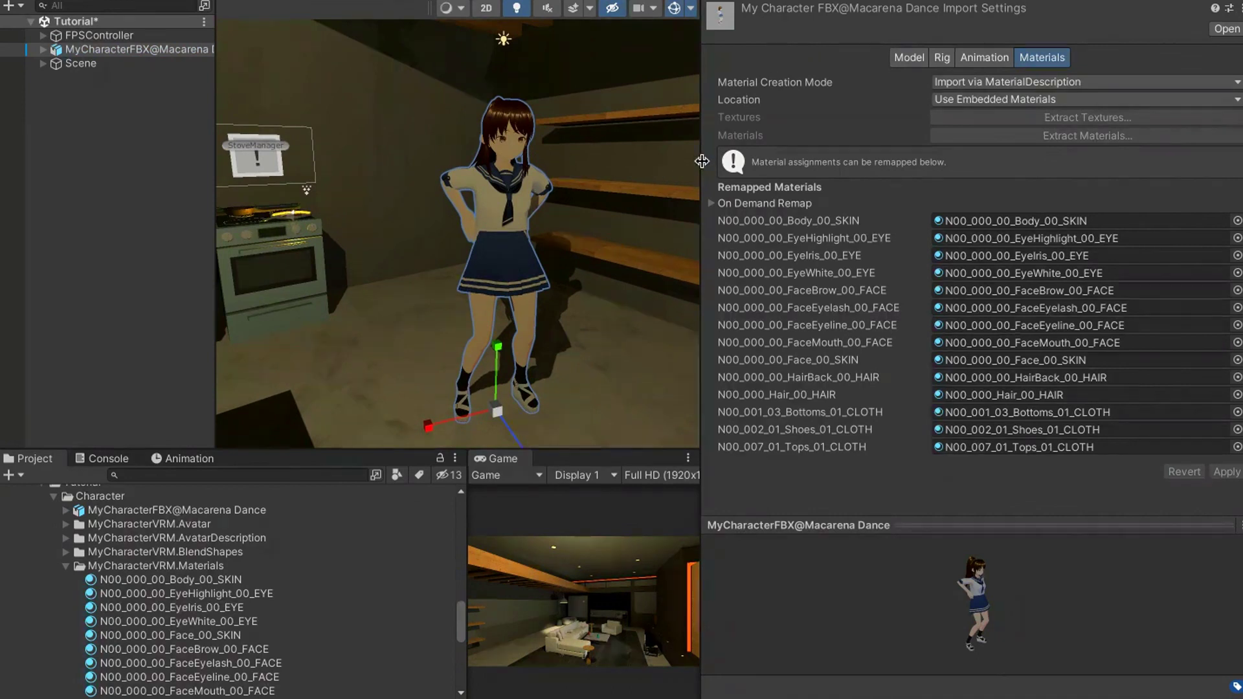
drag(701, 161, 946, 161)
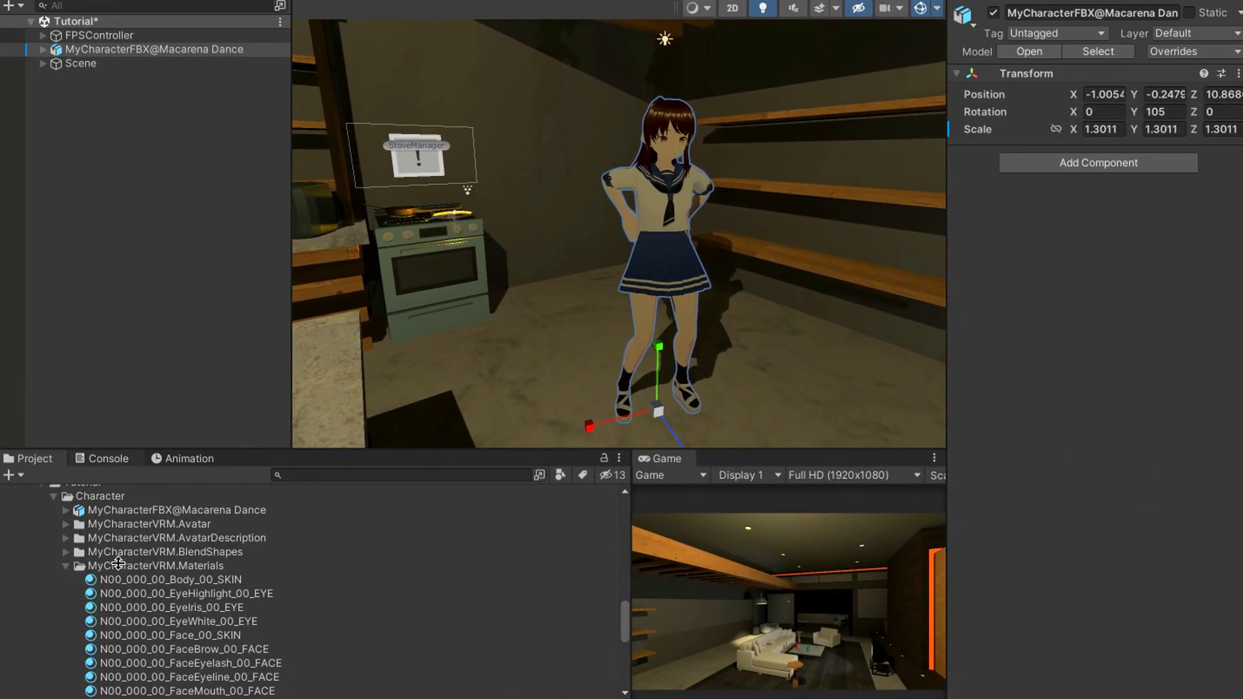
Return the Project panel to Two Column Layout and go up to the Character folder.
click(618, 458)
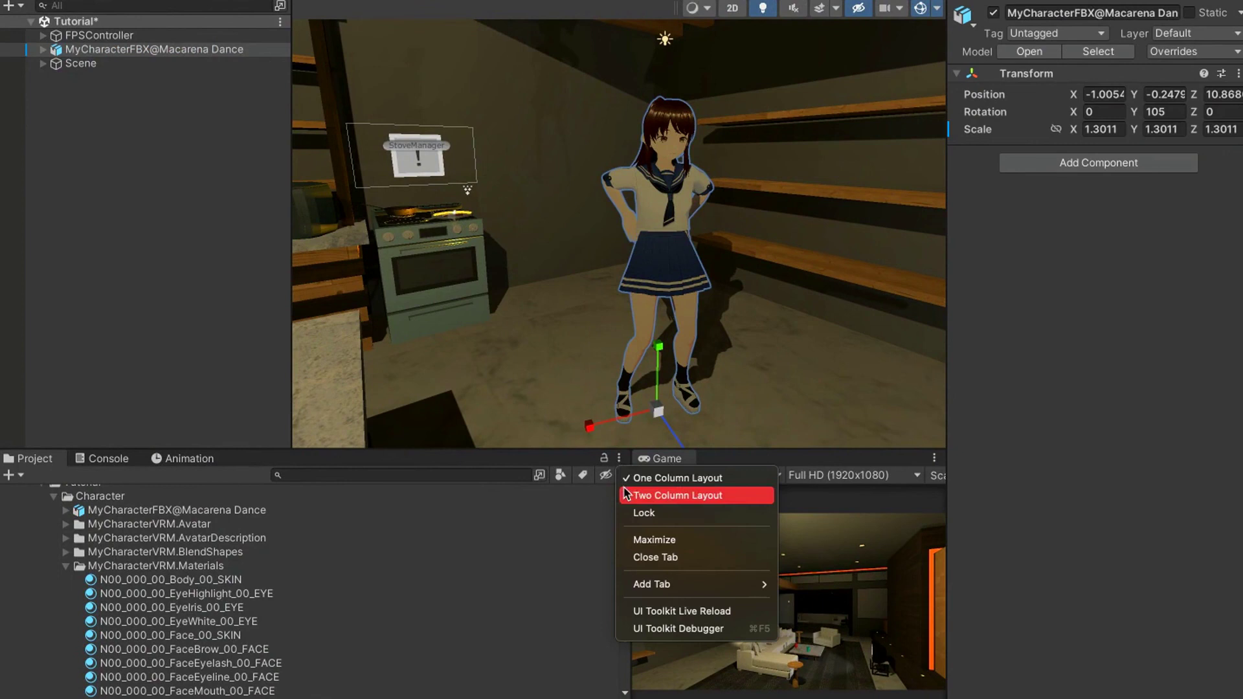
click(663, 499)
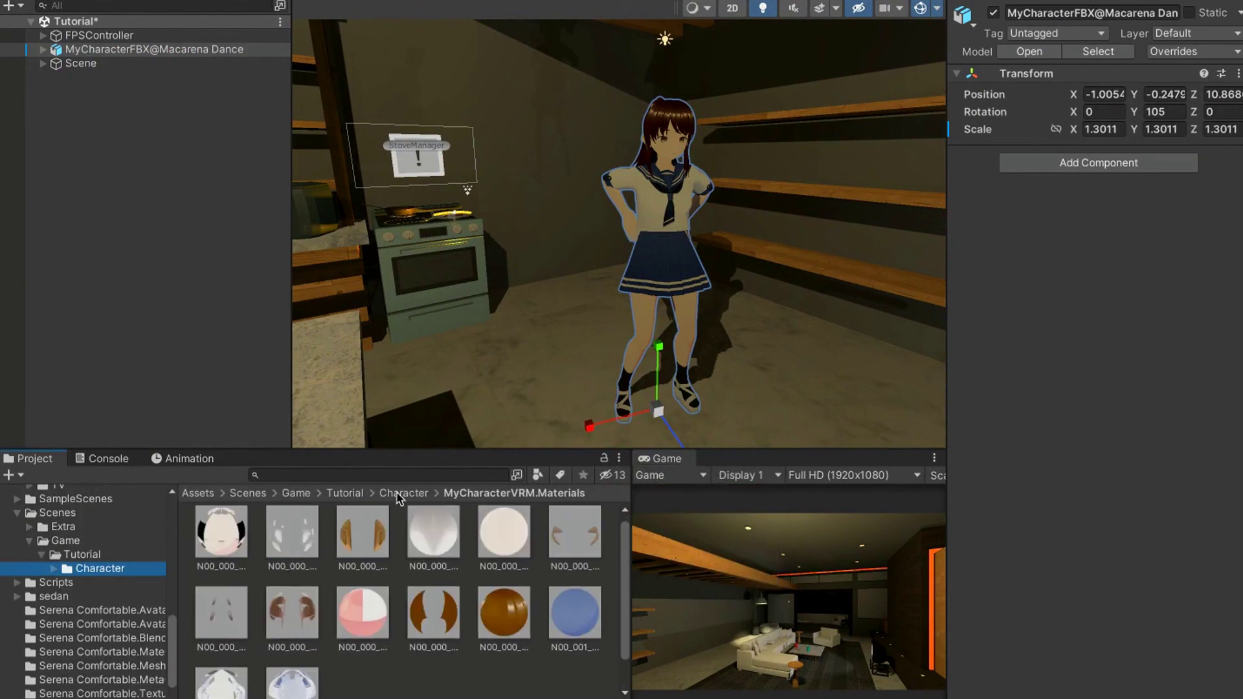
click(404, 494)
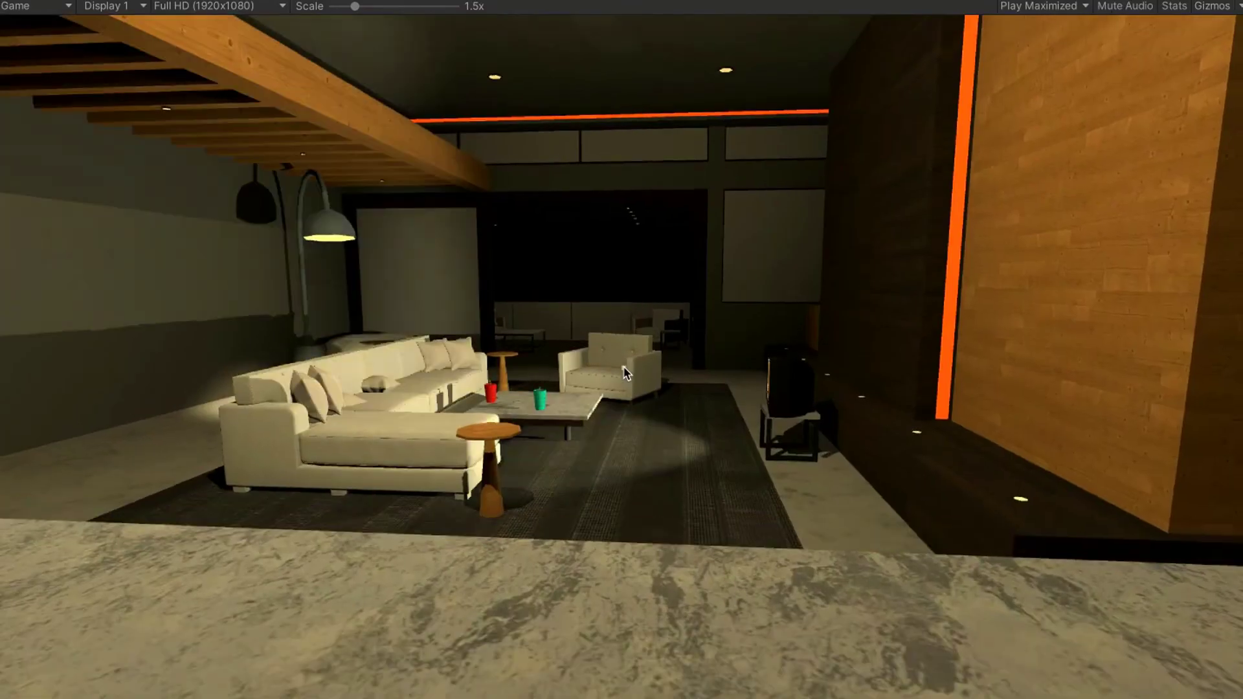